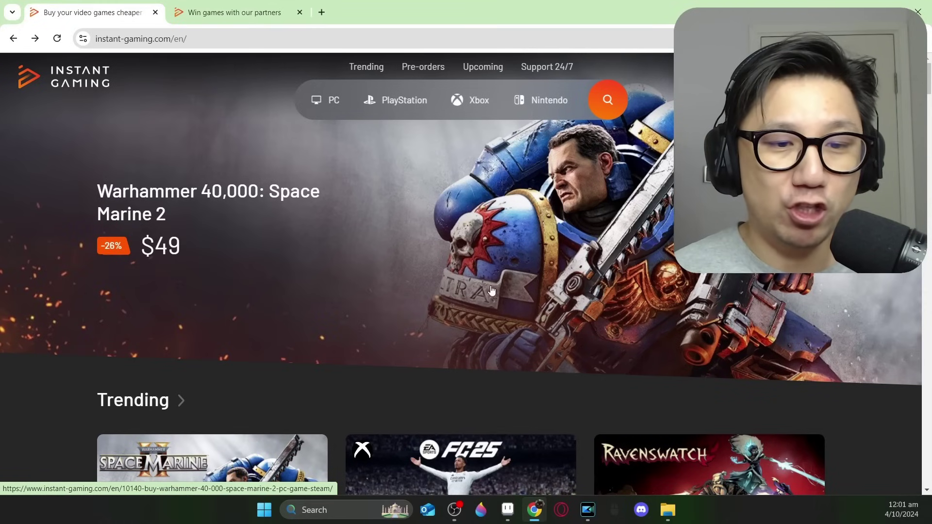
Look at the Star Wars Outlaws offer on Instant Gaming and the Grown Up Gaming giveaway page
scroll(472, 295, down, 10)
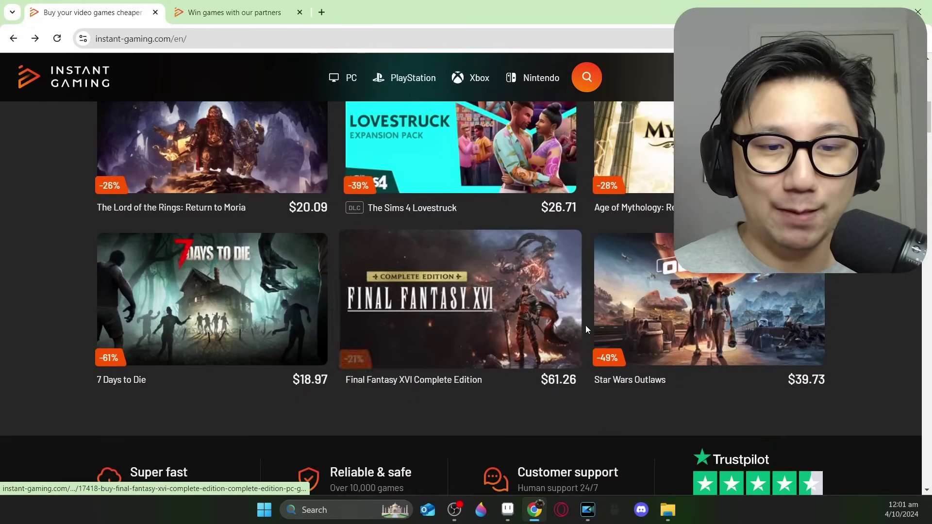
scroll(585, 329, up, 3)
click(709, 432)
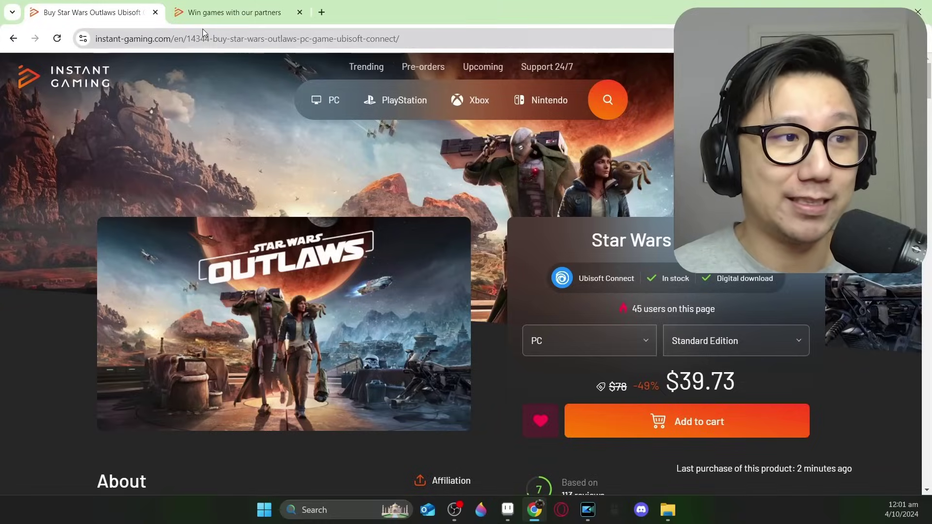
click(243, 14)
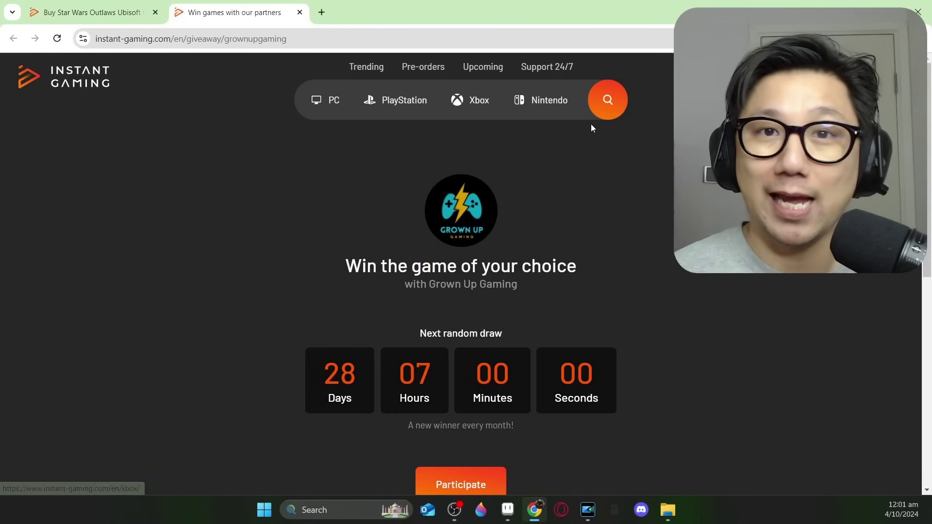
scroll(691, 315, down, 1)
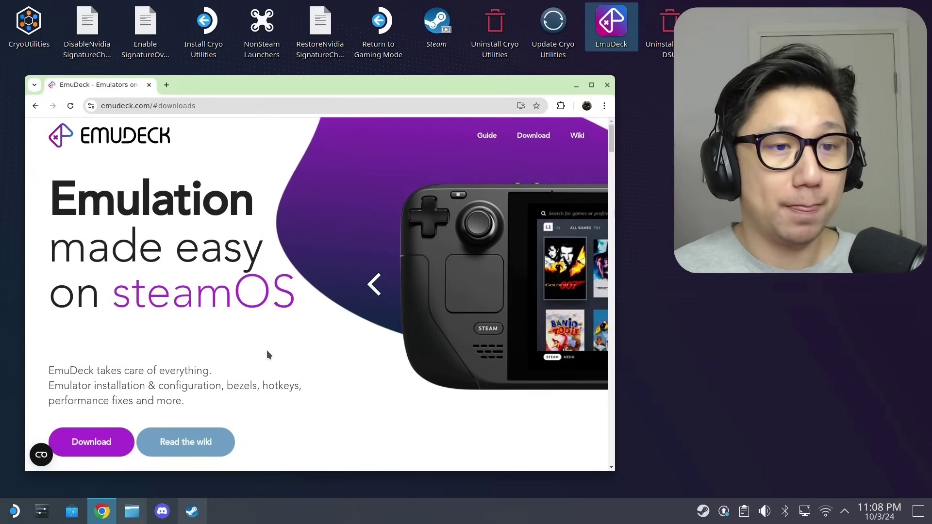
View the download options on the EmuDeck website and locate EmuDeck.desktop in the Downloads folder without executing it
click(534, 135)
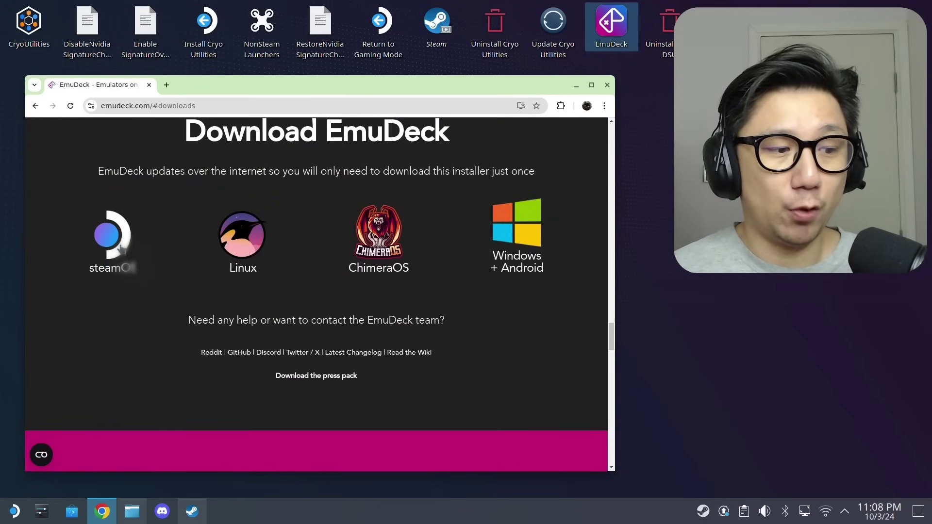
click(132, 511)
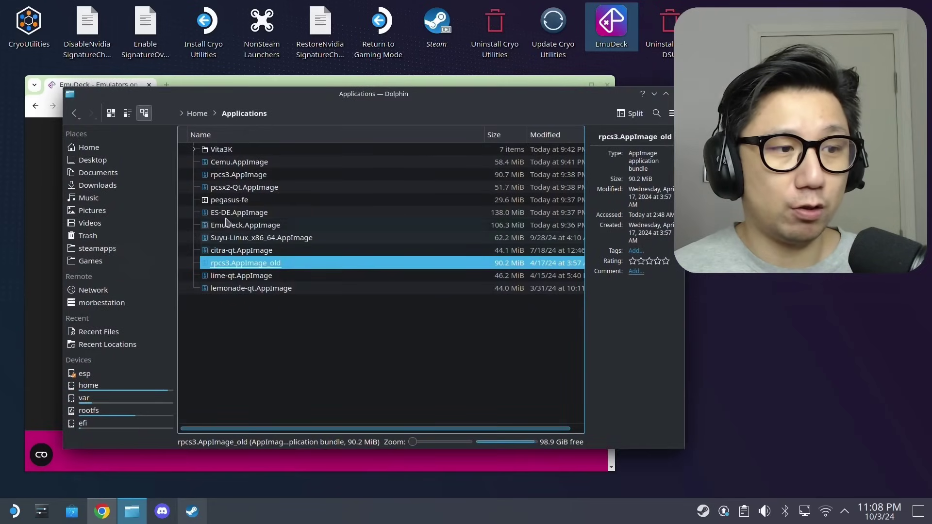
click(105, 186)
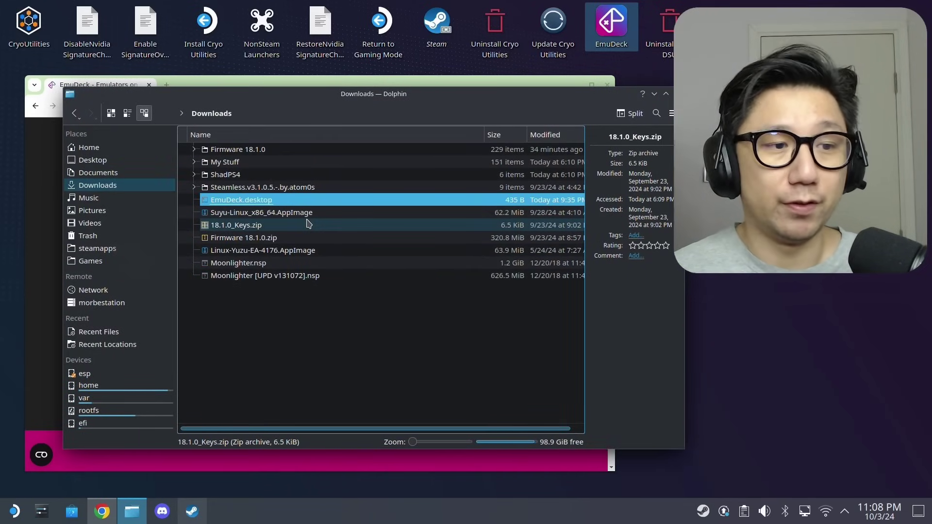
double_click(304, 200)
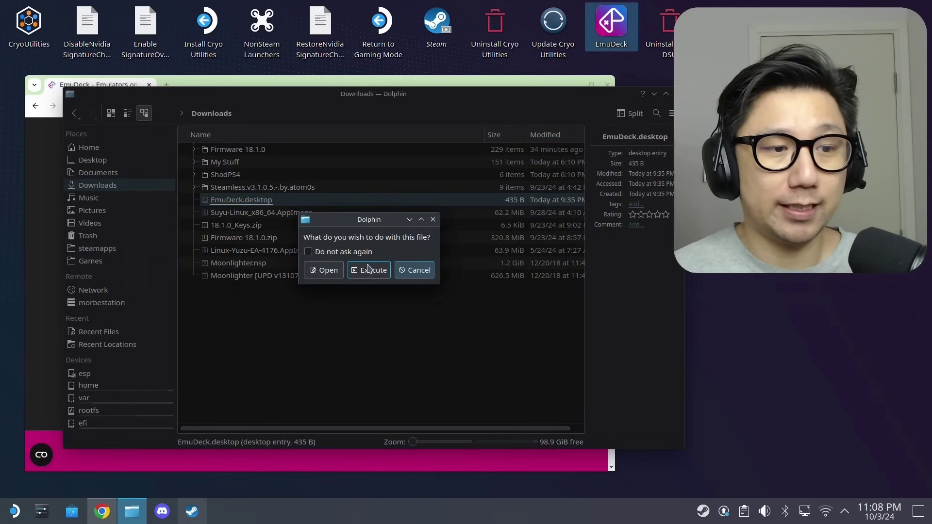
click(418, 271)
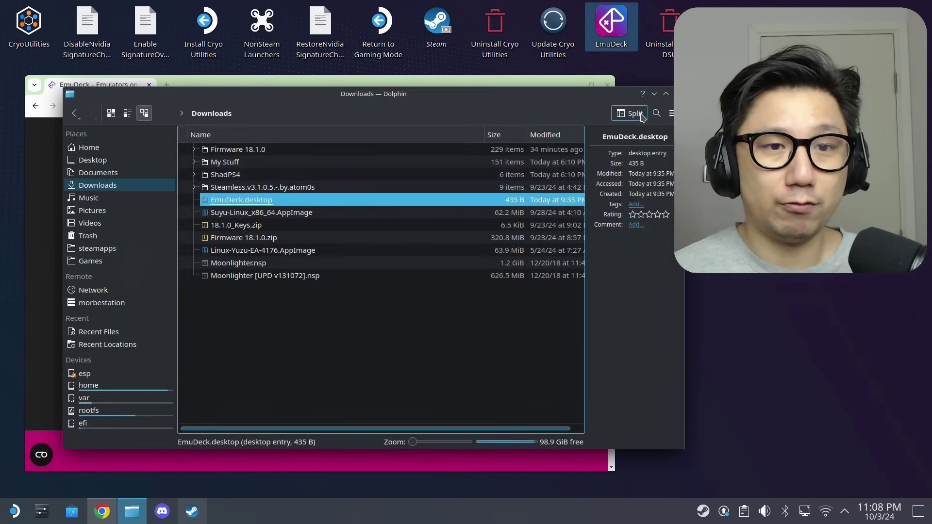
Minimise the file manager and browser windows, and move the opened EmuDeck window near the desktop's upper-left corner
click(654, 94)
click(576, 85)
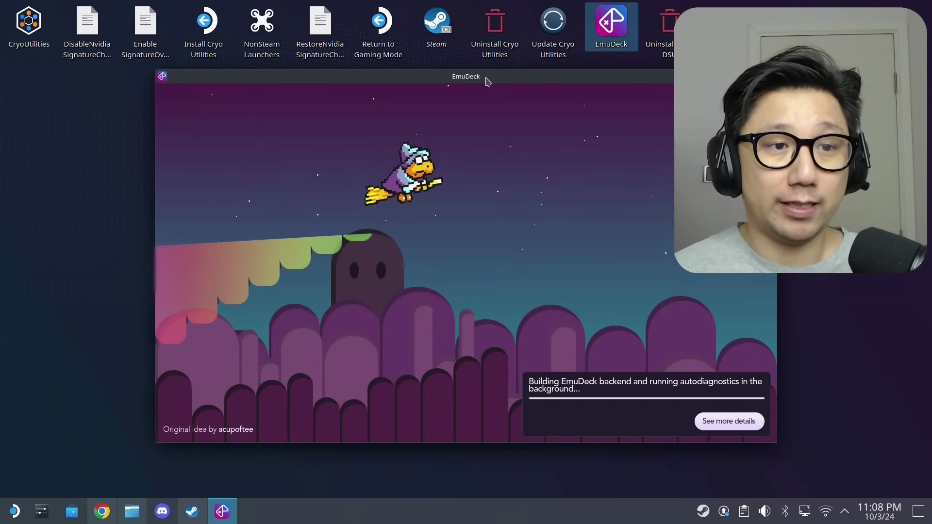
drag(482, 77, 348, 30)
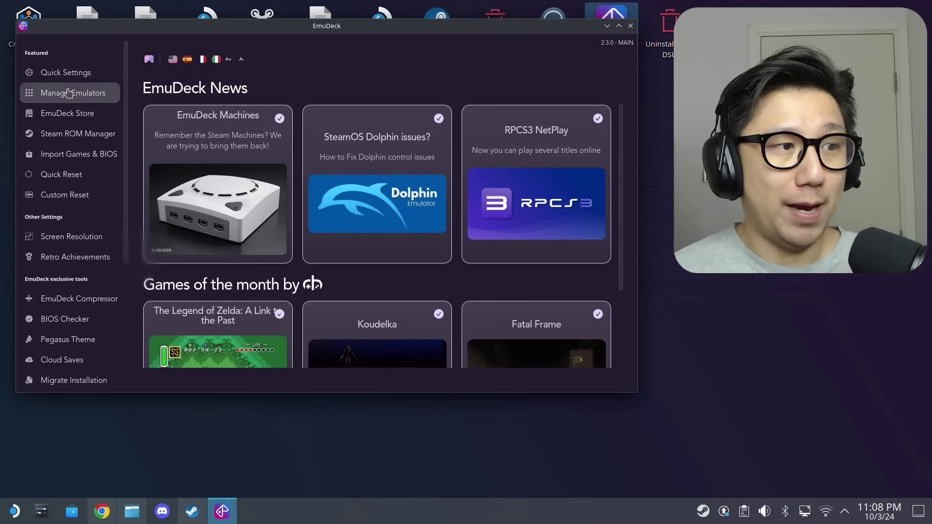
Review the Ryujinx and Yuzu entries in EmuDeck's Manage Emulators section
click(85, 95)
scroll(446, 167, down, 4)
scroll(450, 175, down, 3)
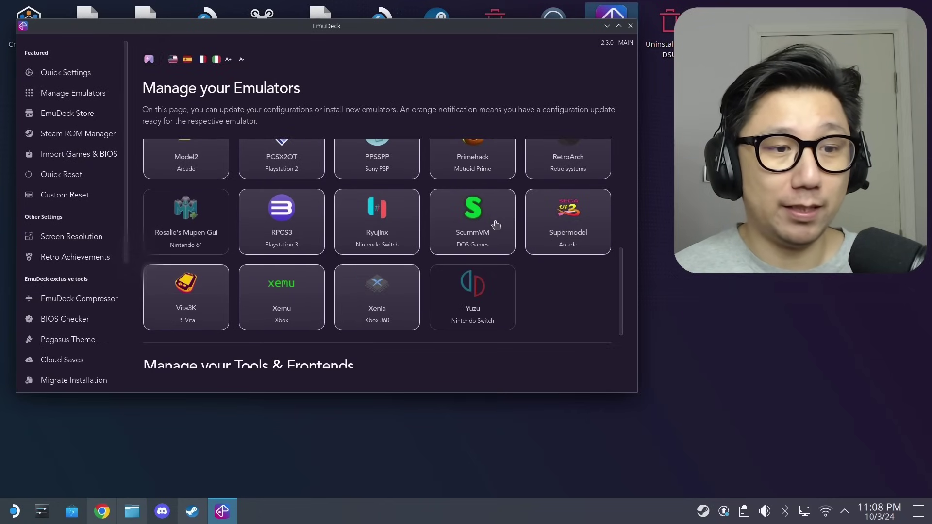
click(387, 250)
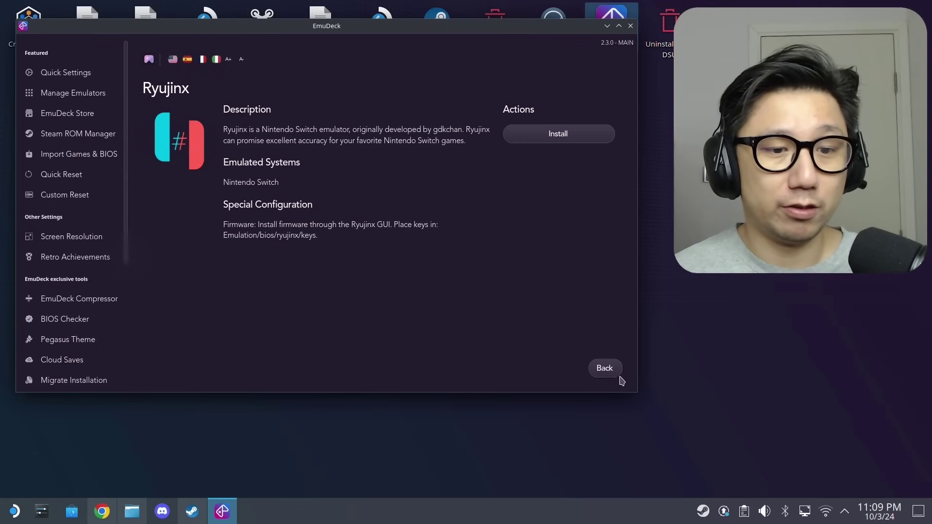
click(605, 371)
scroll(528, 304, down, 10)
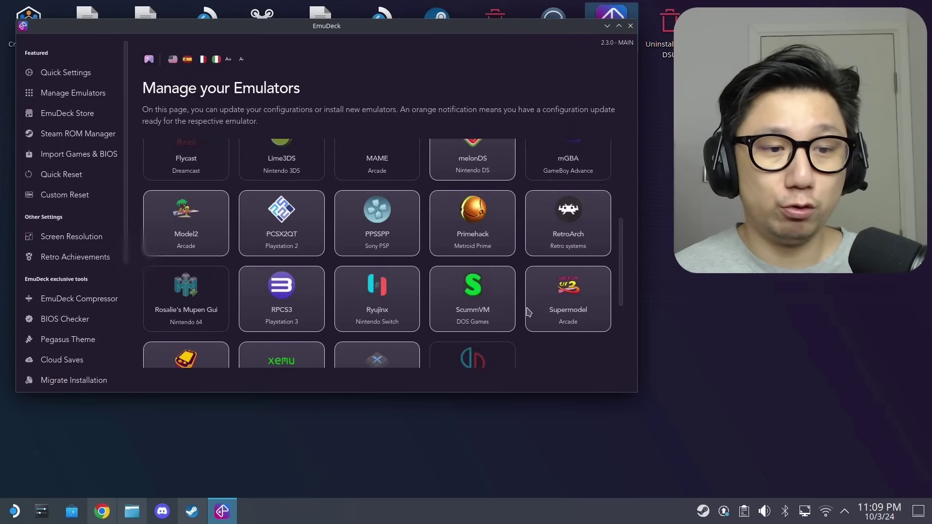
click(483, 293)
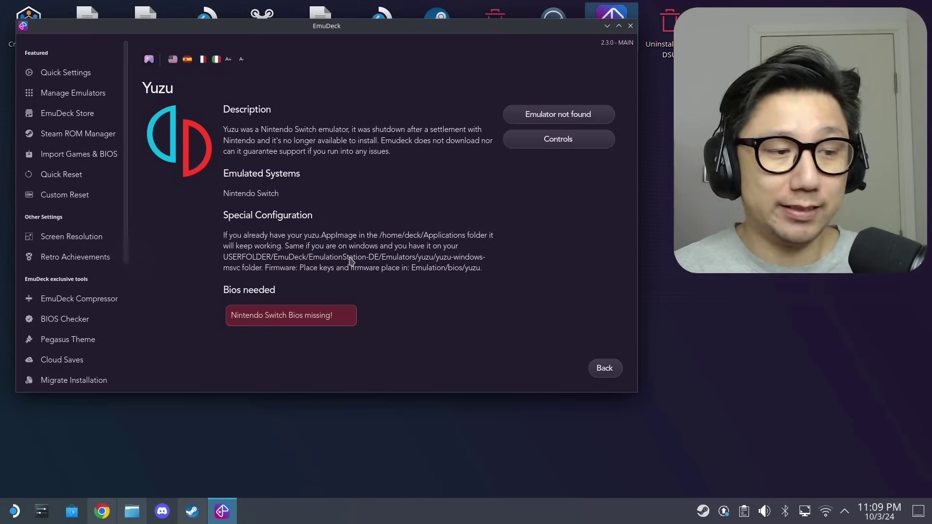
Switch to the Dolphin file manager and copy Linux-Yuzu-EA-4176.AppImage from the Downloads folder
click(132, 511)
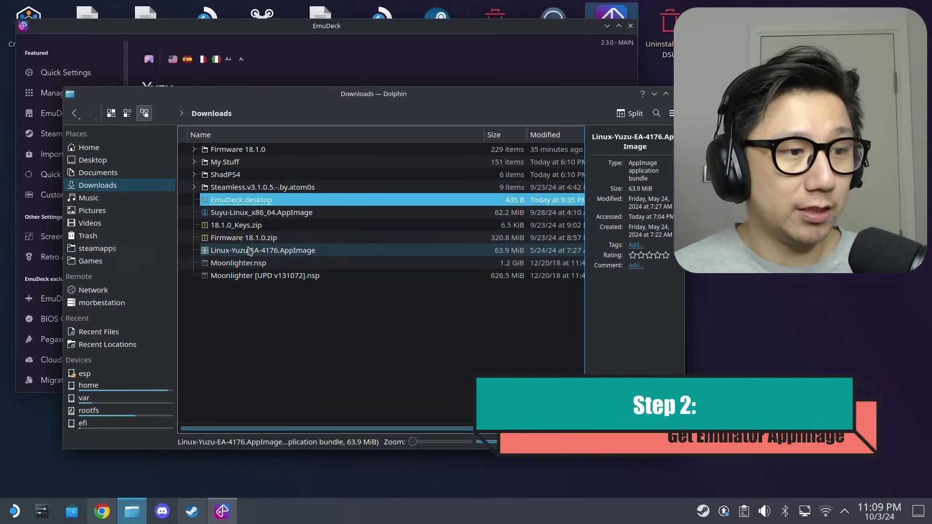
click(296, 251)
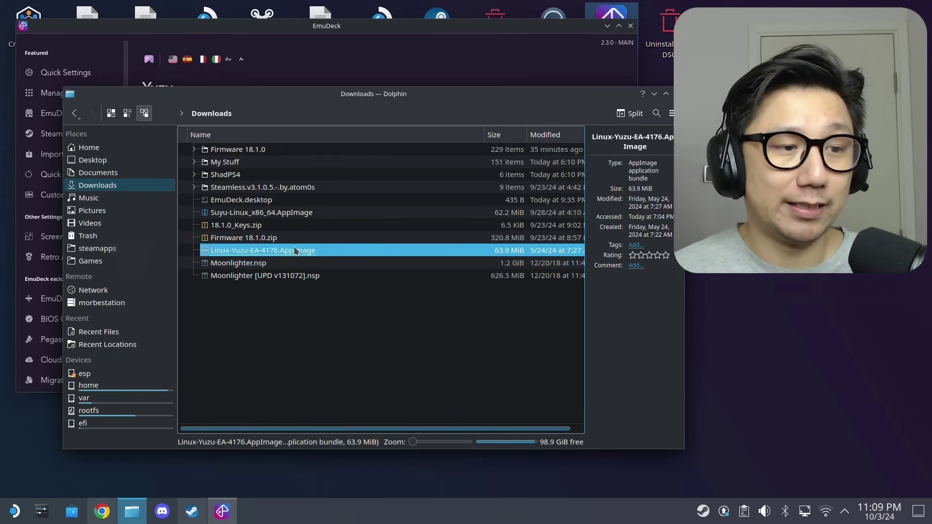
right_click(296, 251)
click(311, 287)
Open Home in a new file manager tab and paste the copied AppImage into its Applications folder
right_click(116, 147)
click(130, 152)
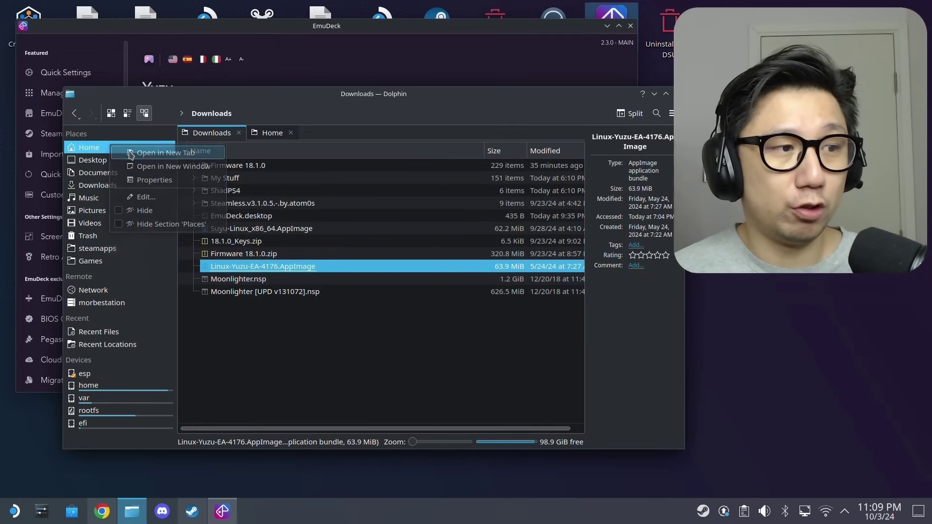
click(264, 134)
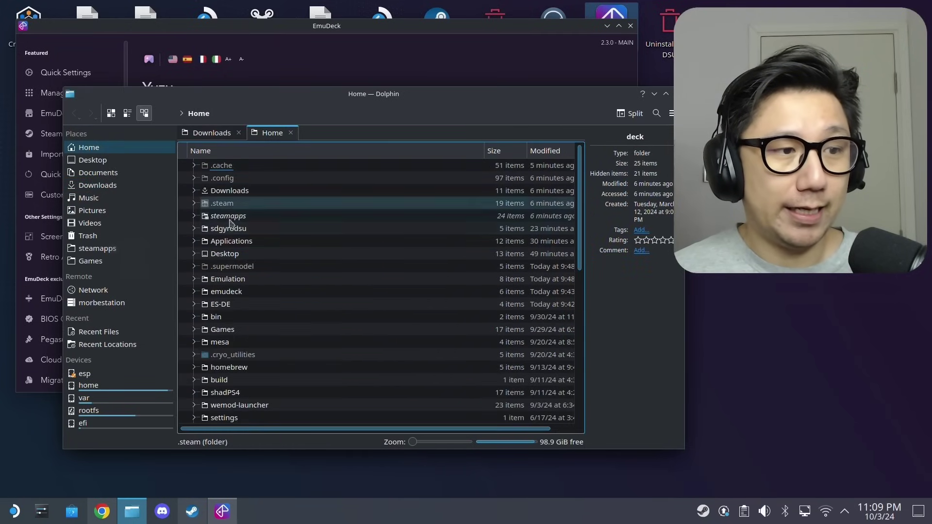
double_click(231, 241)
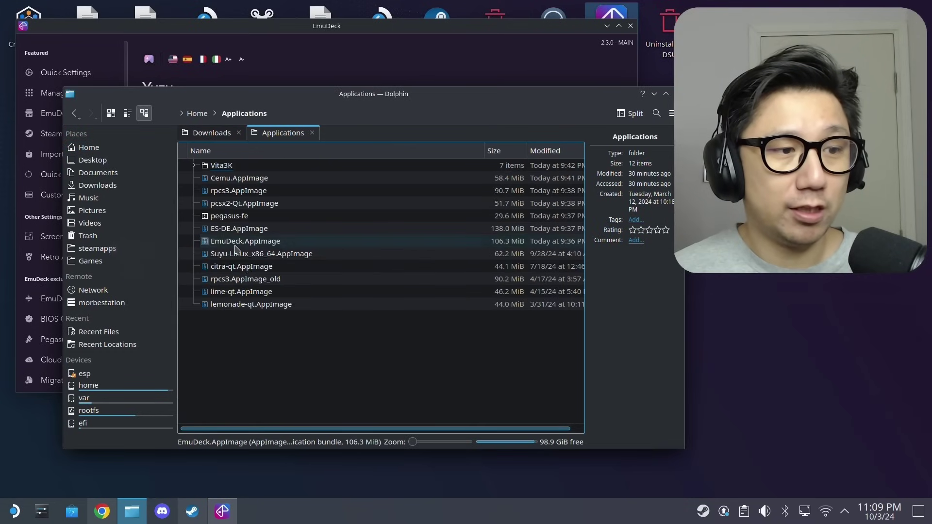
right_click(301, 333)
click(330, 369)
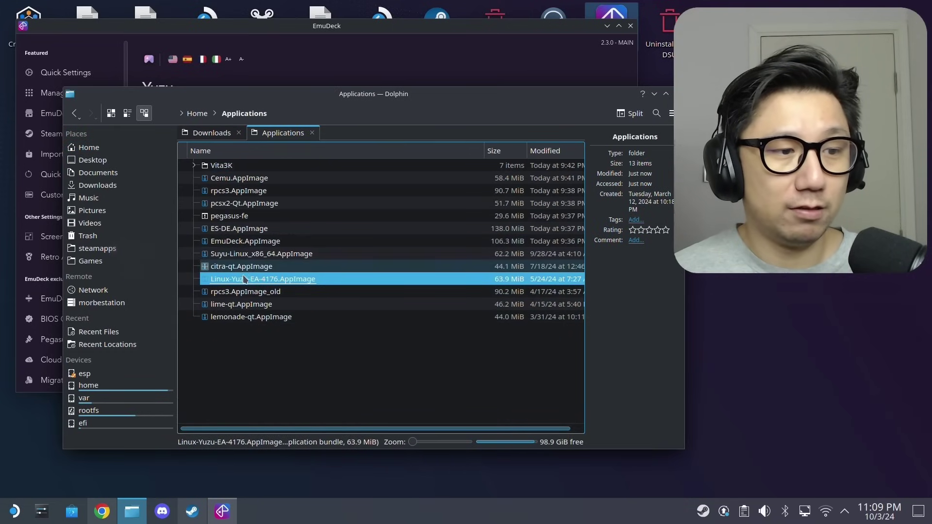
Rename the pasted Yuzu file in the Applications folder as yuzu.AppImage
key(F2)
text(yuzu)
key(Return)
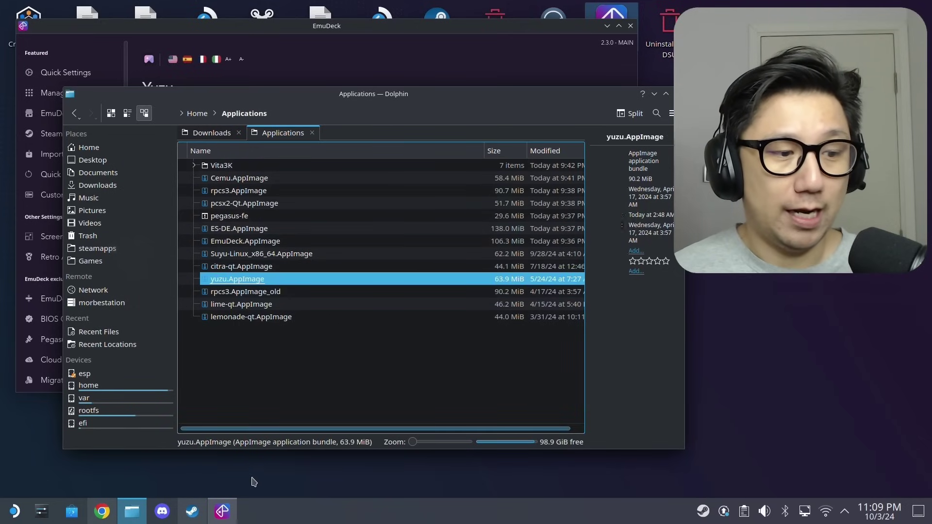
Switch to EmuDeck and reopen the Yuzu entry in Manage Emulators to check whether the emulator is detected
click(228, 509)
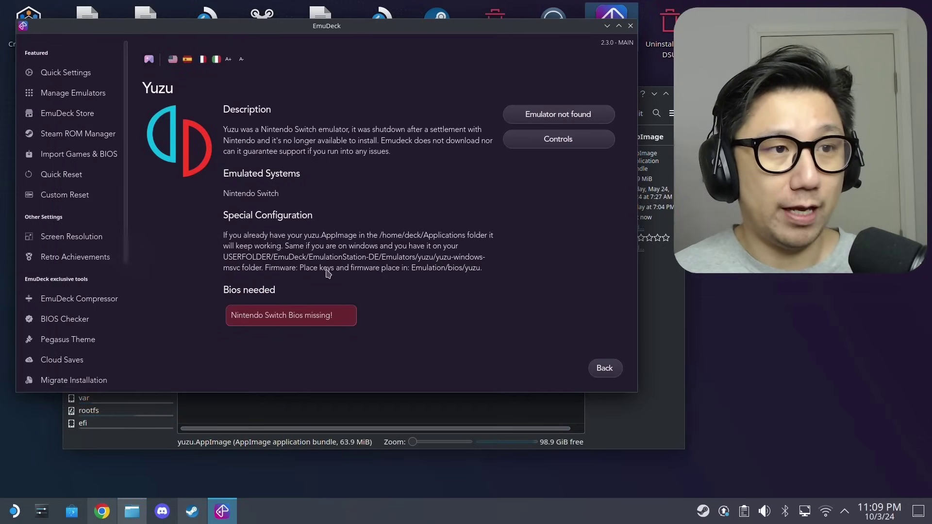
click(609, 373)
scroll(471, 294, down, 5)
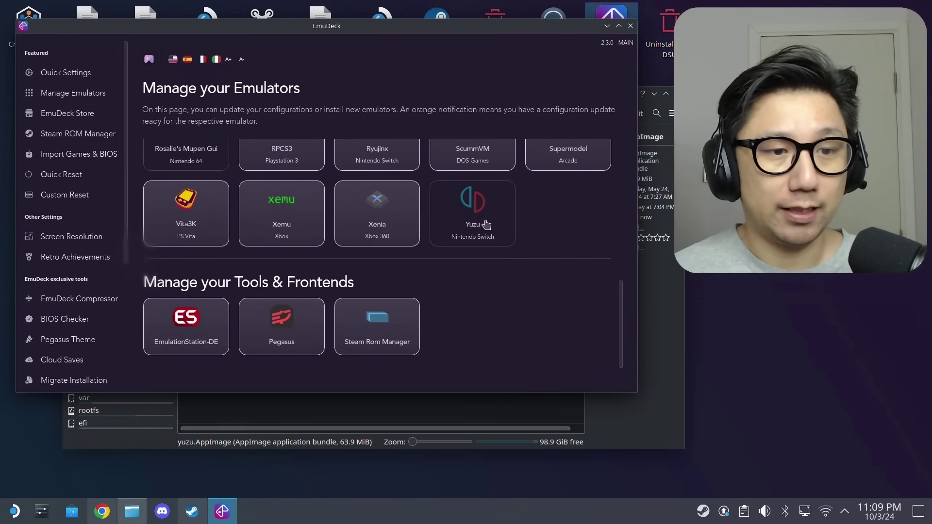
click(478, 223)
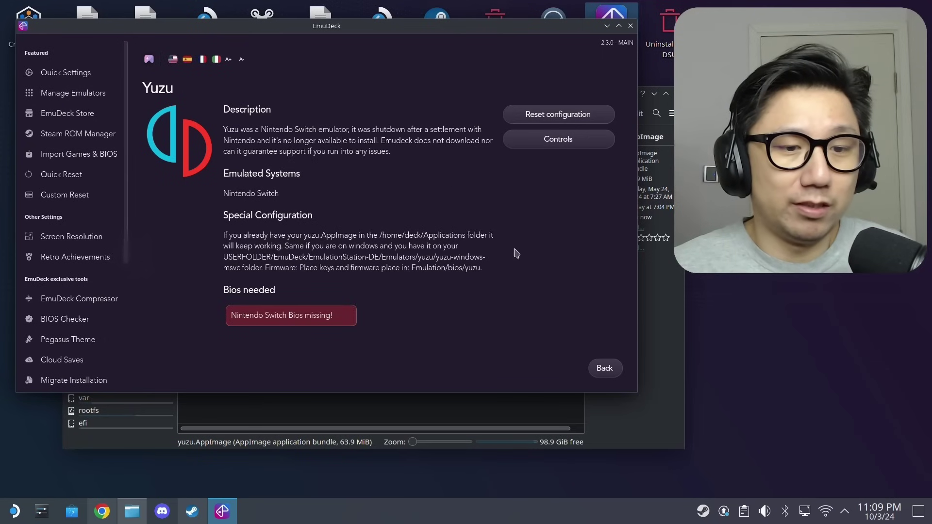
Execute yuzu.AppImage from the Applications folder and dismiss the startup warning
click(614, 415)
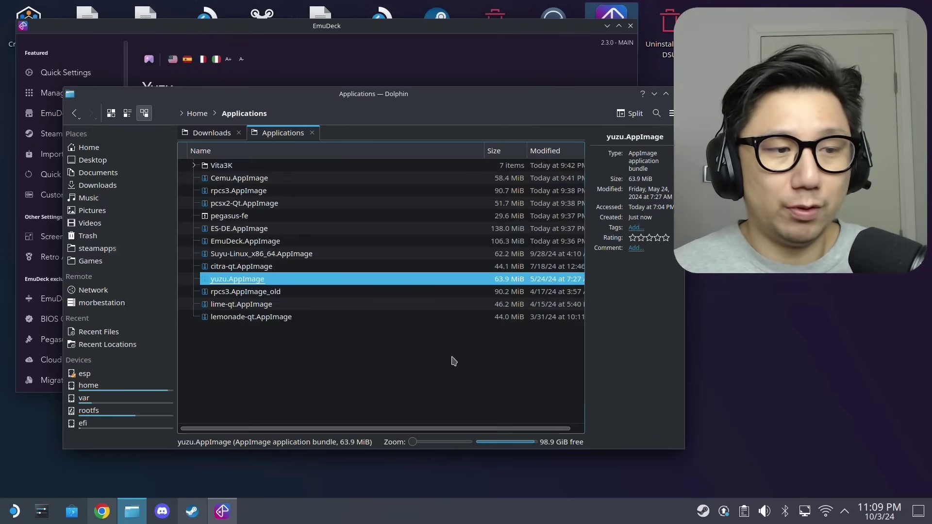
double_click(232, 280)
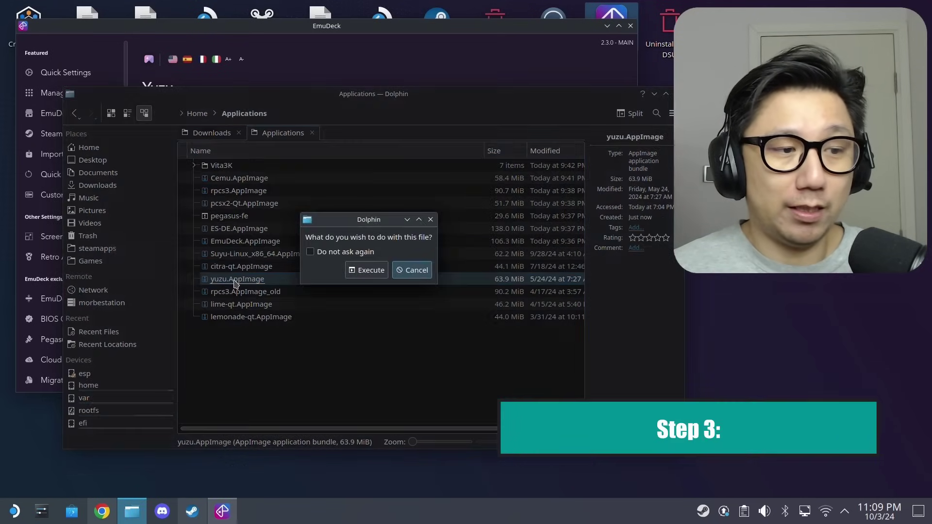
click(379, 276)
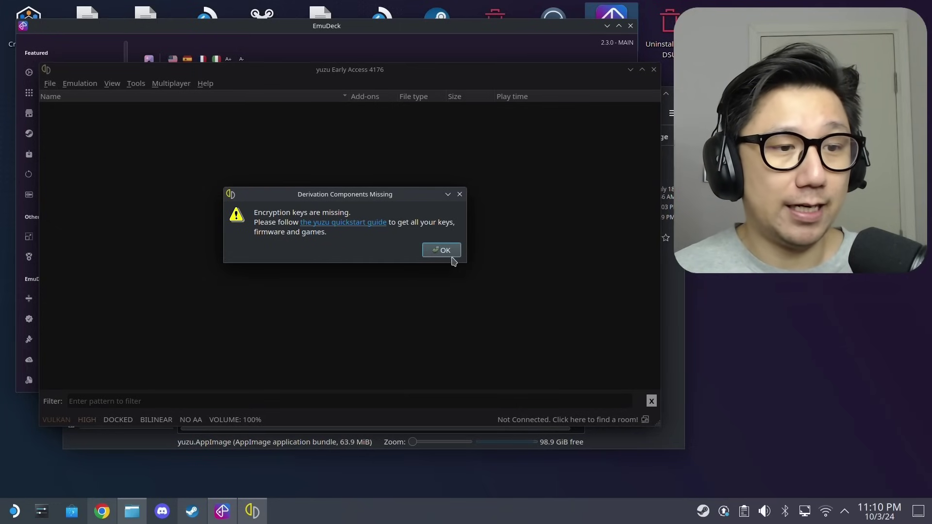
click(451, 255)
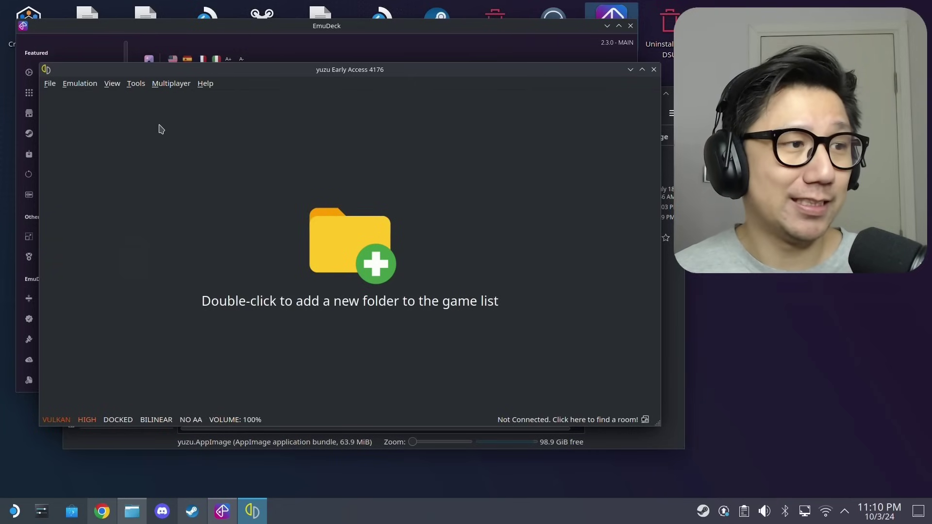
Check the telemetry option in yuzu's web service settings and close the configuration without changes
click(90, 87)
click(103, 142)
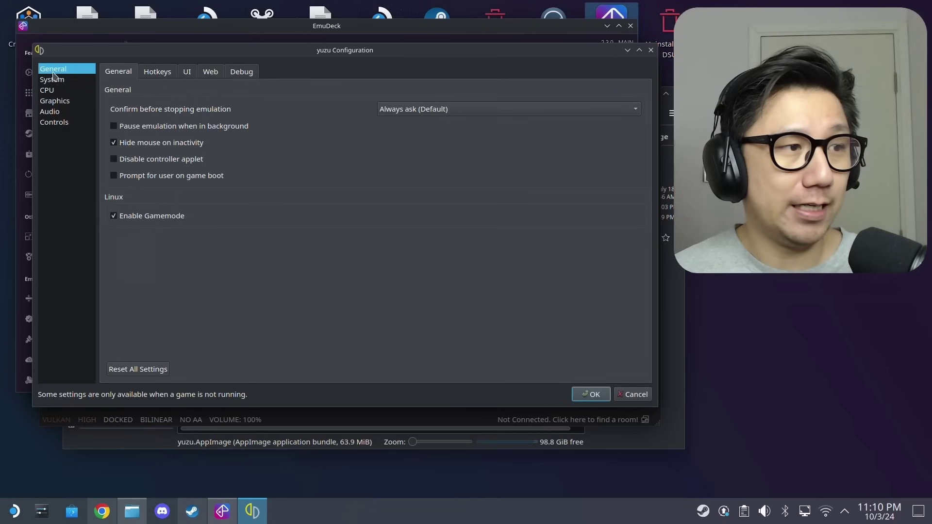
click(211, 73)
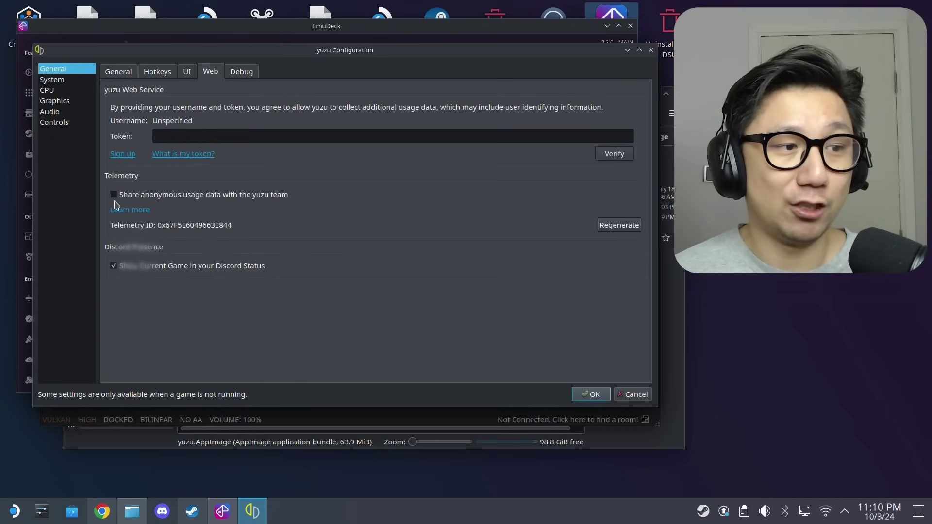
click(631, 395)
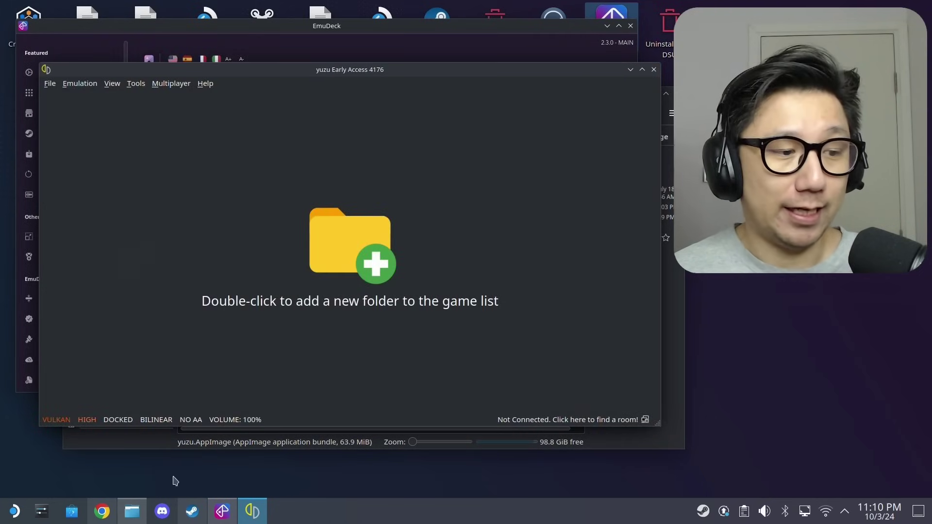
Switch to the file manager, open 18.1.0_Keys.zip from the Downloads folder and move the archive window aside
click(135, 514)
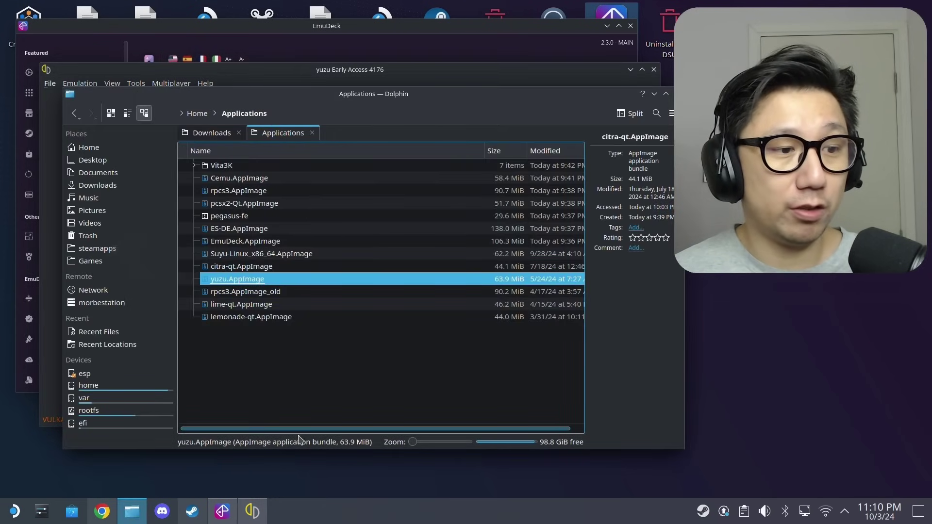
click(352, 391)
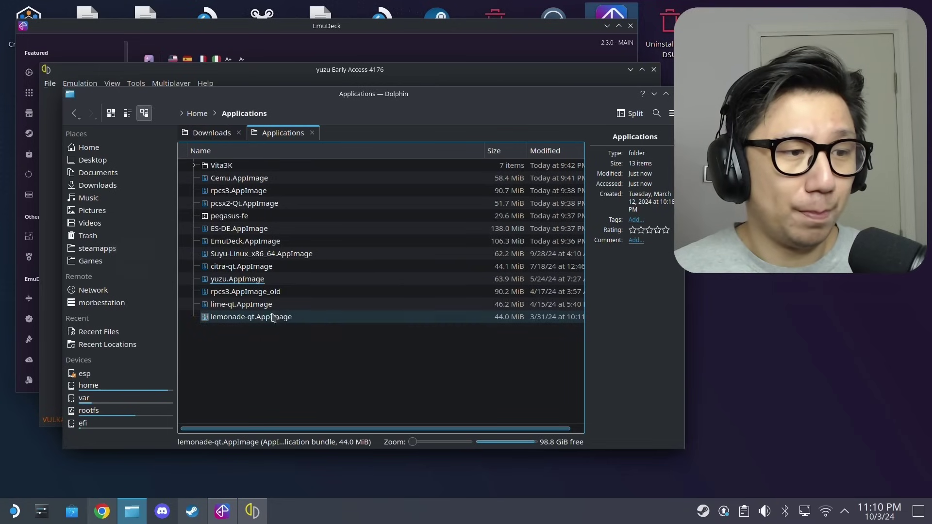
click(211, 133)
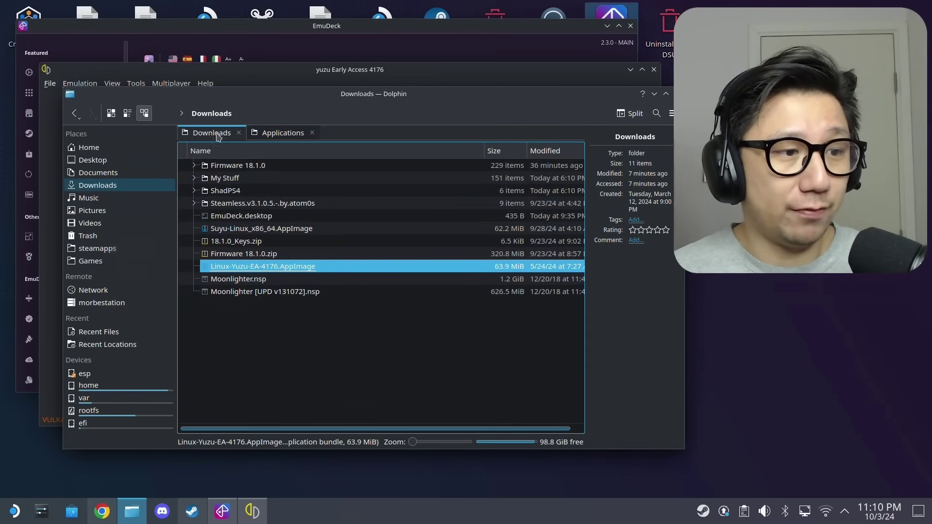
click(250, 244)
double_click(228, 245)
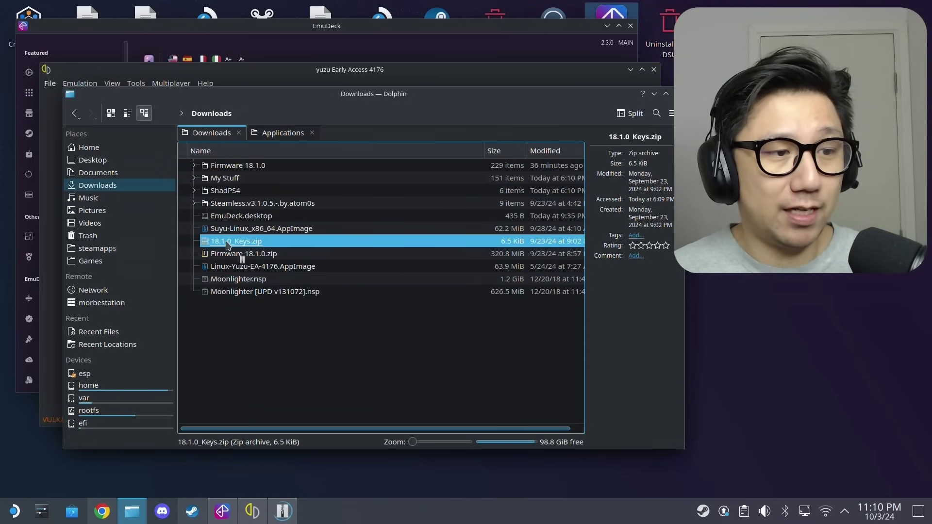
drag(354, 132, 673, 184)
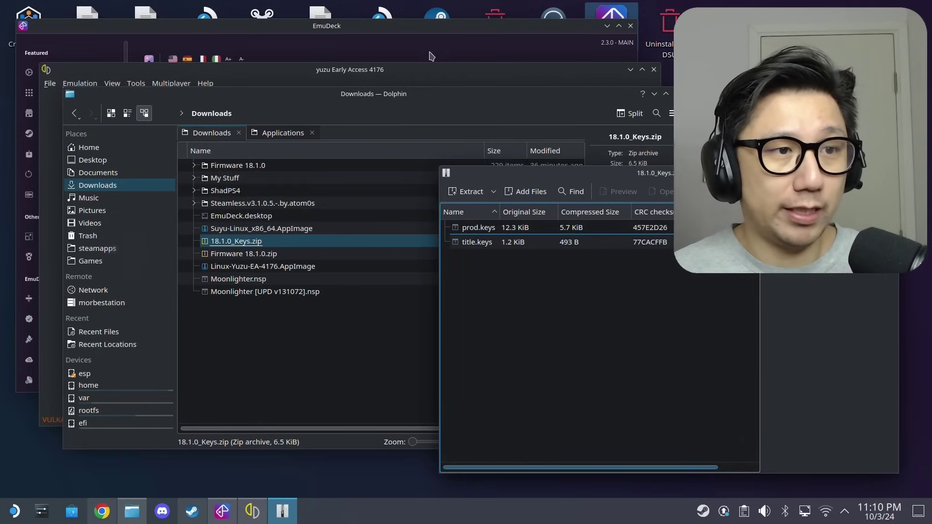
Switch to yuzu, open its data folder and go into the keys subfolder
click(252, 511)
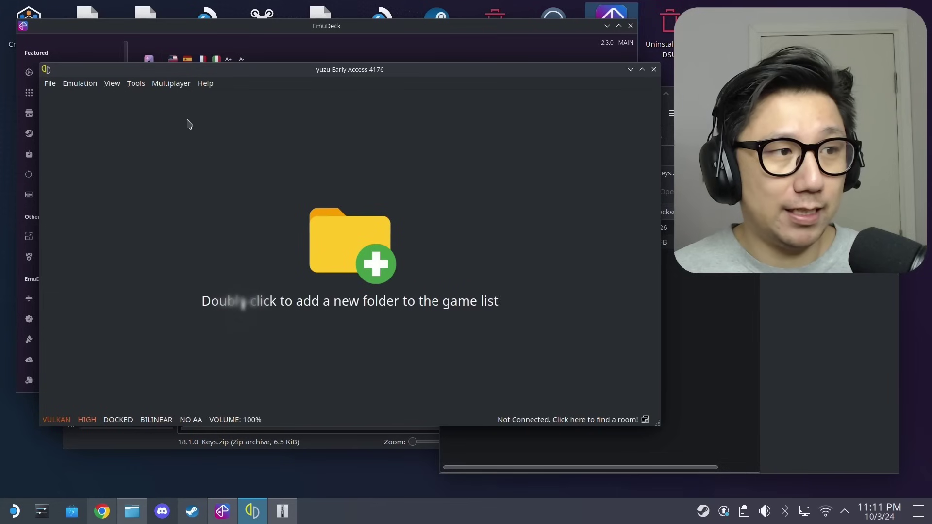
click(50, 83)
click(97, 173)
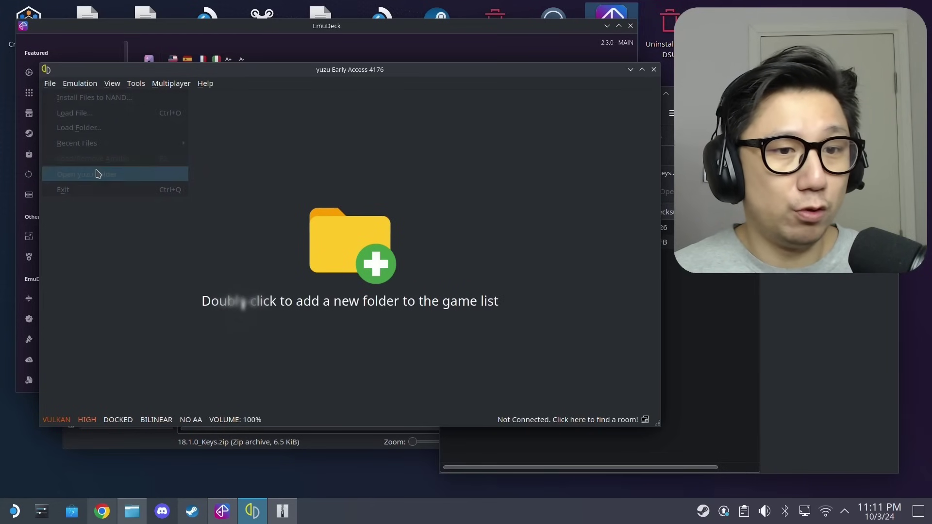
click(241, 267)
double_click(235, 267)
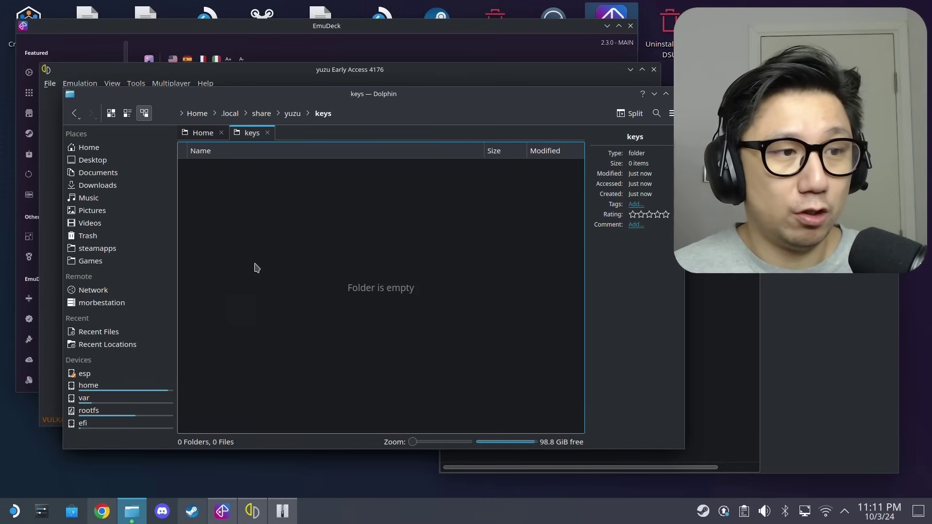
Extract prod.keys and title.keys from the archive into yuzu's keys folder
click(692, 360)
drag(575, 268, 471, 231)
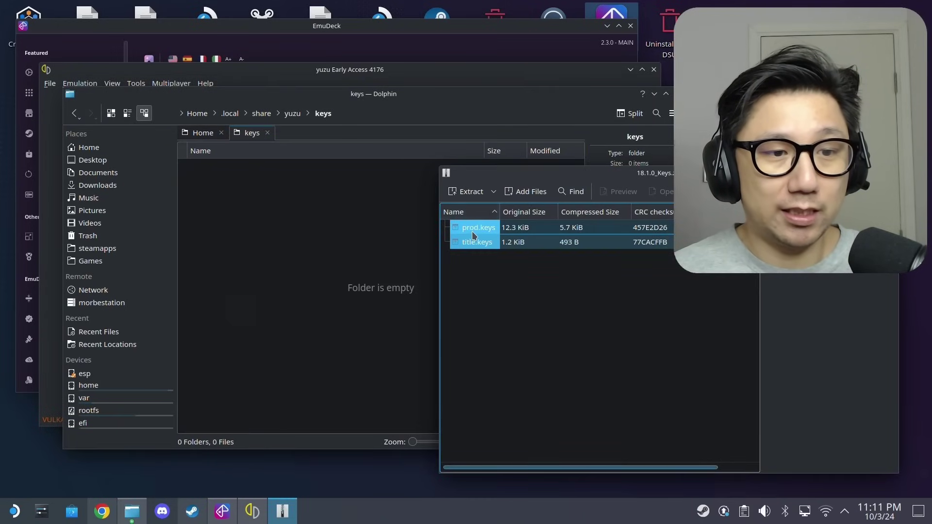
drag(252, 246, 252, 246)
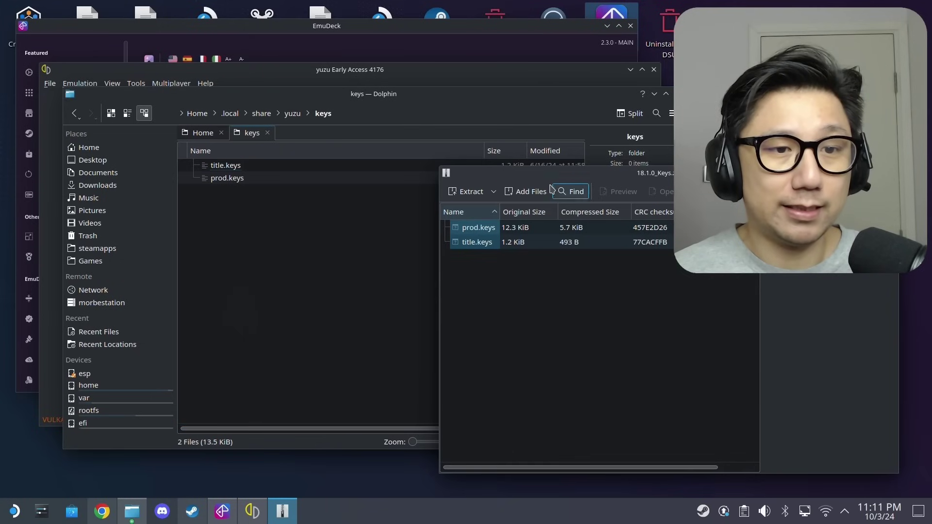
Close the keys archive, the keys folder window and yuzu
drag(484, 172, 180, 134)
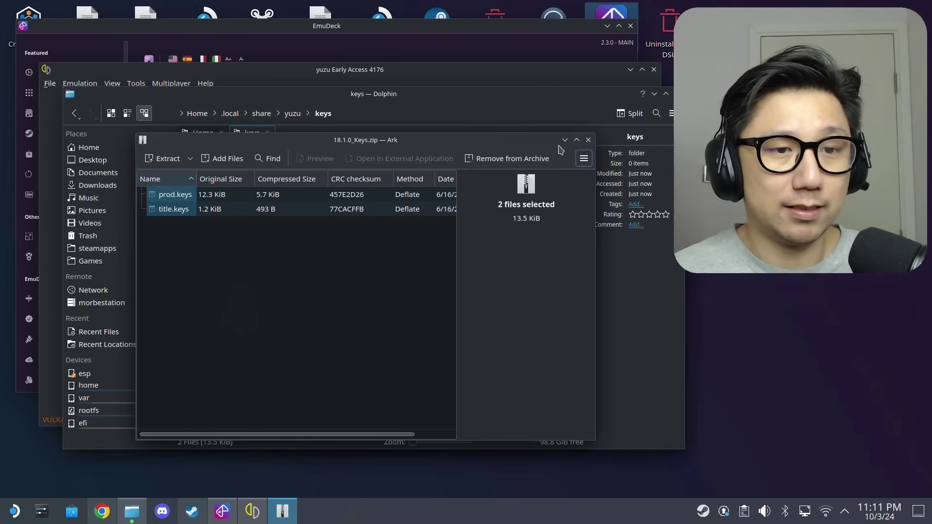
click(590, 140)
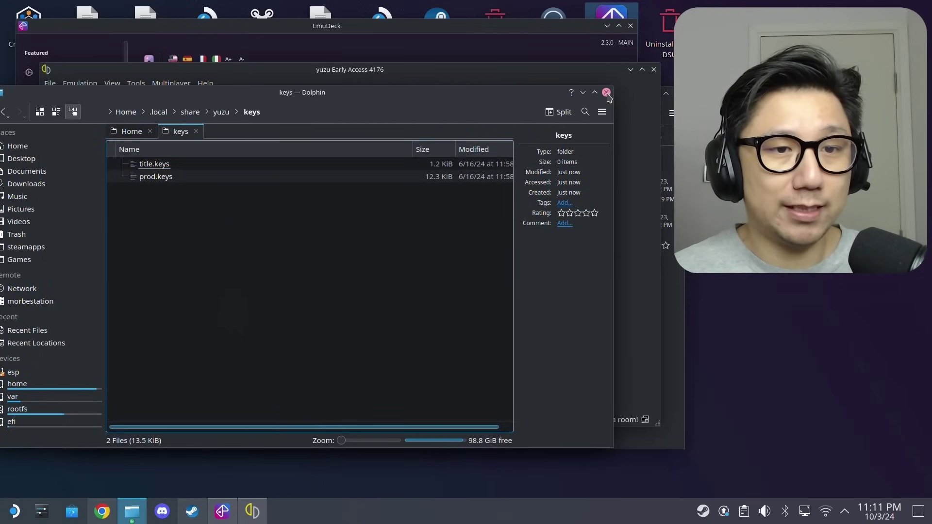
click(609, 97)
click(653, 69)
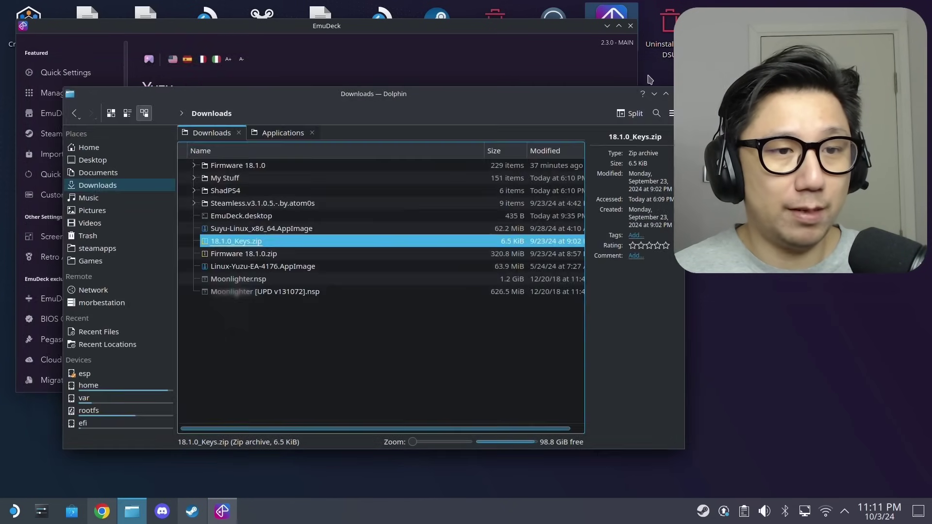
Relaunch yuzu by executing yuzu.AppImage from the Applications folder
click(362, 322)
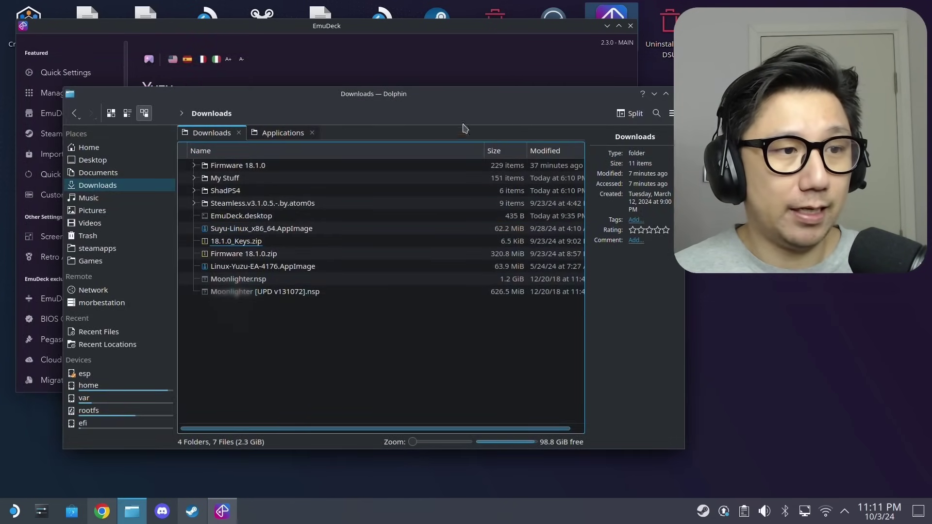
click(286, 132)
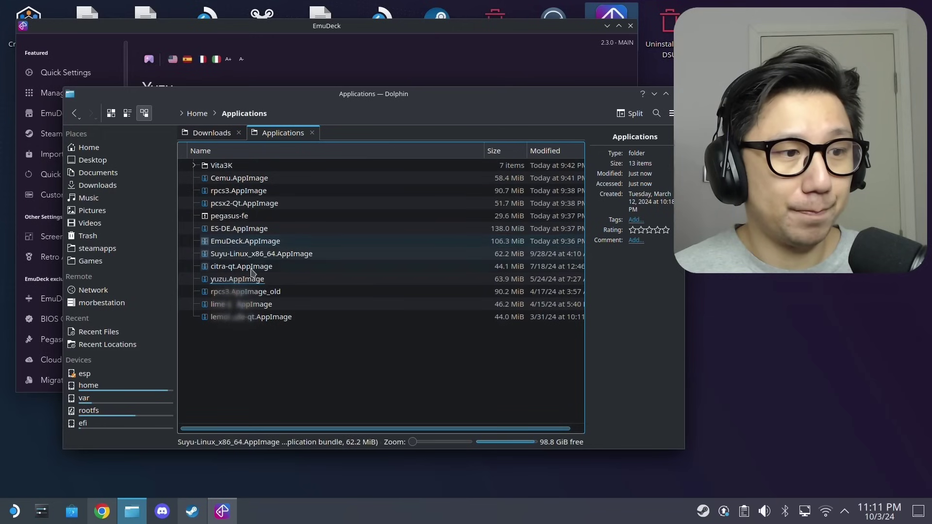
double_click(241, 278)
click(368, 270)
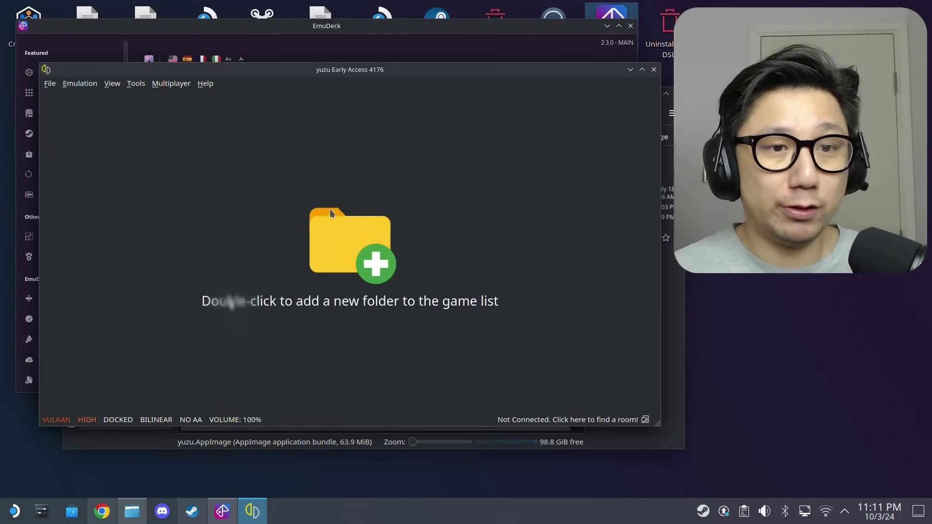
Open the Firmware 18.1.0 folder in Downloads and look through its firmware files
click(132, 509)
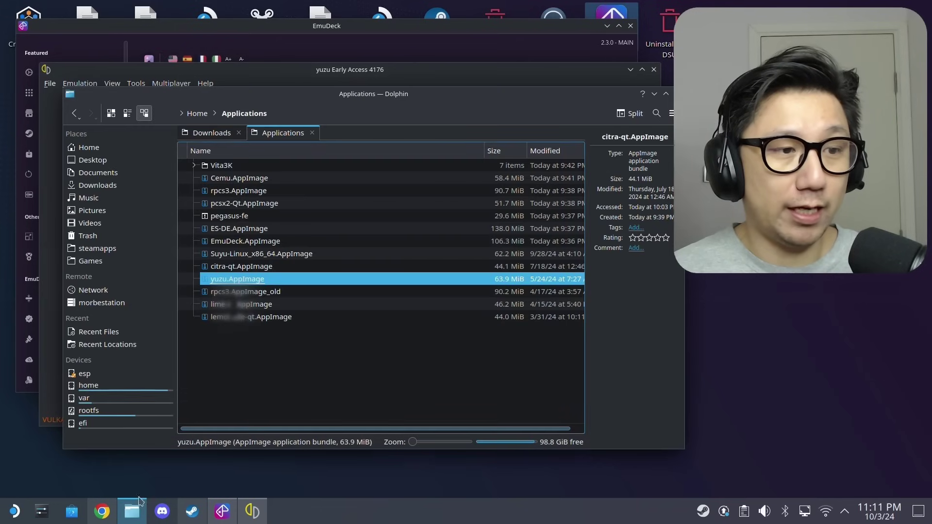
click(212, 133)
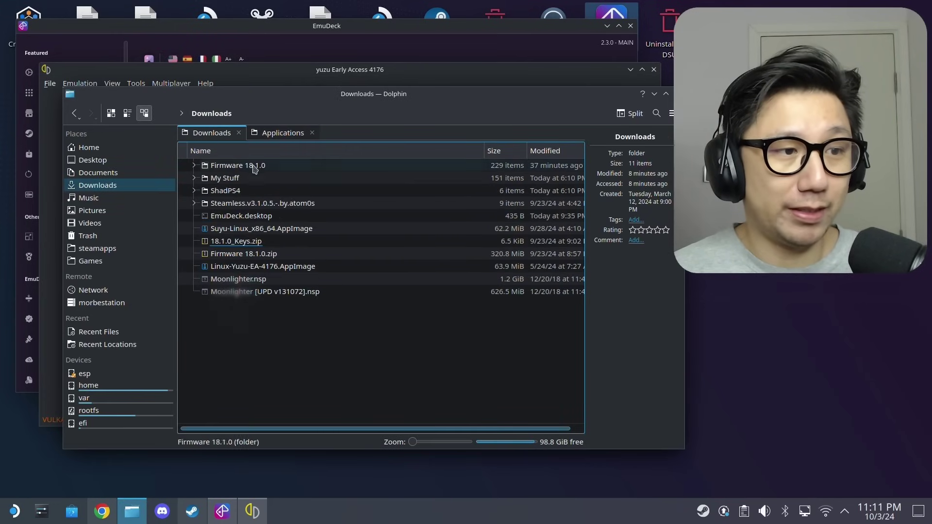
click(222, 169)
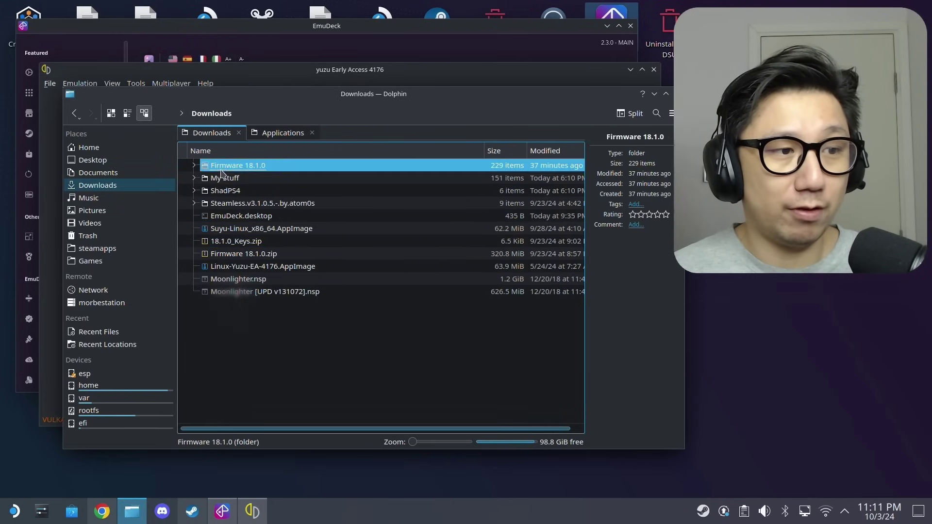
double_click(255, 170)
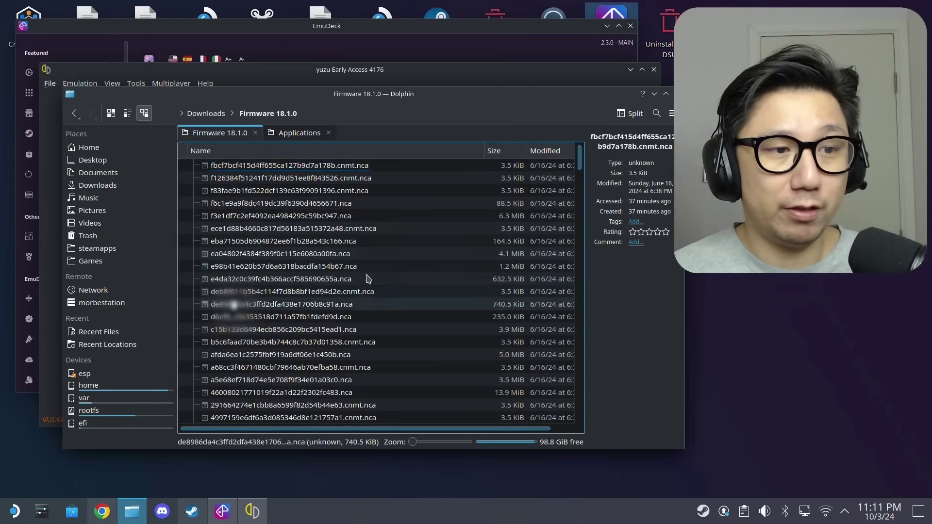
scroll(379, 256, down, 20)
Install the firmware in yuzu from the Firmware 18.1.0 folder in /home/deck/Downloads
key(alt+Tab)
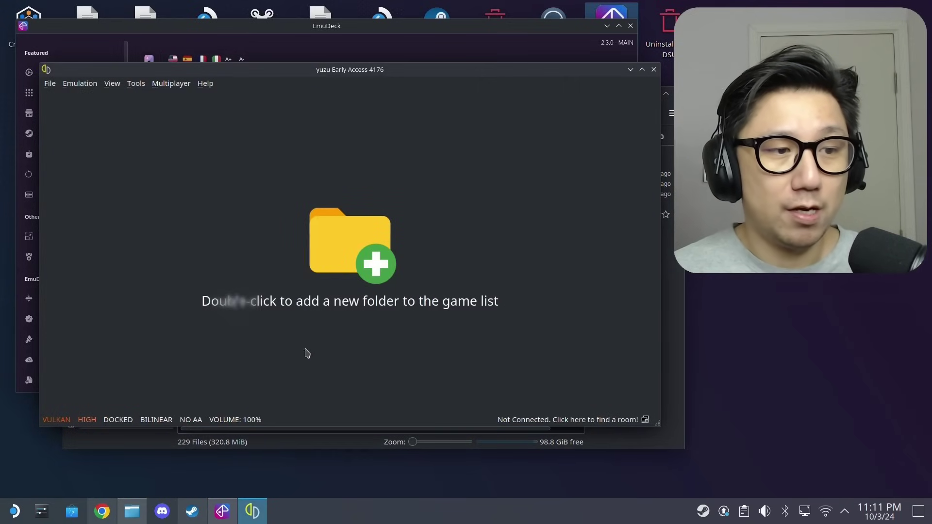
click(136, 84)
click(156, 112)
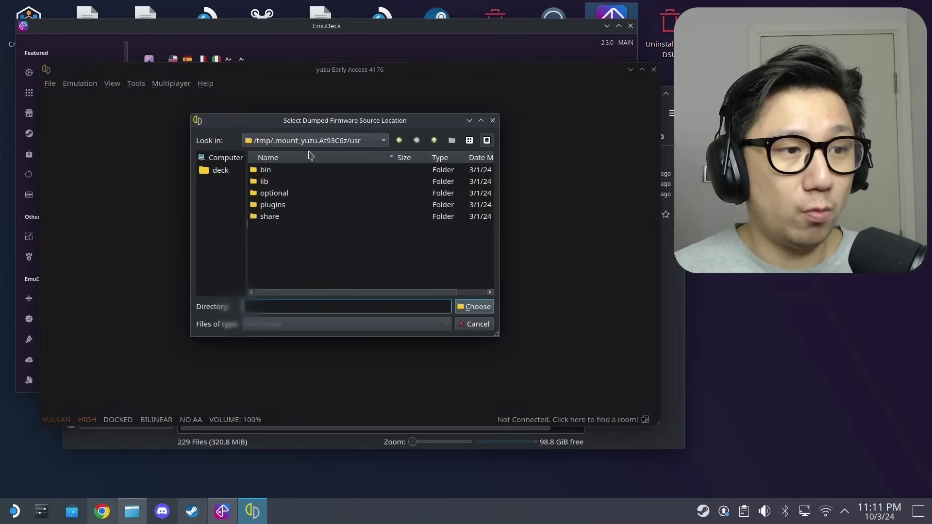
click(203, 174)
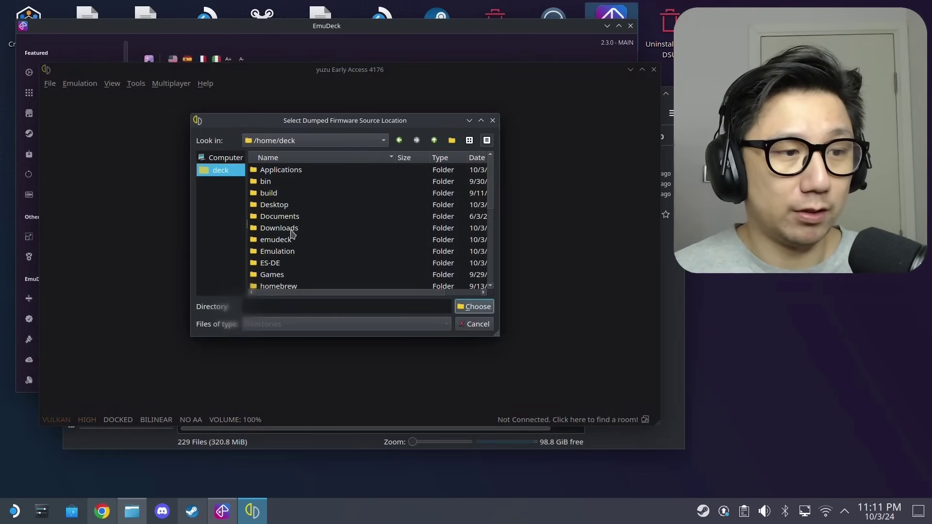
double_click(275, 228)
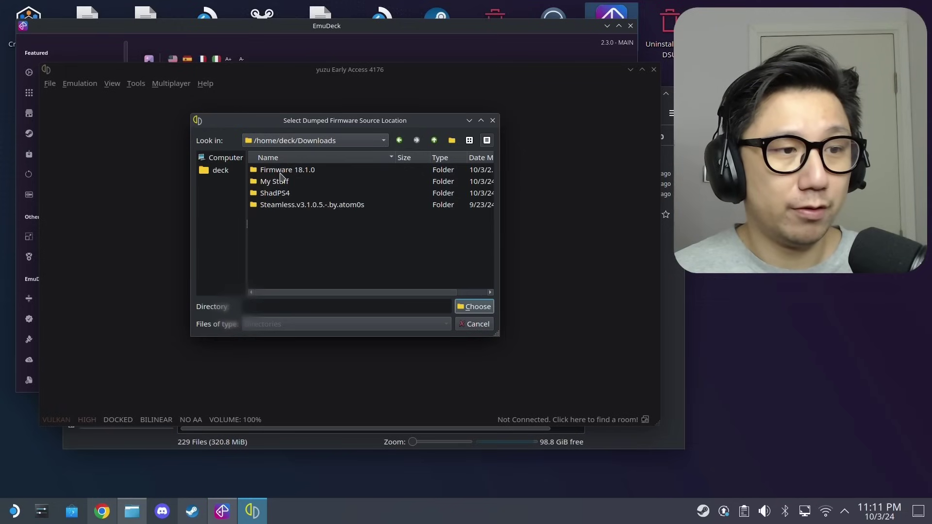
click(280, 172)
click(470, 309)
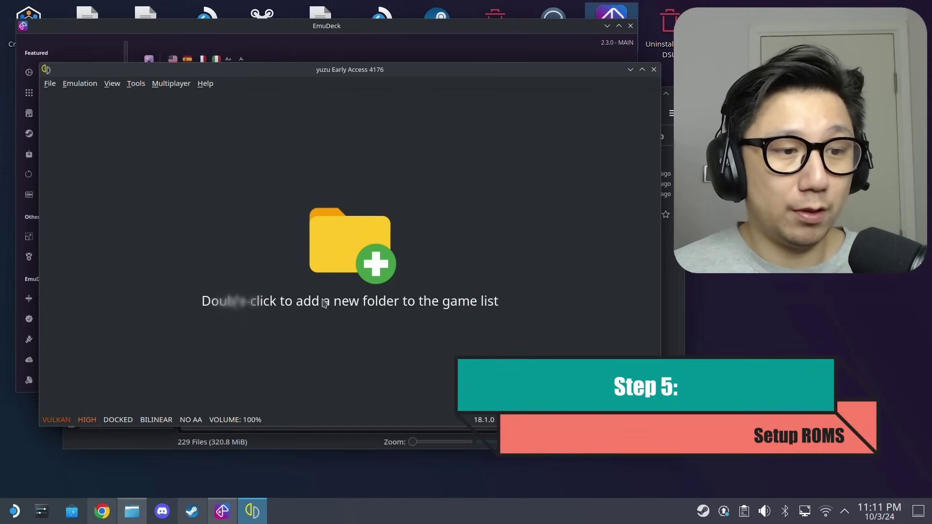
Add /home/deck/Emulation/roms/switch as a game directory in yuzu's game list
double_click(334, 243)
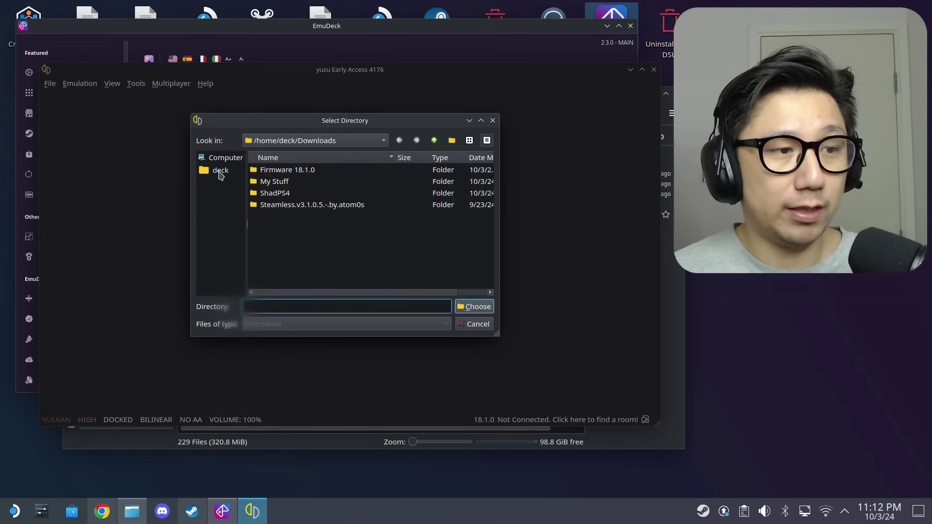
click(221, 175)
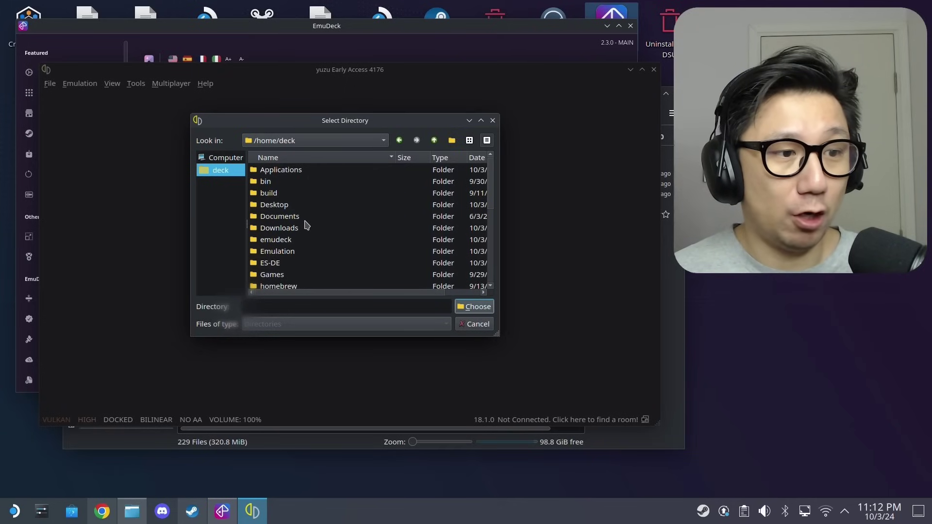
double_click(277, 251)
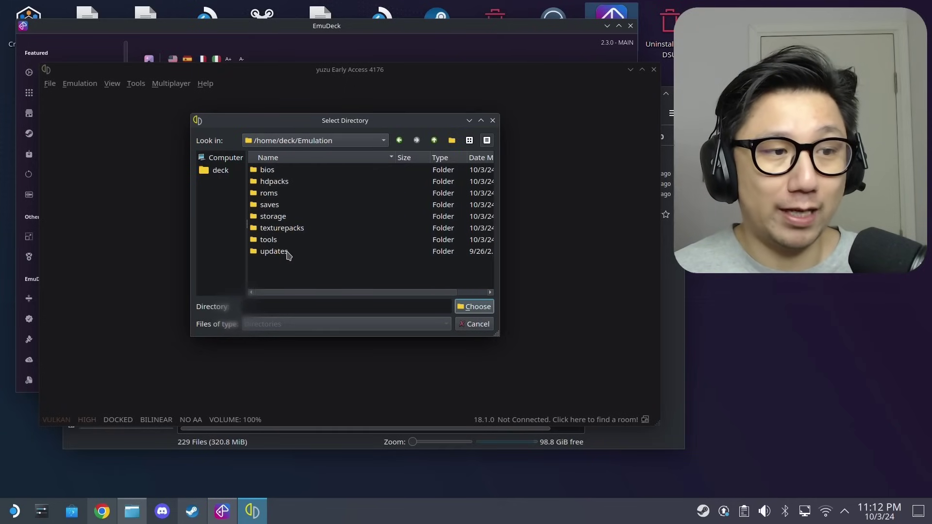
double_click(268, 193)
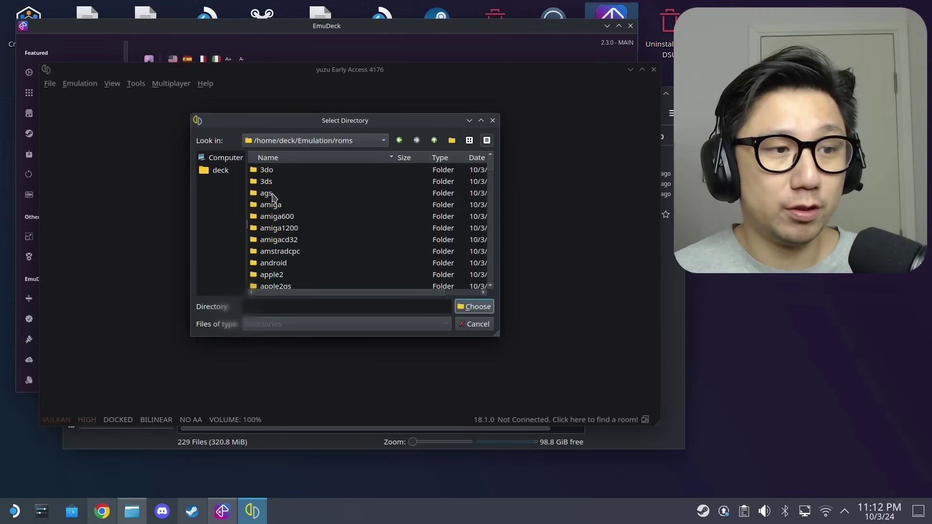
scroll(326, 212, down, 10)
scroll(291, 240, down, 20)
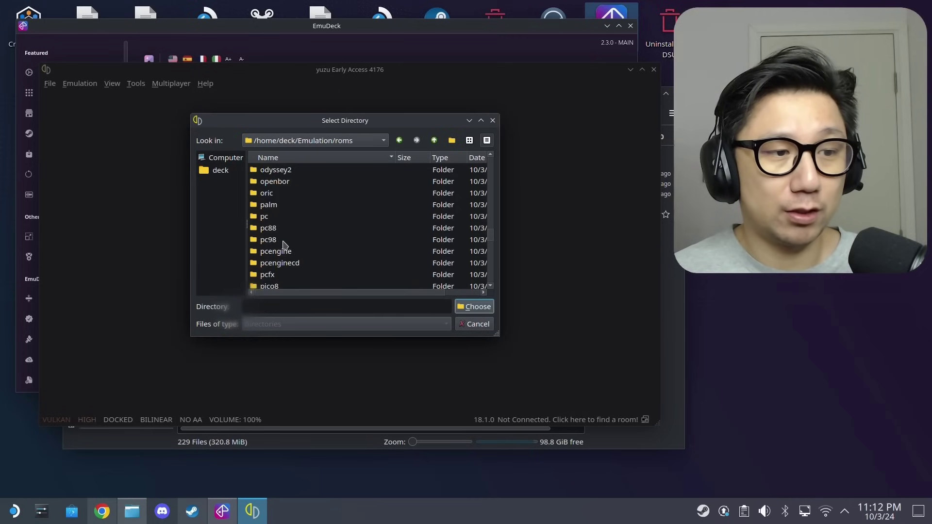
scroll(272, 260, down, 5)
scroll(283, 258, down, 1)
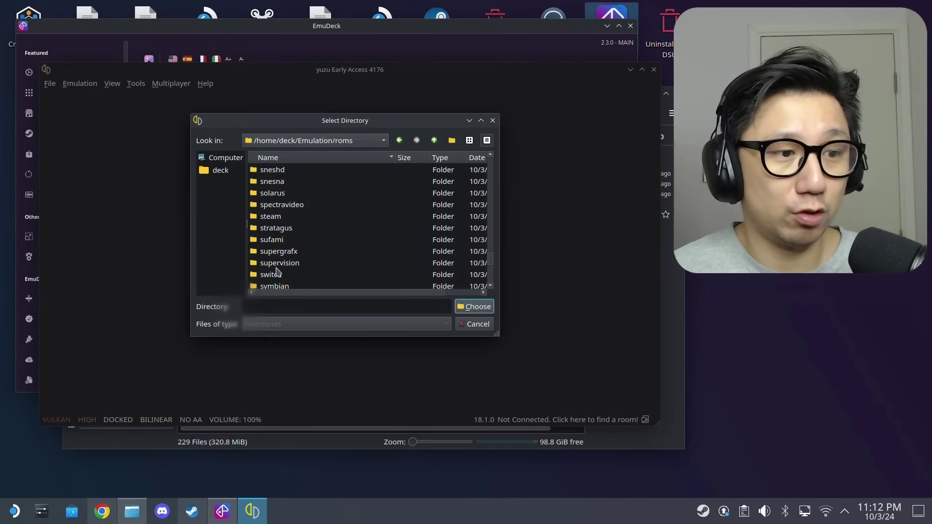
click(274, 275)
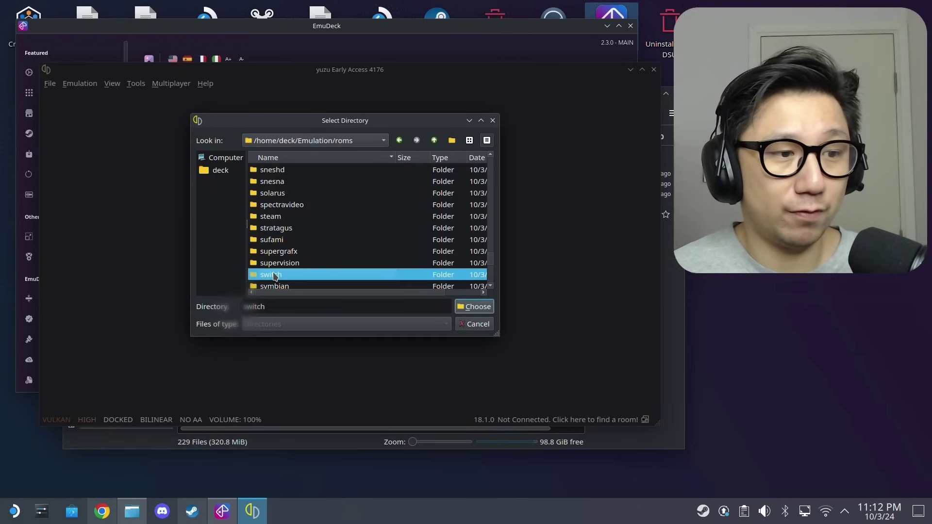
click(466, 307)
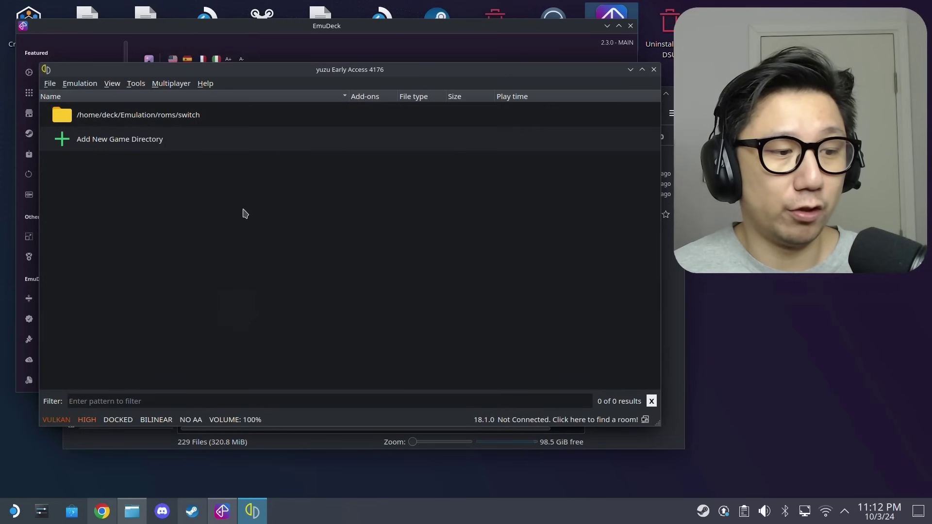
Open the Emulation/roms/switch folder from Home in a new Dolphin tab
click(132, 511)
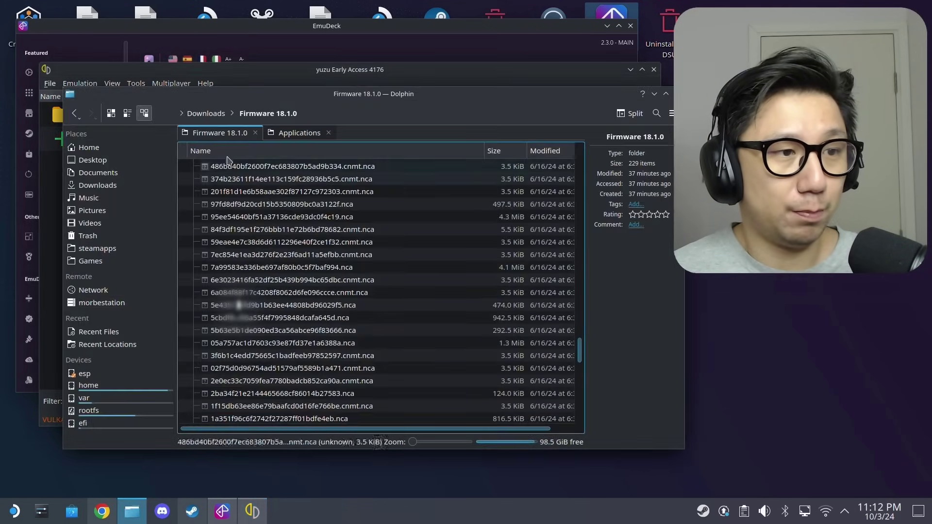
right_click(110, 150)
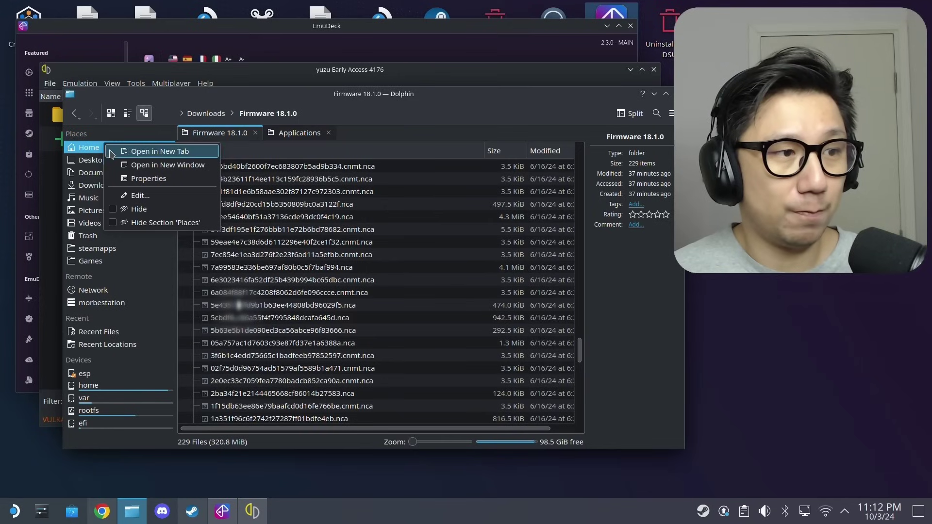
click(111, 153)
click(287, 134)
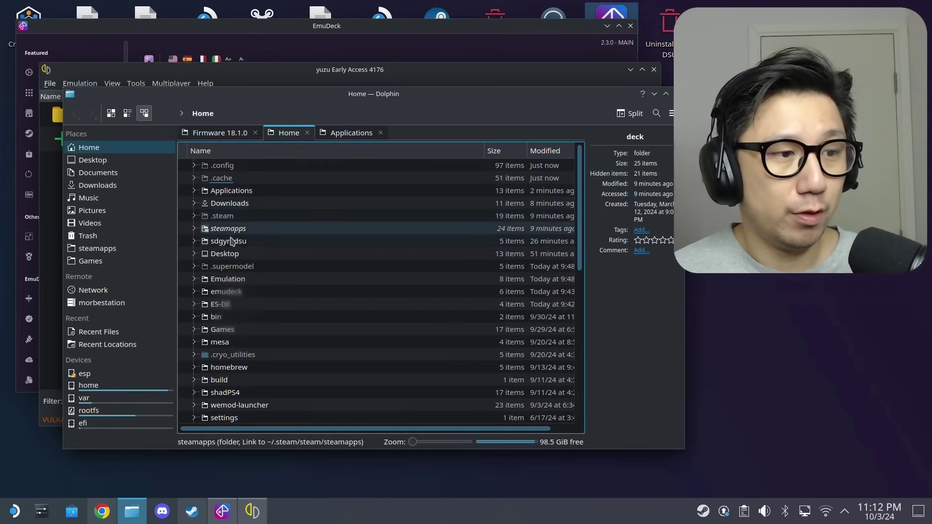
double_click(228, 280)
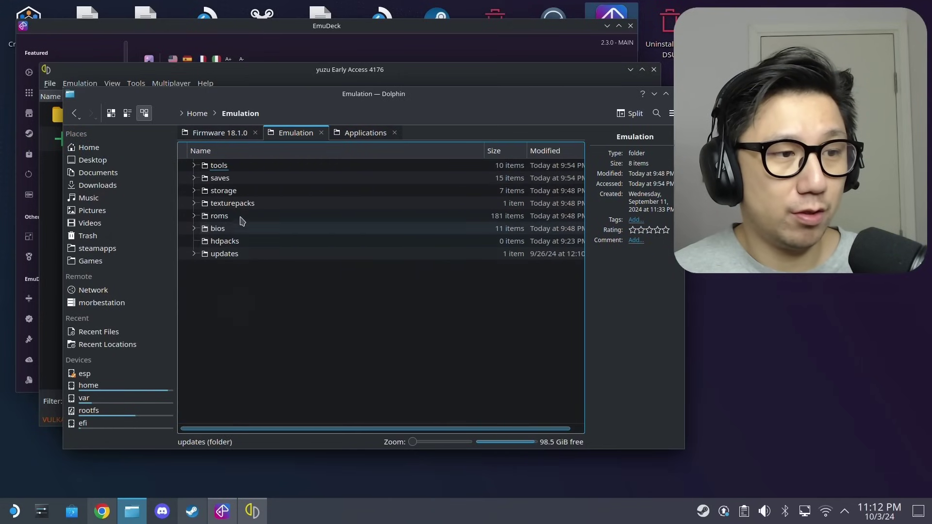
double_click(217, 216)
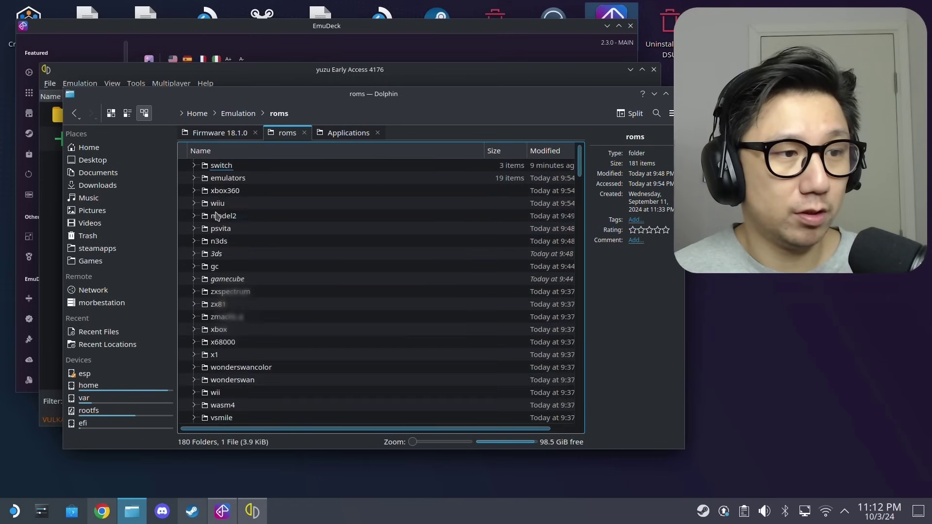
double_click(228, 166)
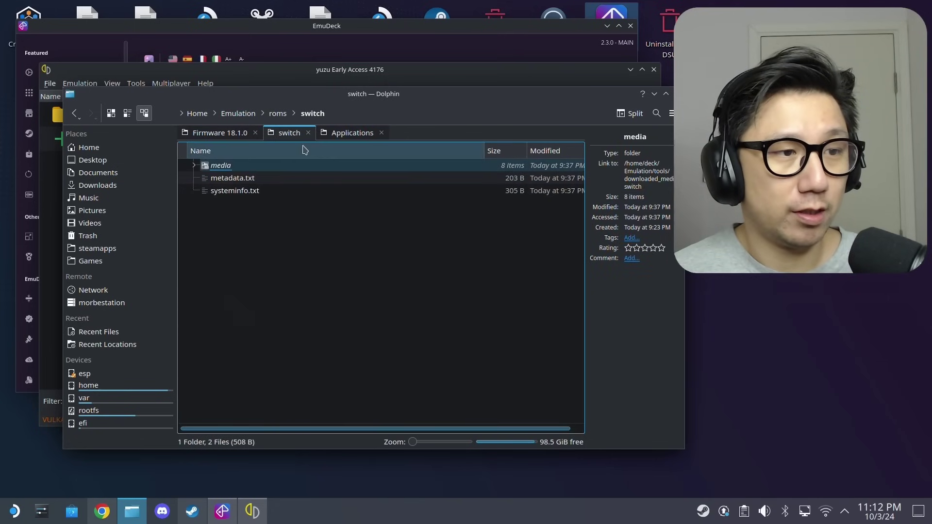
Copy Moonlighter.nsp from the Downloads folder into the Emulation/roms/switch folder
click(261, 129)
click(217, 119)
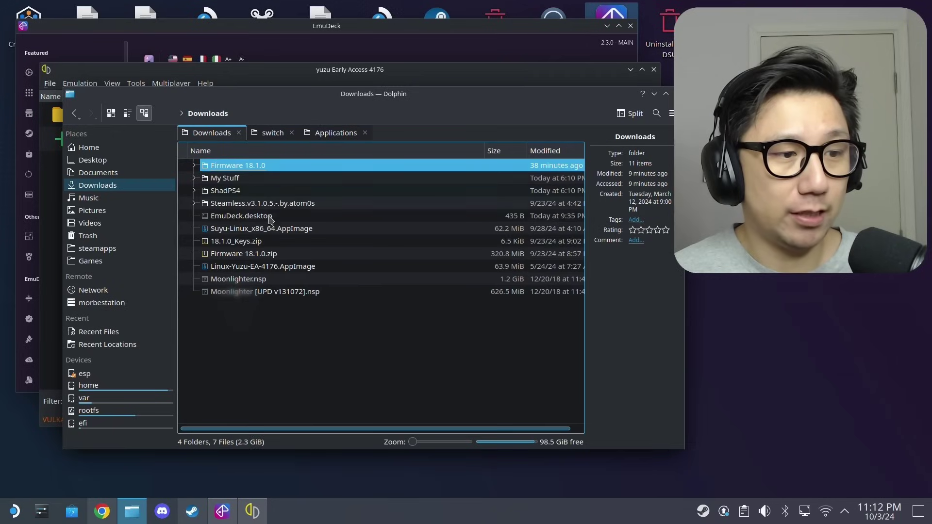
click(241, 279)
right_click(240, 279)
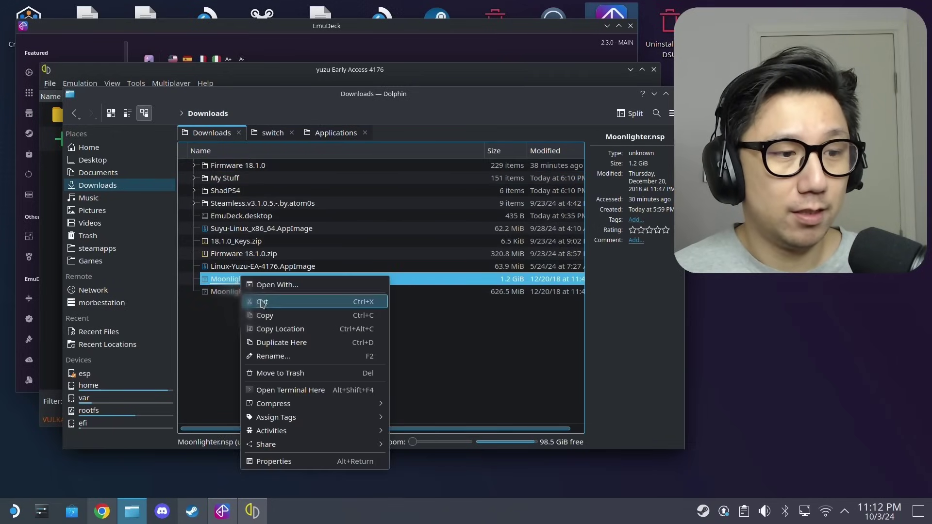
click(267, 315)
click(271, 134)
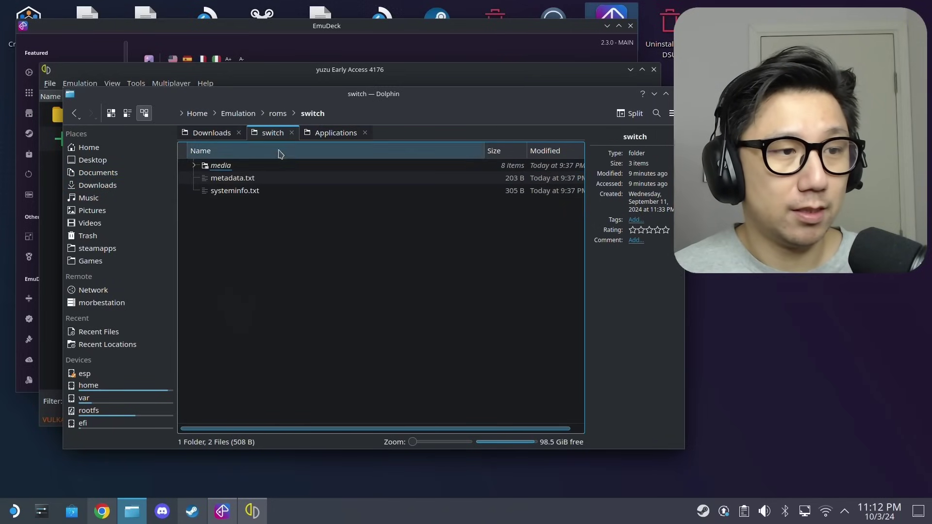
right_click(268, 236)
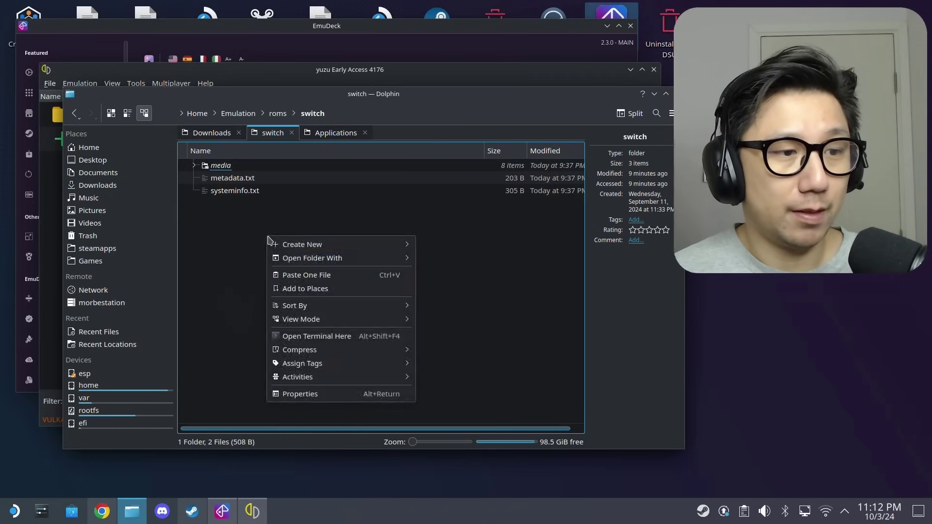
click(299, 278)
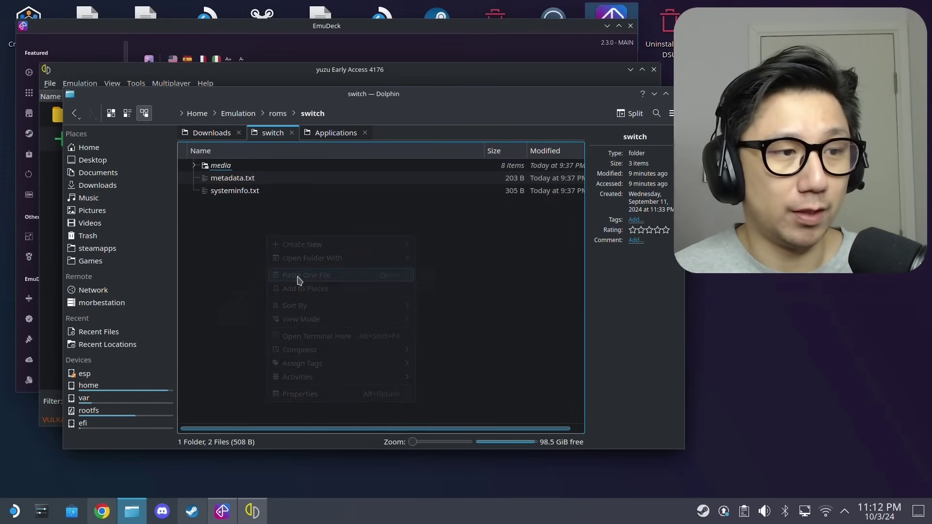
Switch back to yuzu and remove all installed contents of Moonlighter, dismissing the resulting dialogs
click(56, 262)
click(177, 148)
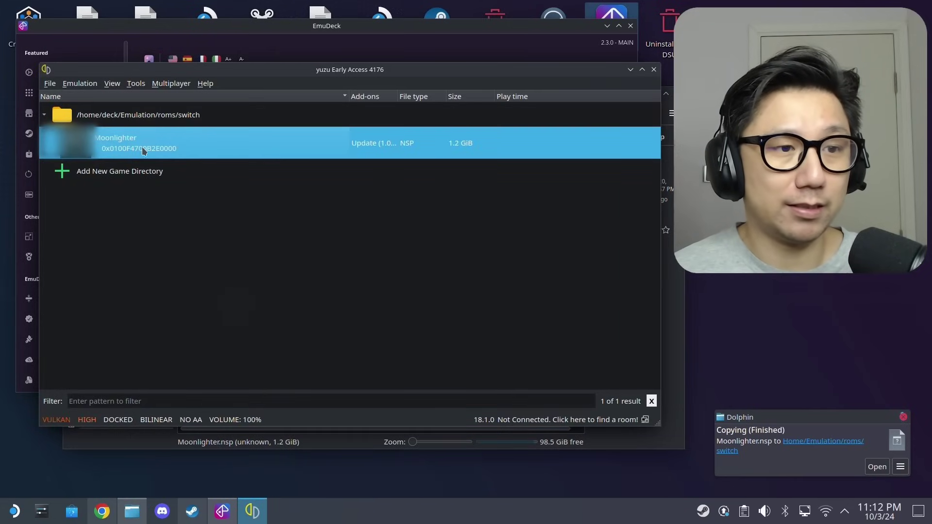
right_click(379, 147)
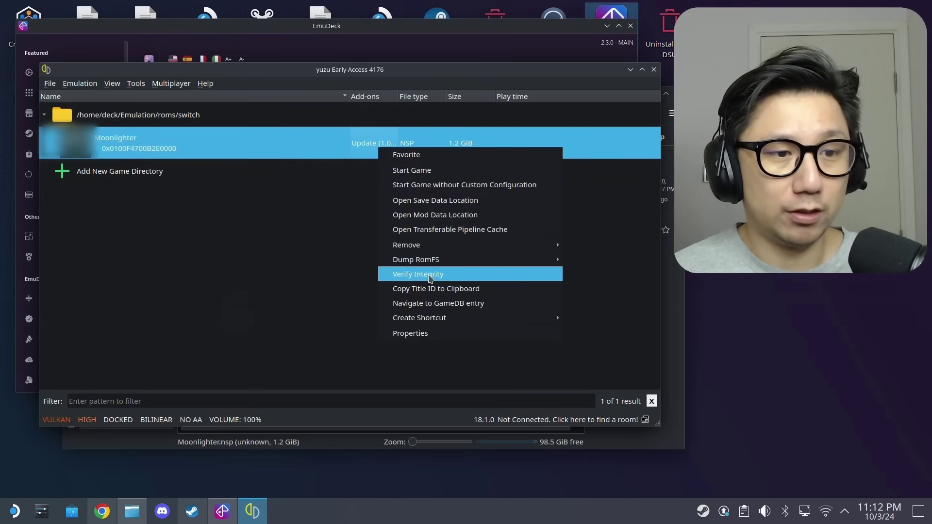
mouse_move(491, 248)
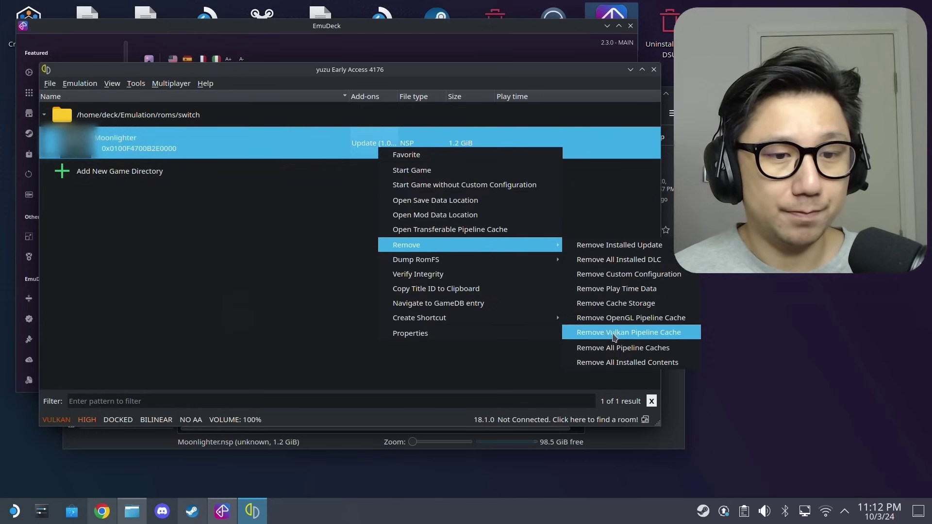
click(622, 358)
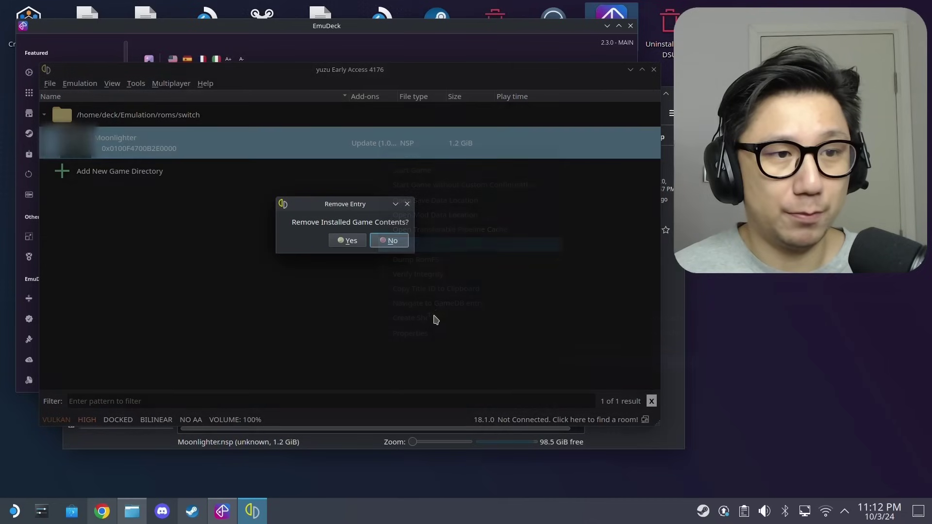
click(348, 241)
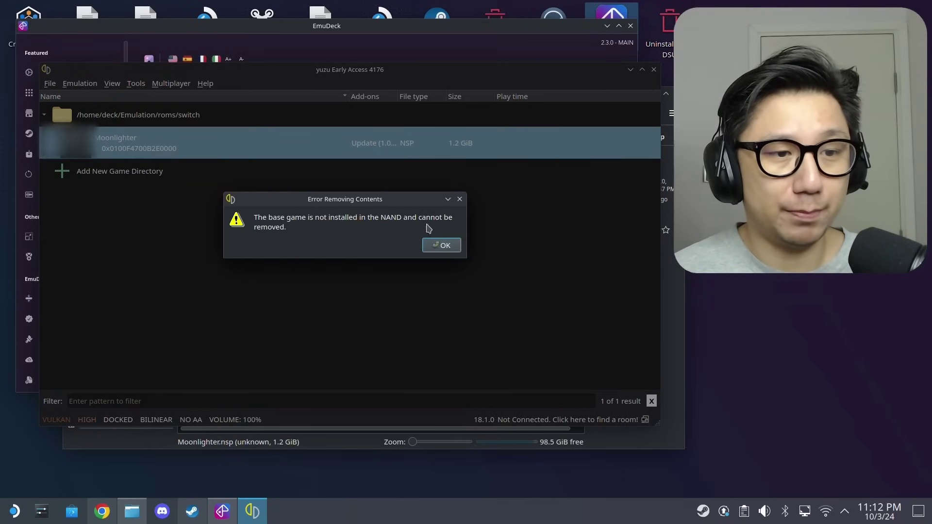
click(445, 253)
click(411, 241)
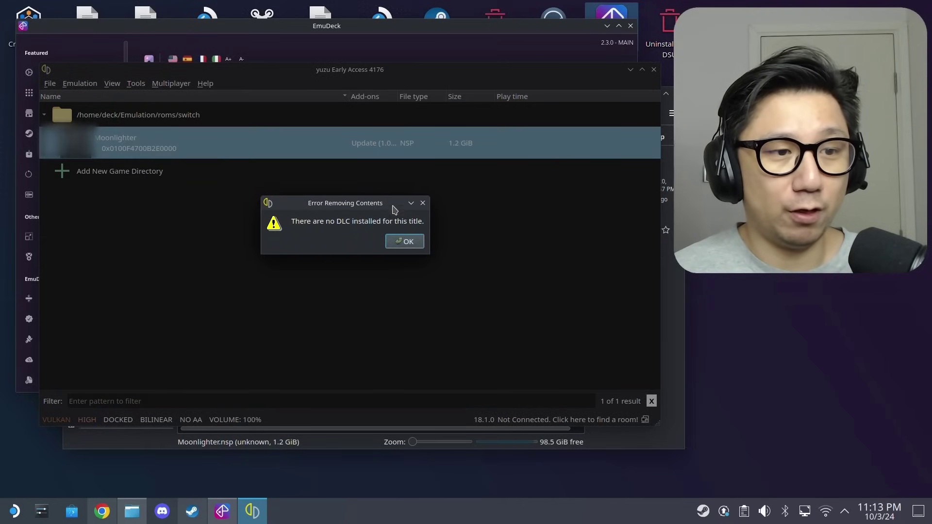
click(401, 241)
click(307, 150)
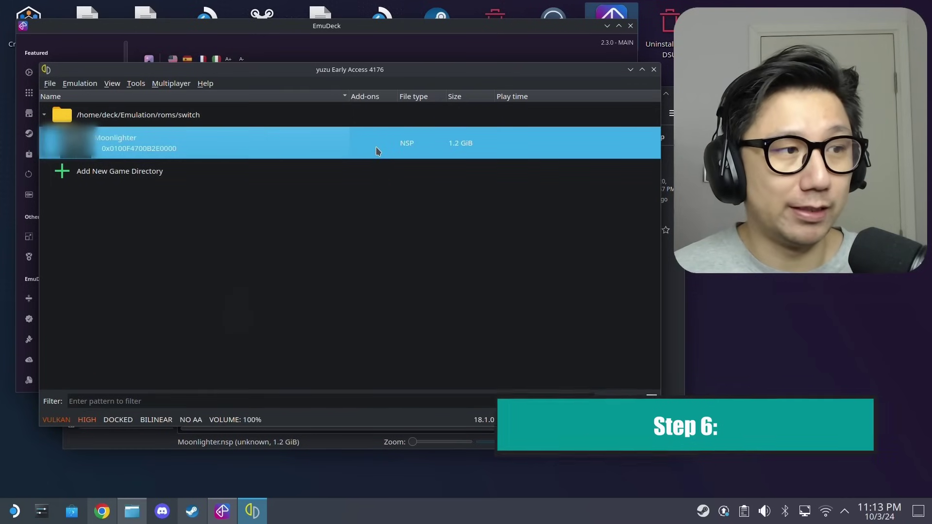
Install the update file Moonlighter [UPD v131072].nsp from /home/deck/Downloads to yuzu's NAND
right_click(274, 144)
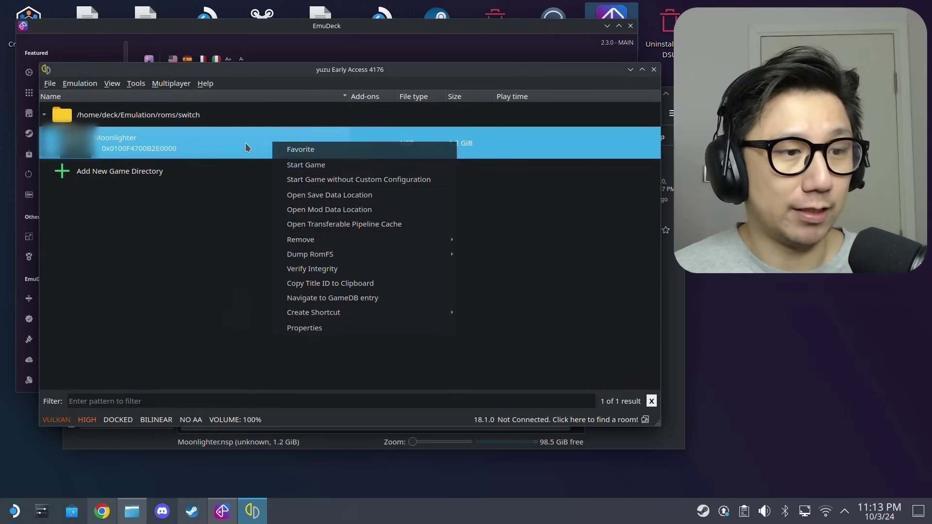
click(76, 96)
click(53, 84)
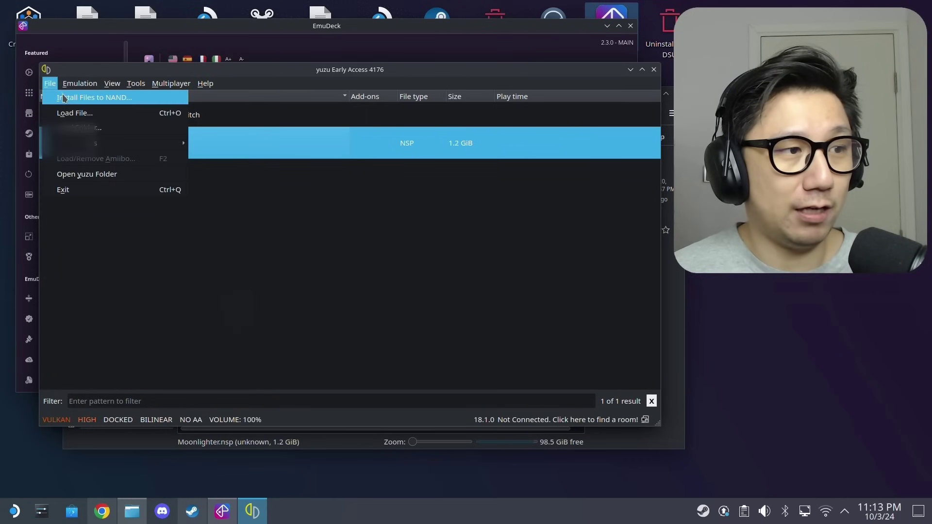
click(66, 99)
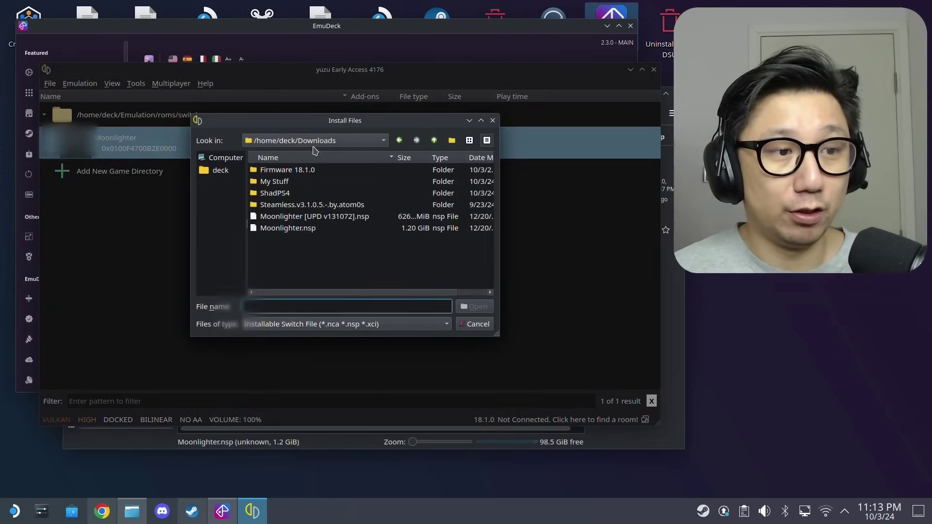
click(341, 217)
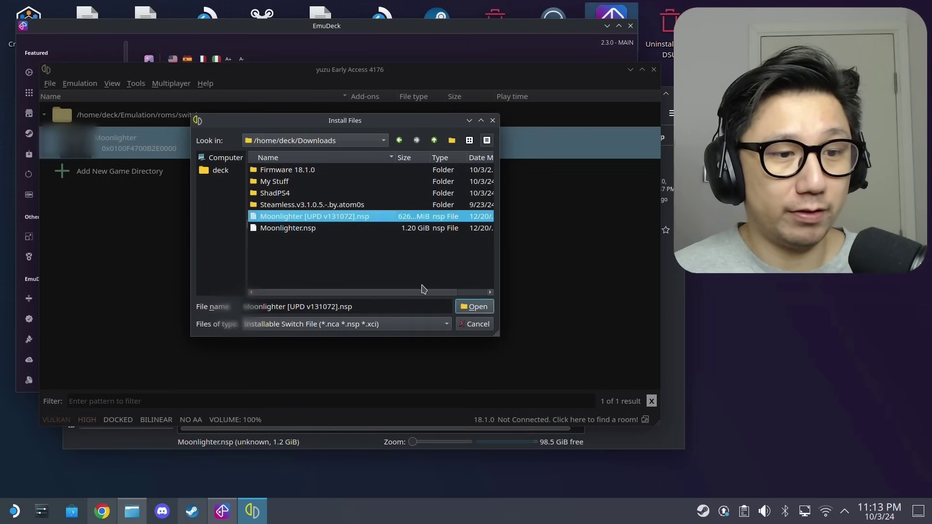
click(470, 307)
click(409, 297)
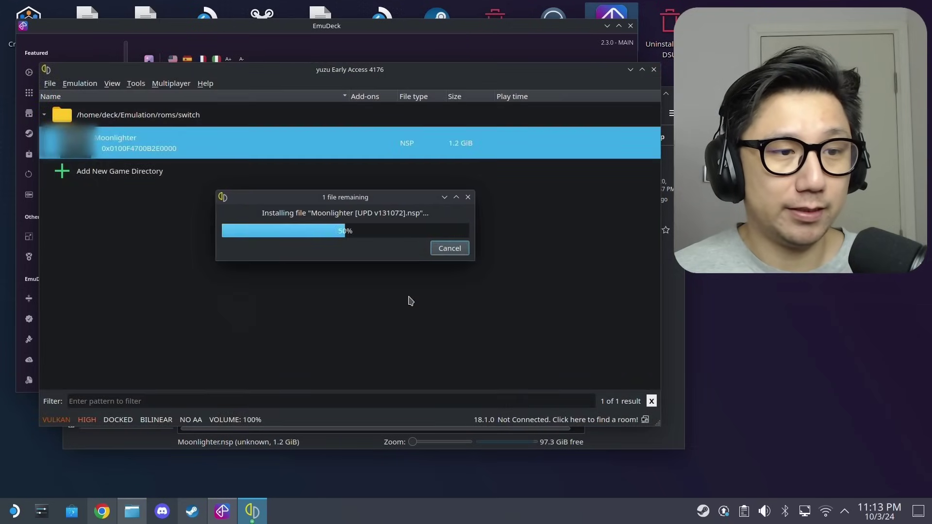
click(391, 248)
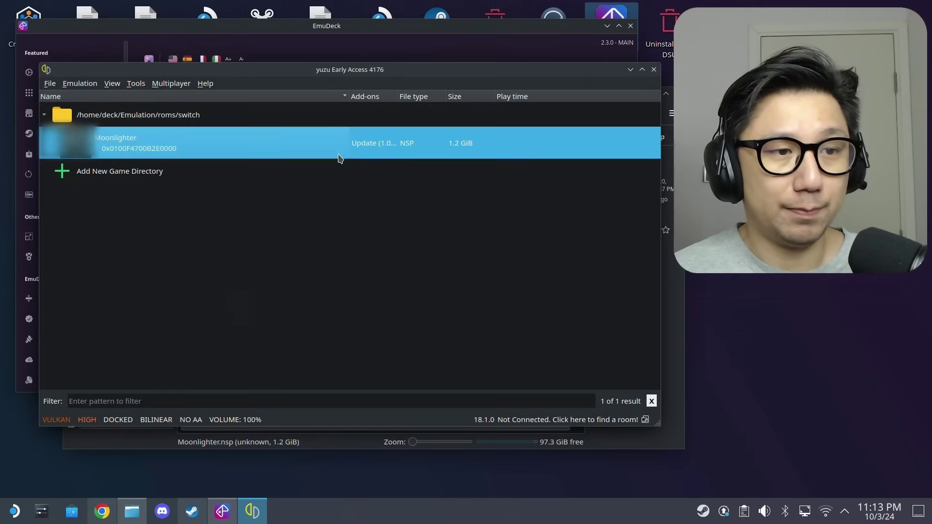
Check in Moonlighter's properties that the Update add-on is enabled, and accept the dialog
right_click(340, 156)
click(379, 164)
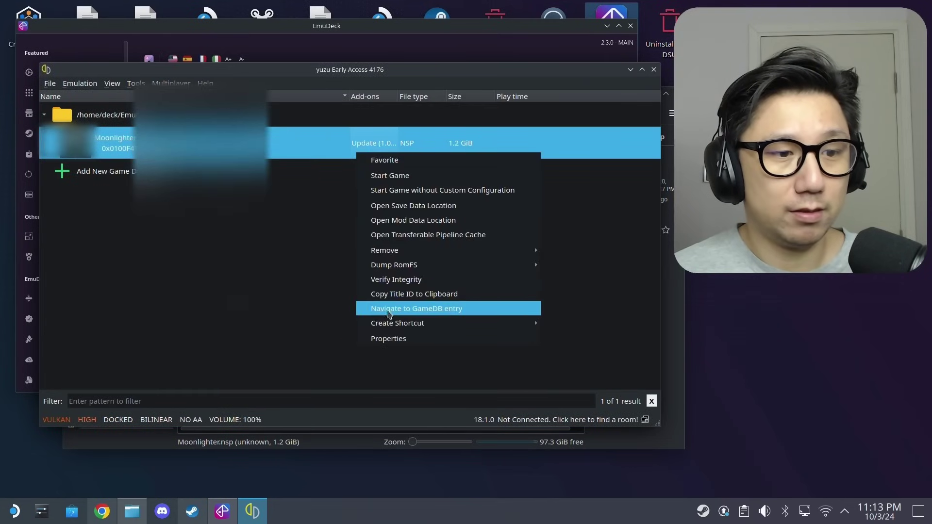
click(395, 339)
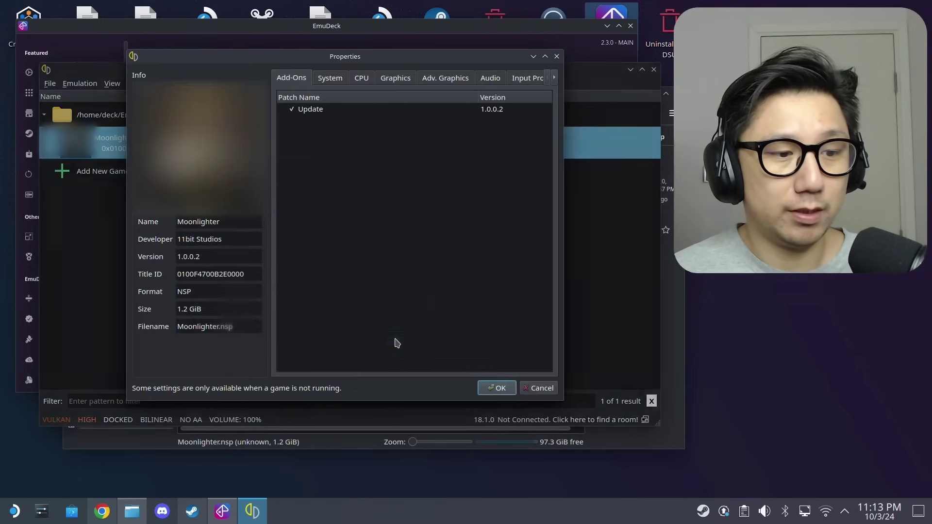
click(291, 110)
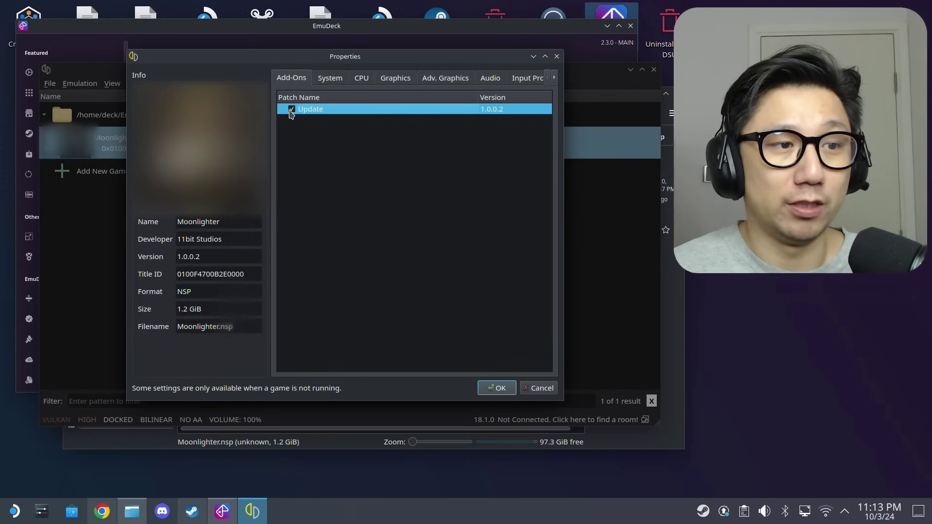
click(505, 387)
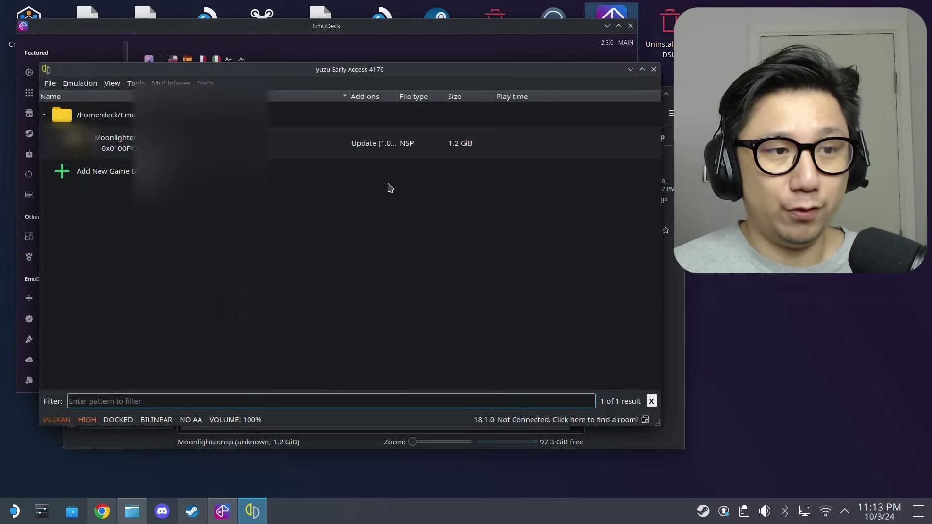
View Moonlighter's mod data folder from yuzu's game list, and close the file manager window
click(364, 152)
right_click(364, 150)
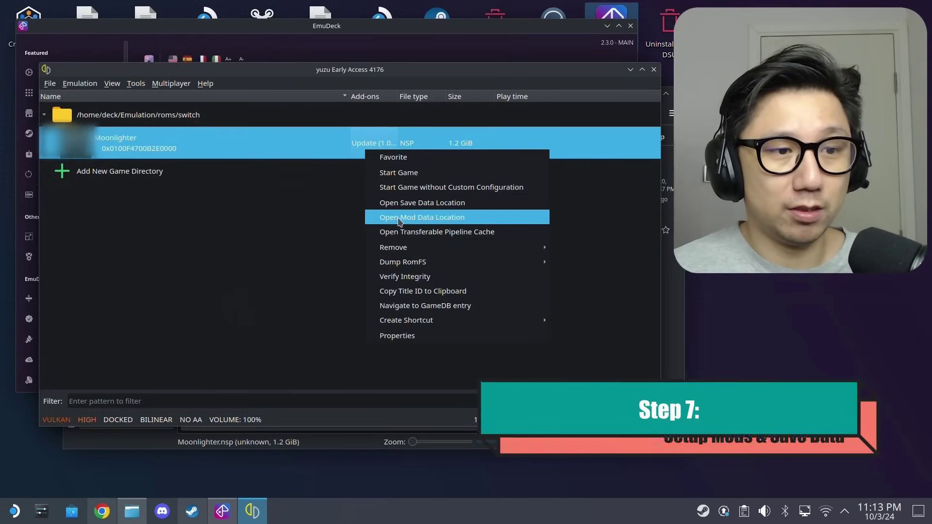
click(395, 221)
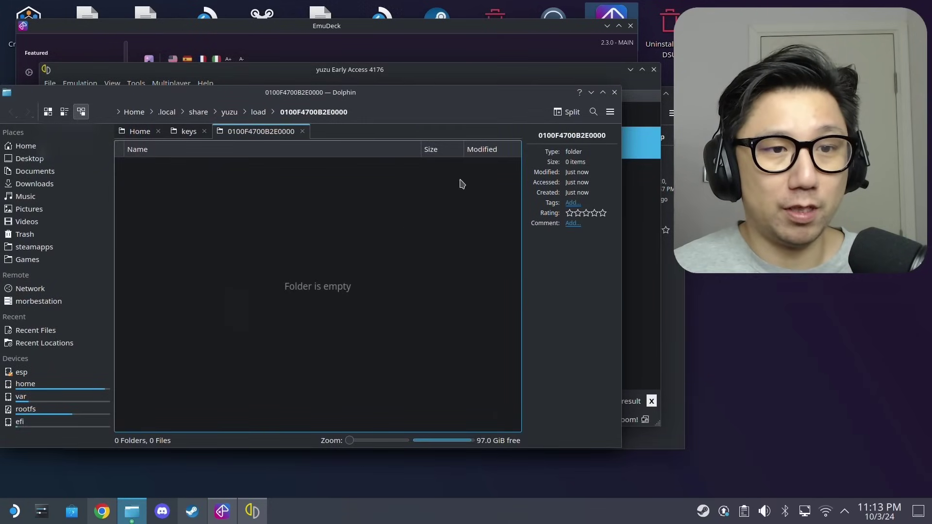
click(615, 92)
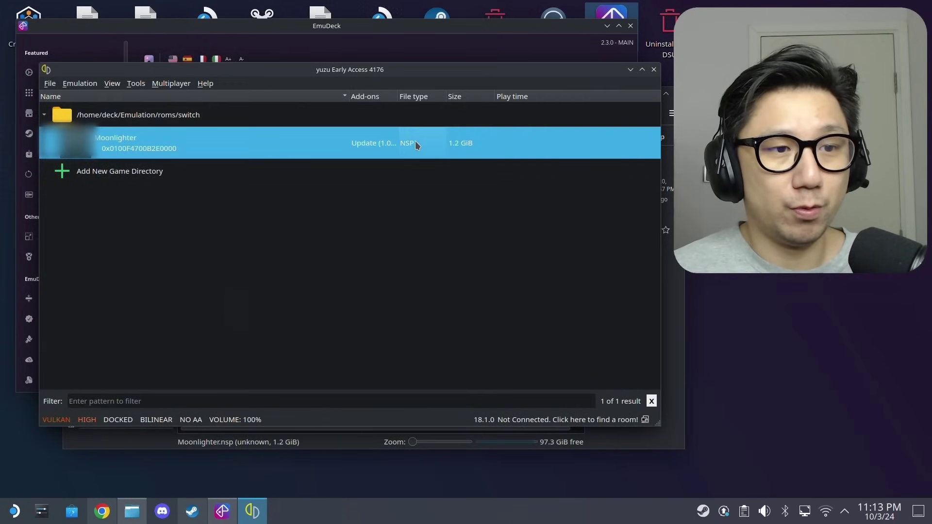
View Moonlighter's save data folder, close its window and return to yuzu's game list
right_click(416, 143)
click(459, 194)
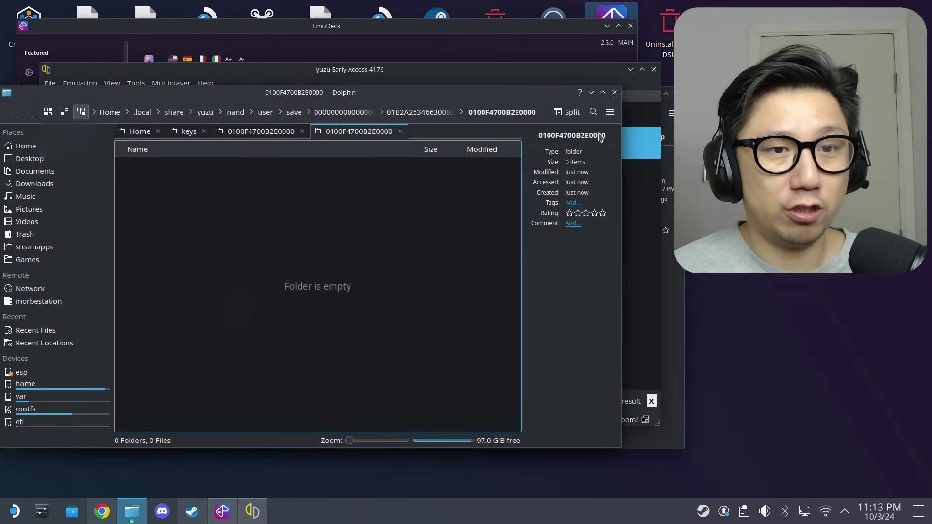
click(615, 92)
right_click(443, 144)
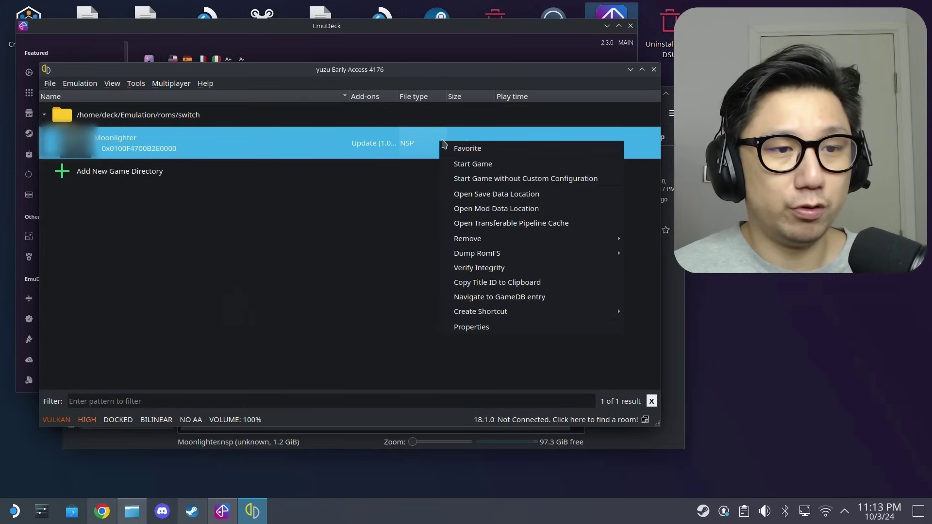
click(316, 281)
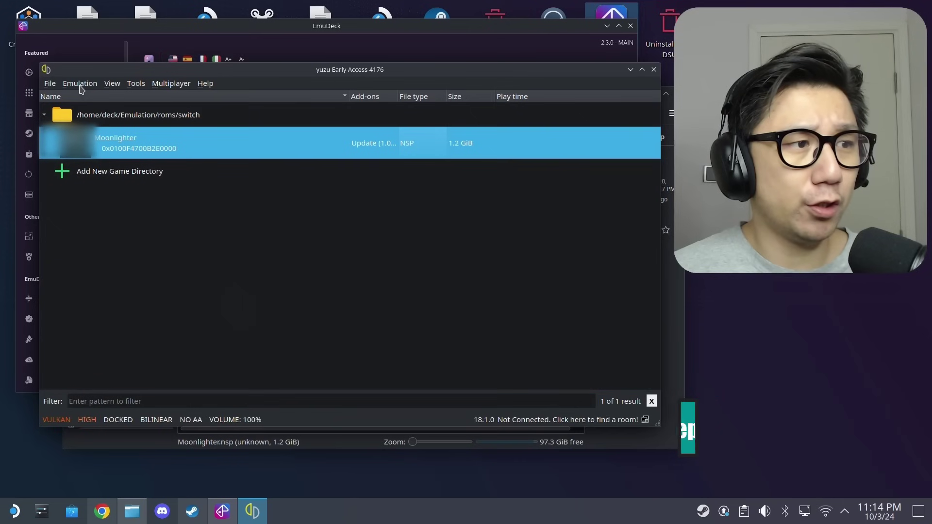
In yuzu's control configuration, keep Player 1 as Pro Controller on Steam Virtual Gamepad 0, and enlarge the dialog to show all controls
click(80, 85)
click(99, 144)
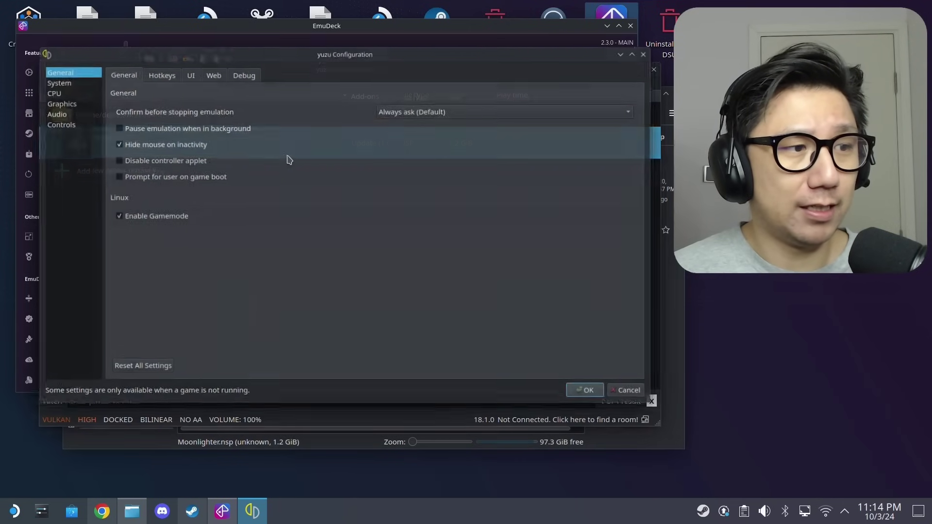
click(54, 124)
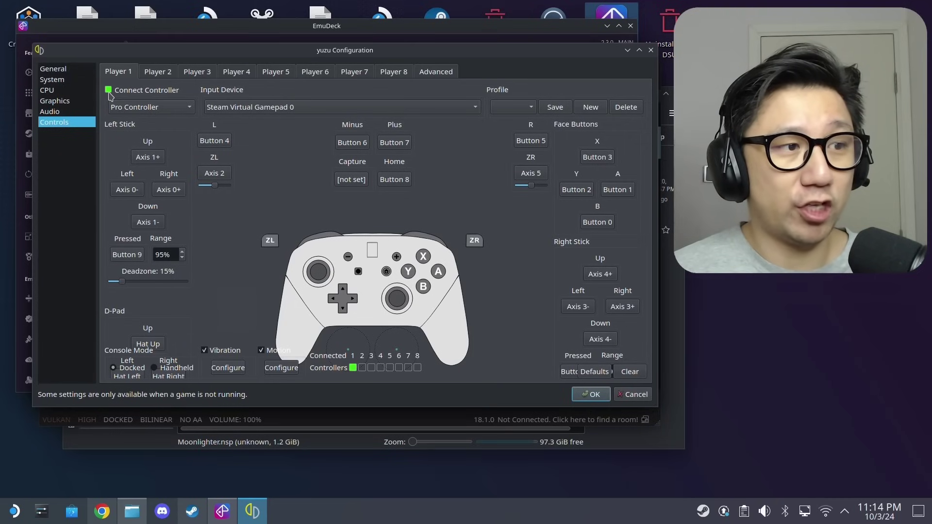
click(130, 107)
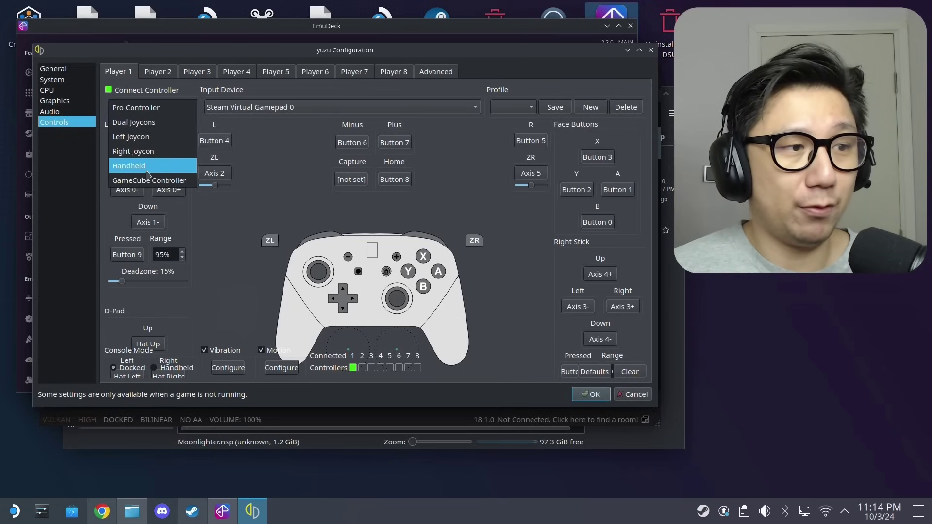
click(148, 108)
click(232, 108)
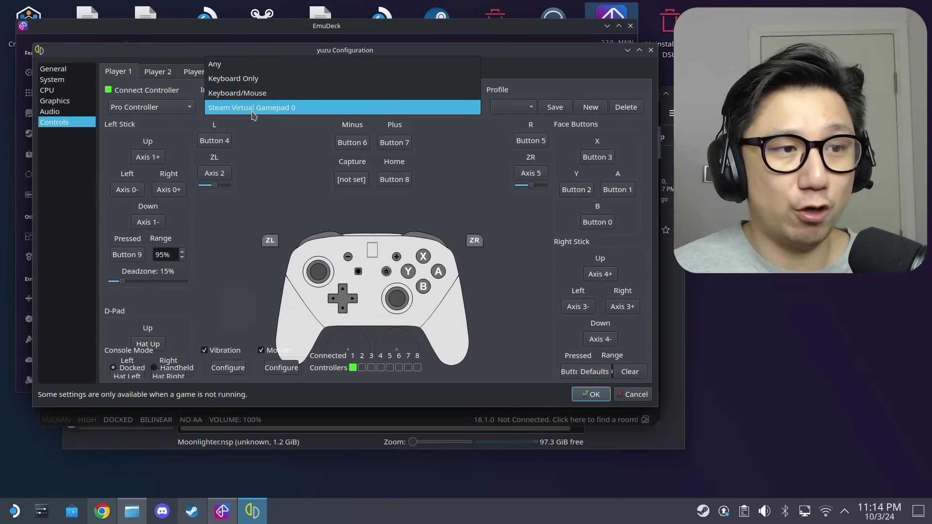
click(252, 108)
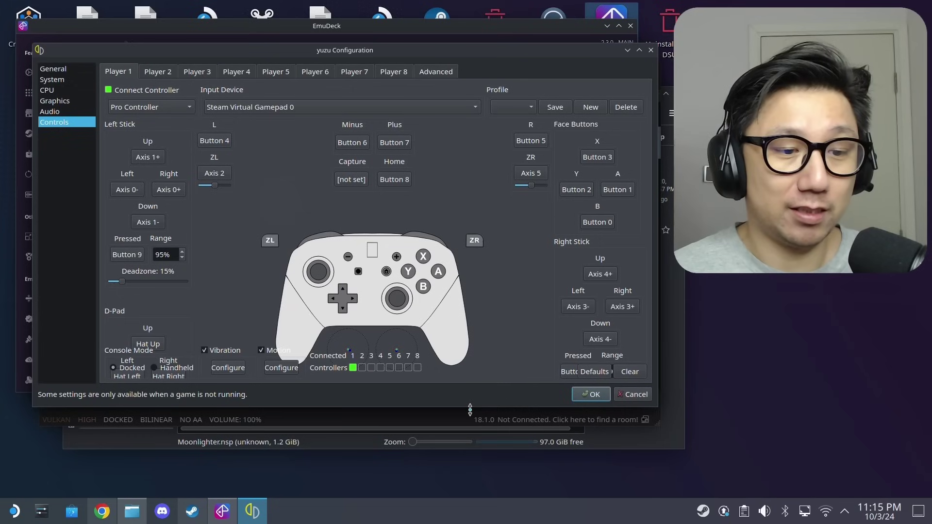
drag(473, 407, 454, 498)
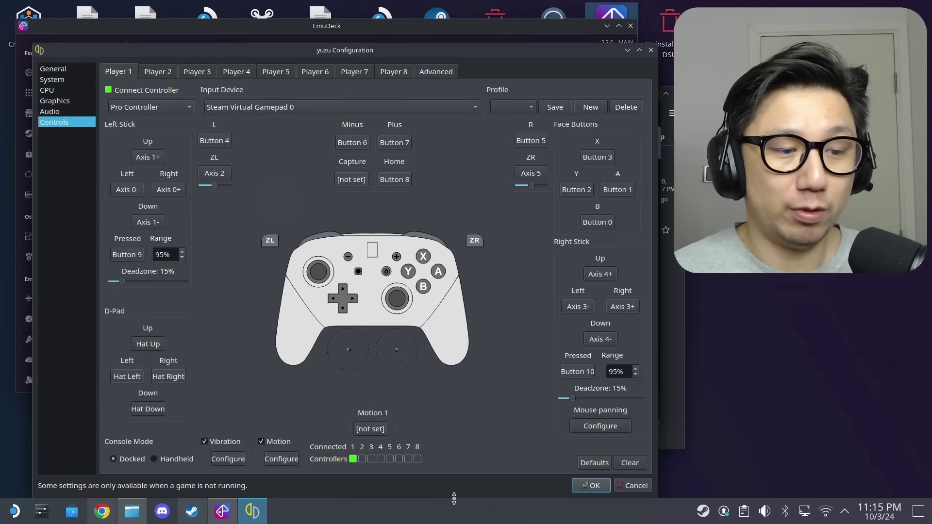
Set the built-in screen to the first rotated orientation in the desktop's display configuration, and close System Settings
right_click(734, 328)
click(757, 350)
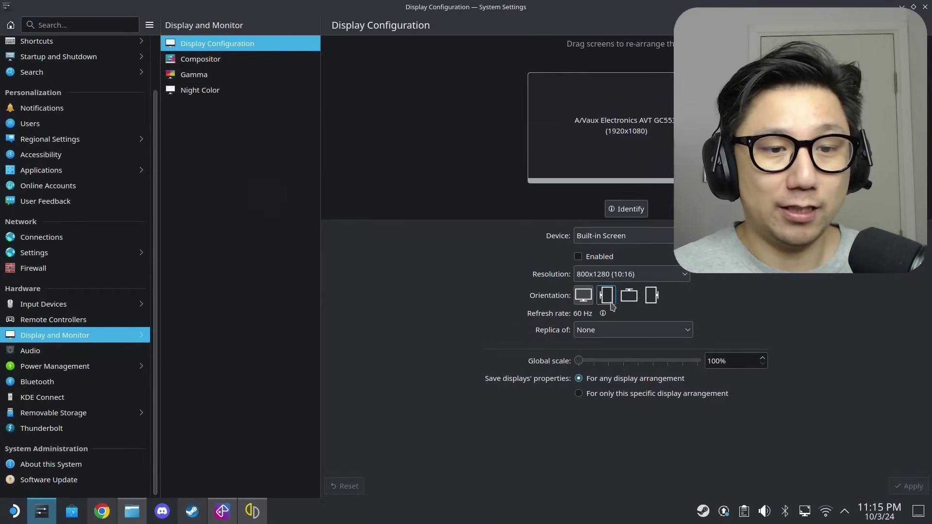
click(606, 299)
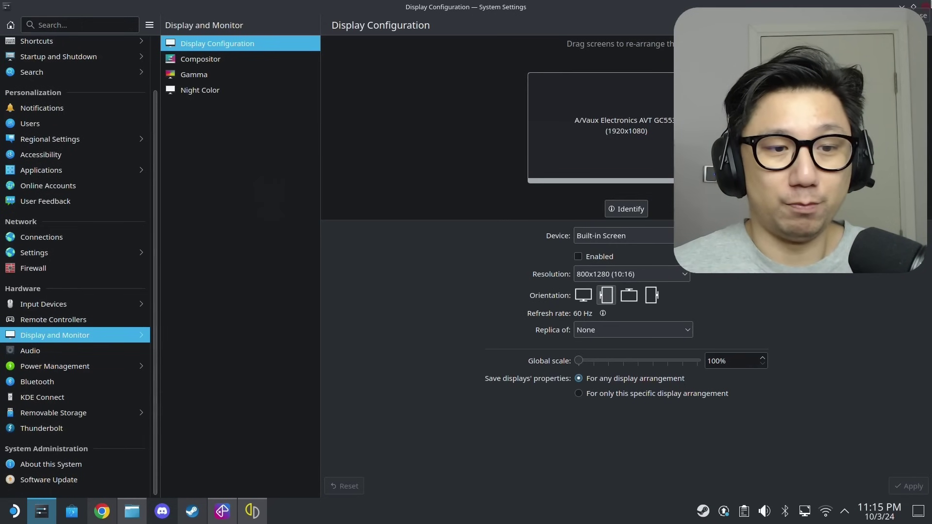
click(925, 7)
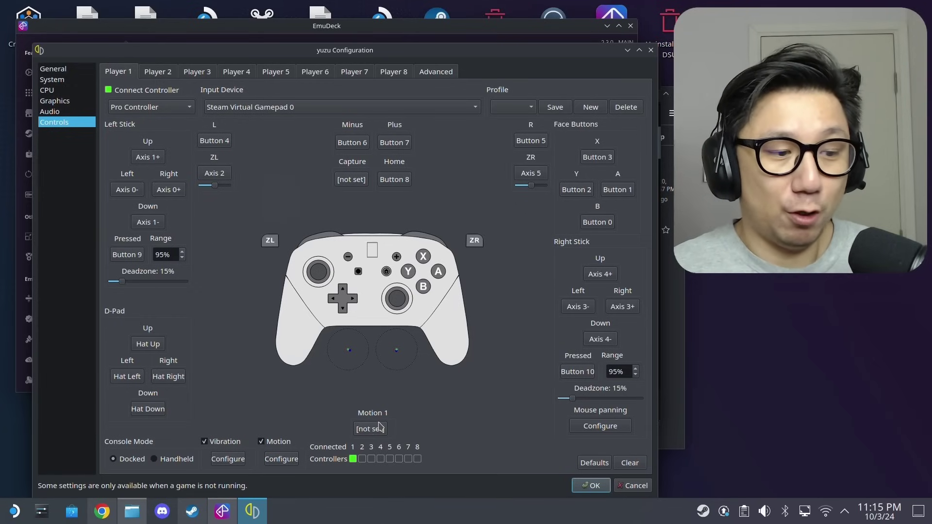
Switch to EmuDeck, install the SteamDeckGyroDSU plugin from its Gyroscope tool, and exit the installer terminal
click(225, 517)
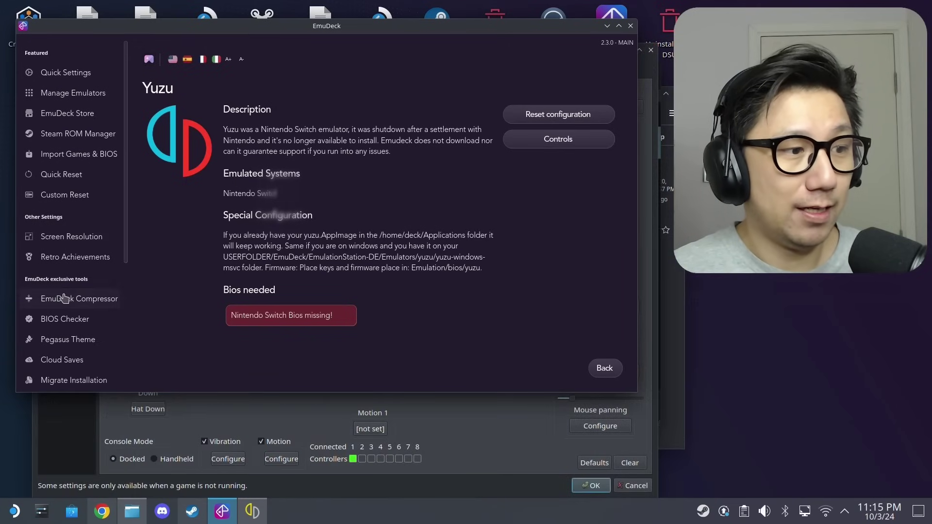
scroll(73, 297, down, 3)
scroll(75, 293, down, 1)
scroll(69, 312, up, 3)
scroll(58, 312, down, 4)
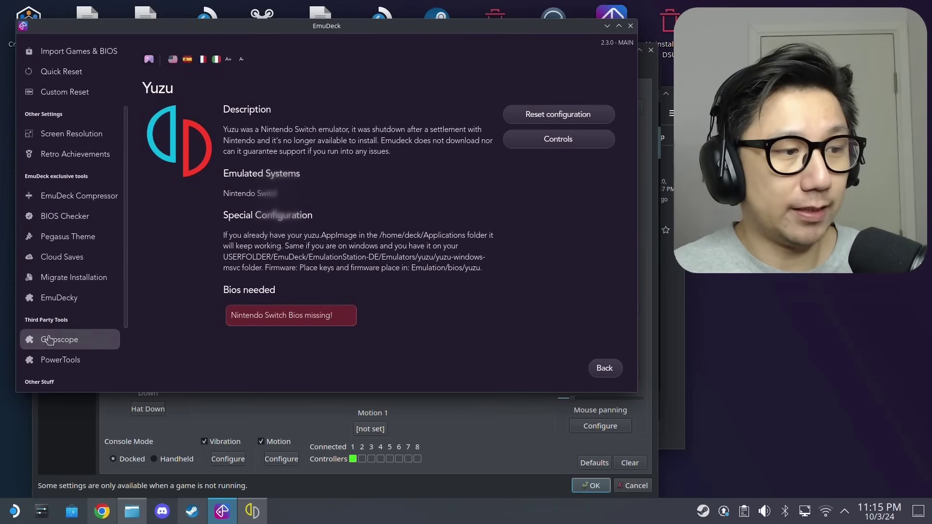
click(65, 340)
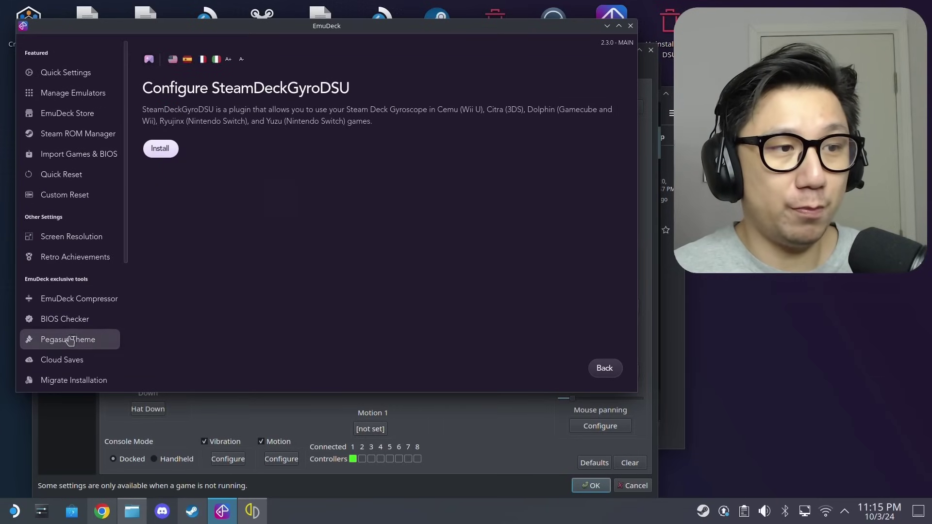
click(159, 149)
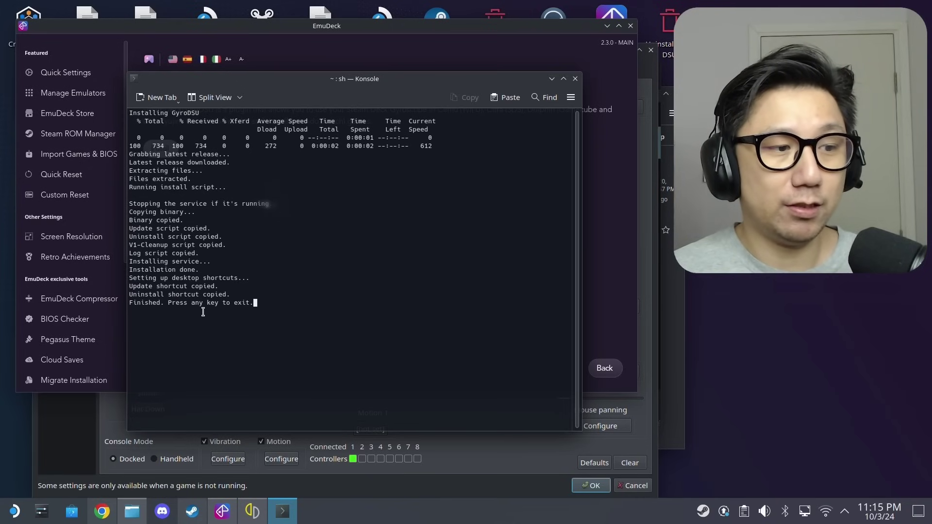
key(Return)
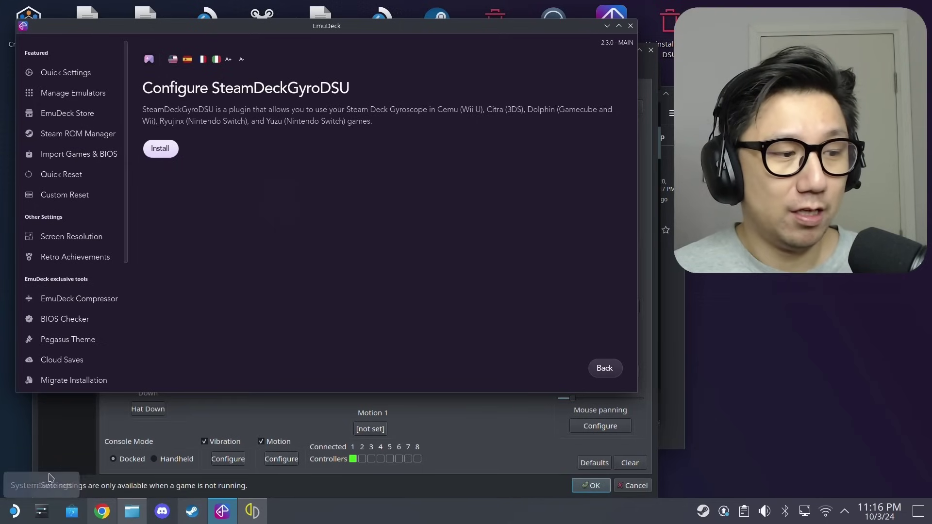
Start a password change by running passwd in Konsole, and close the terminal without entering a password
click(17, 516)
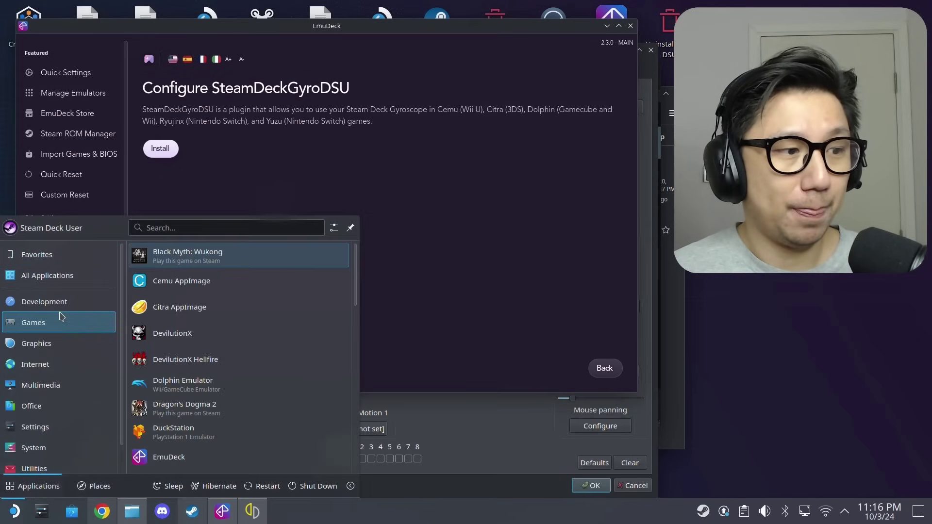
mouse_move(58, 275)
scroll(230, 334, down, 3)
scroll(231, 340, down, 10)
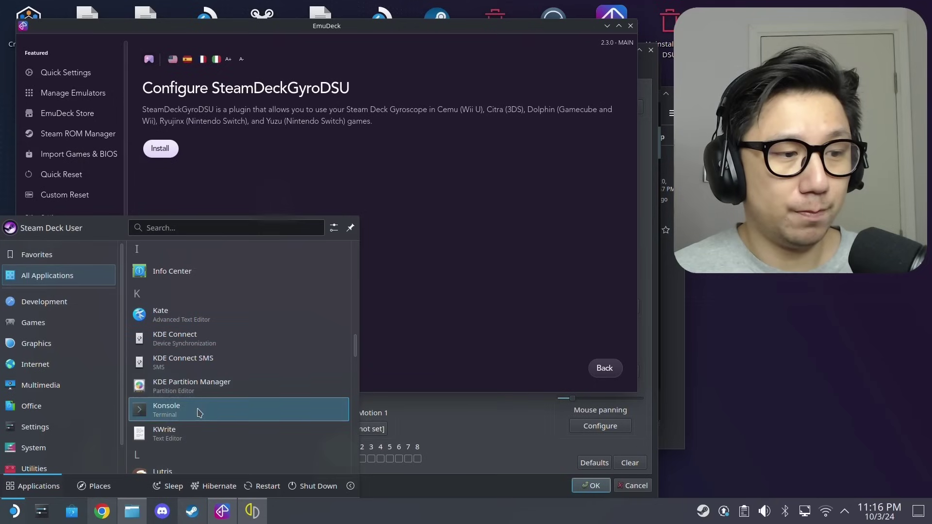
click(198, 410)
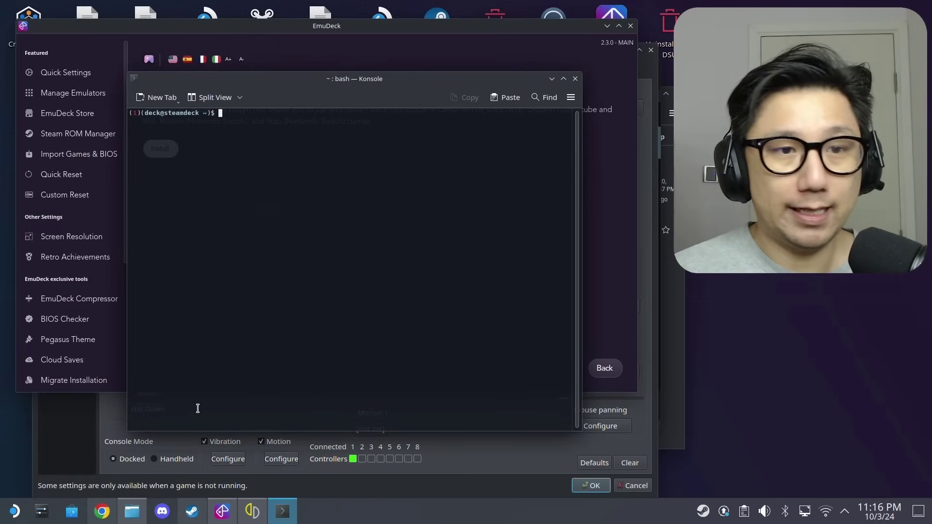
text(passwd)
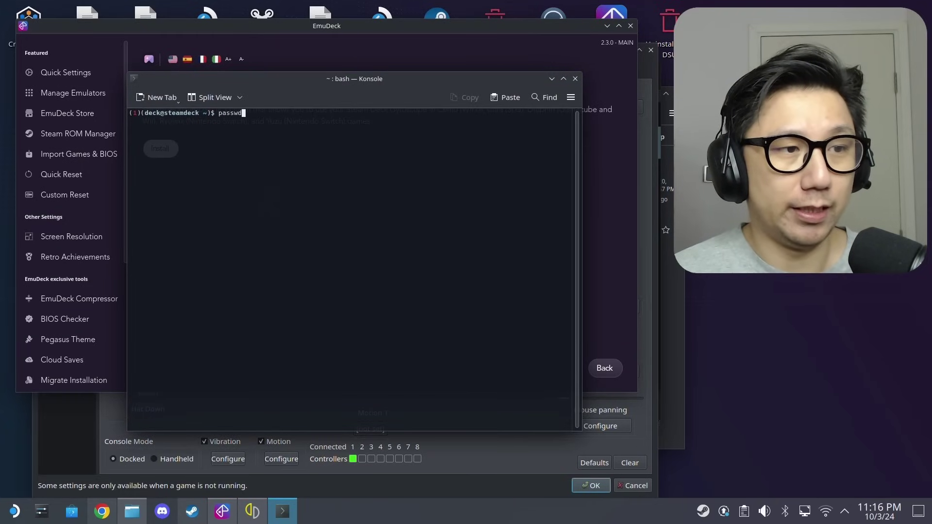
key(Return)
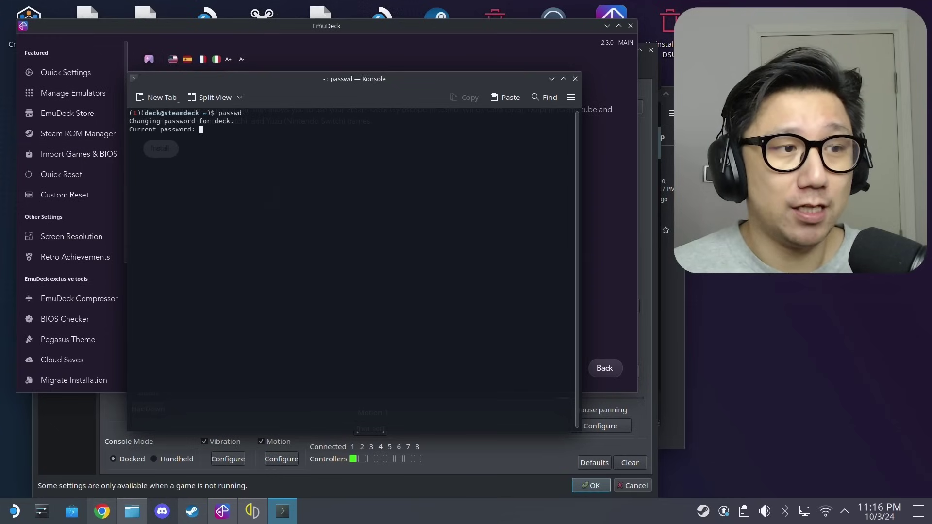
click(574, 79)
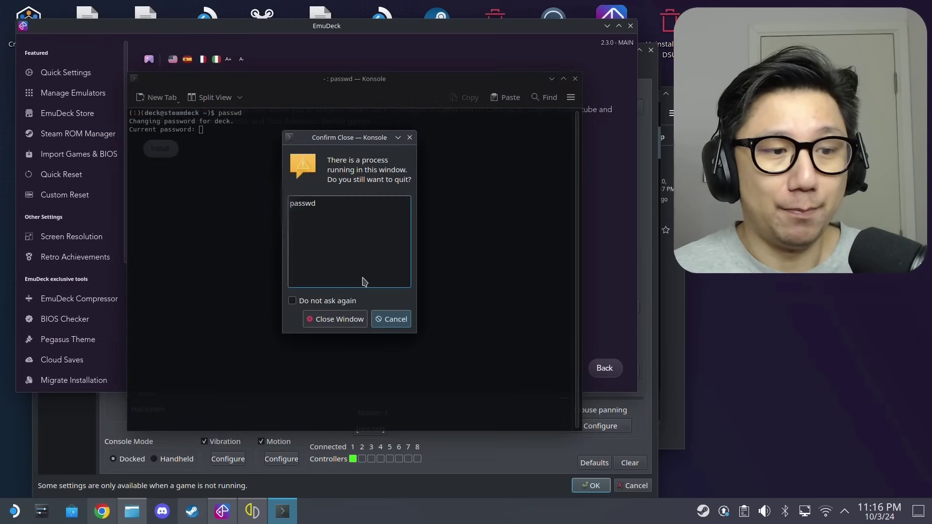
click(347, 325)
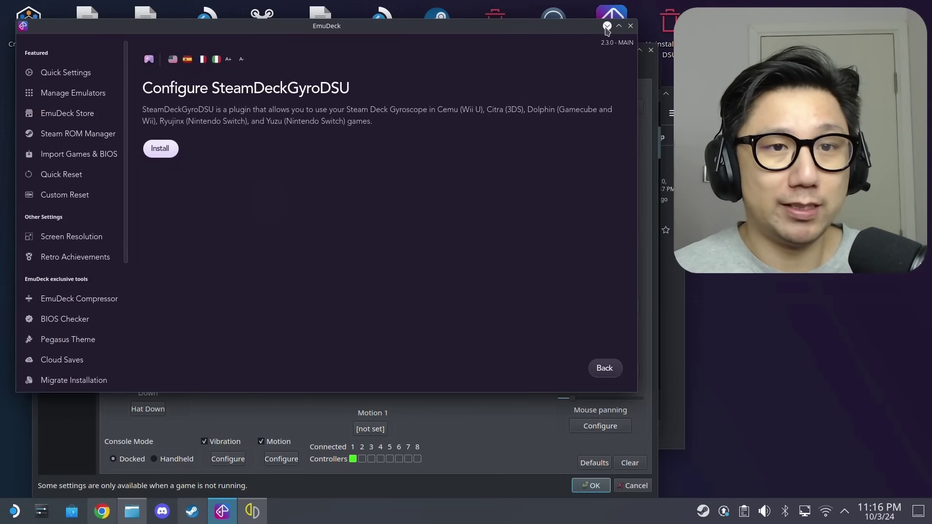
Return to yuzu's control configuration, test the motion server 127.0.0.1 on port 26760, and accept the Motion / Touch settings
click(607, 27)
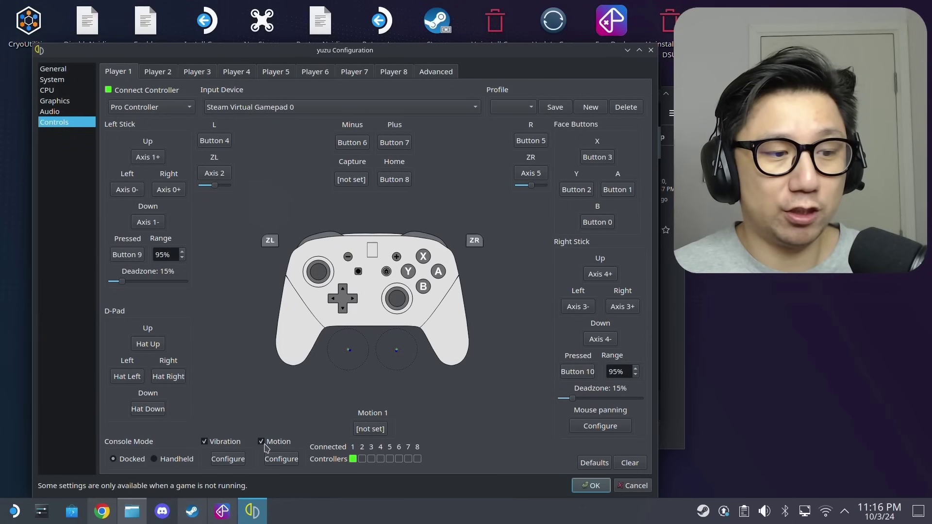
click(281, 459)
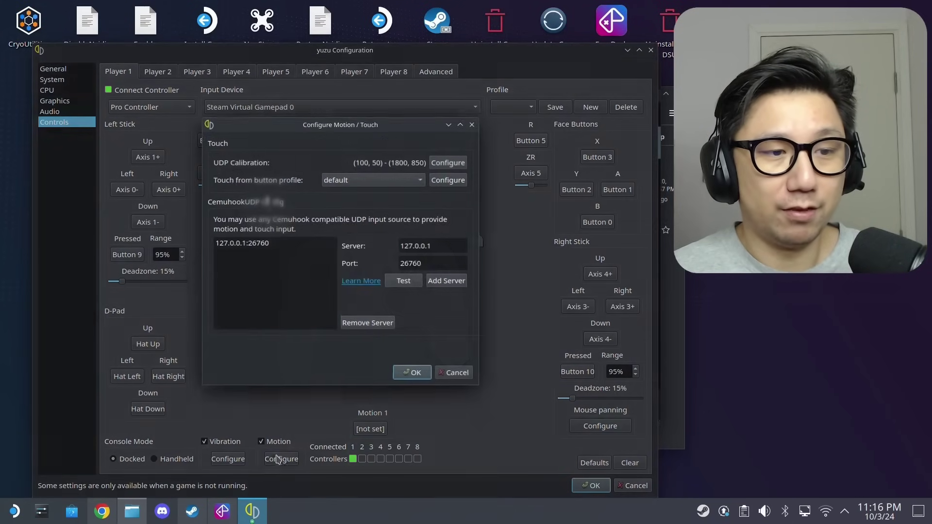
click(400, 283)
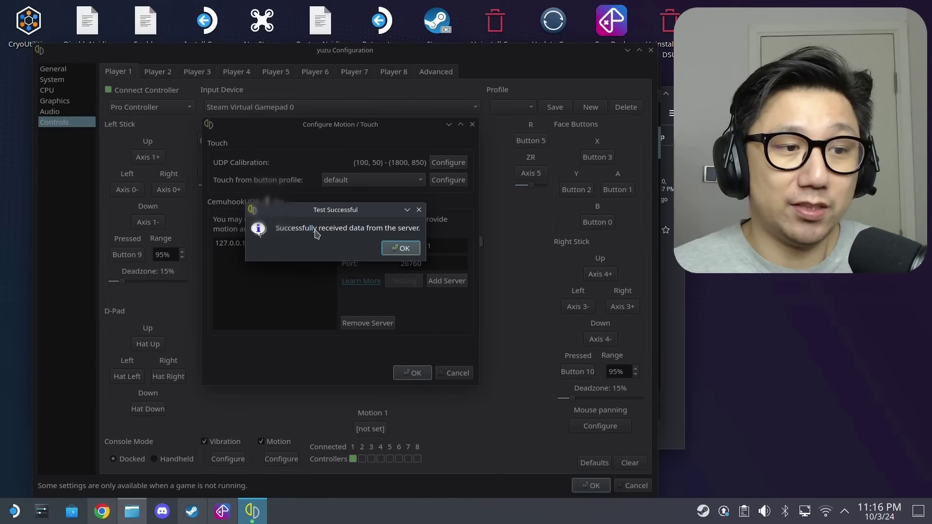
click(407, 247)
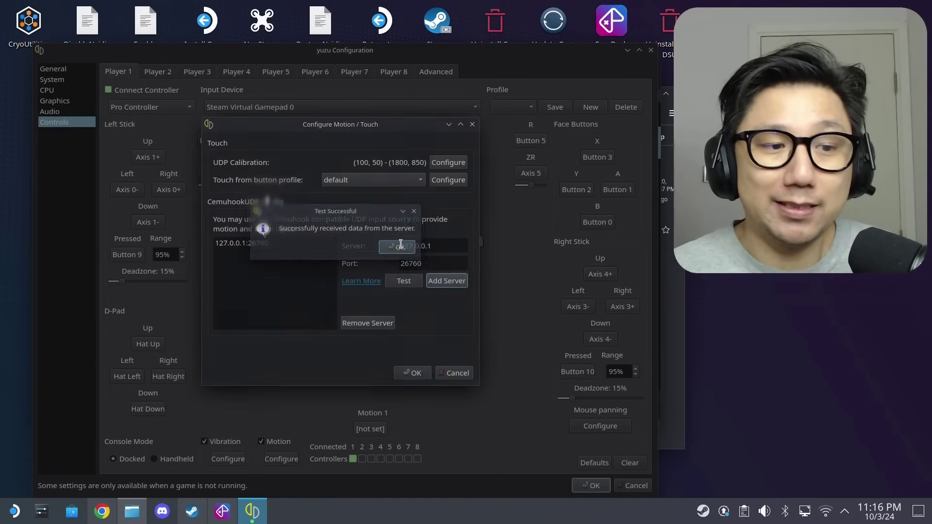
click(413, 372)
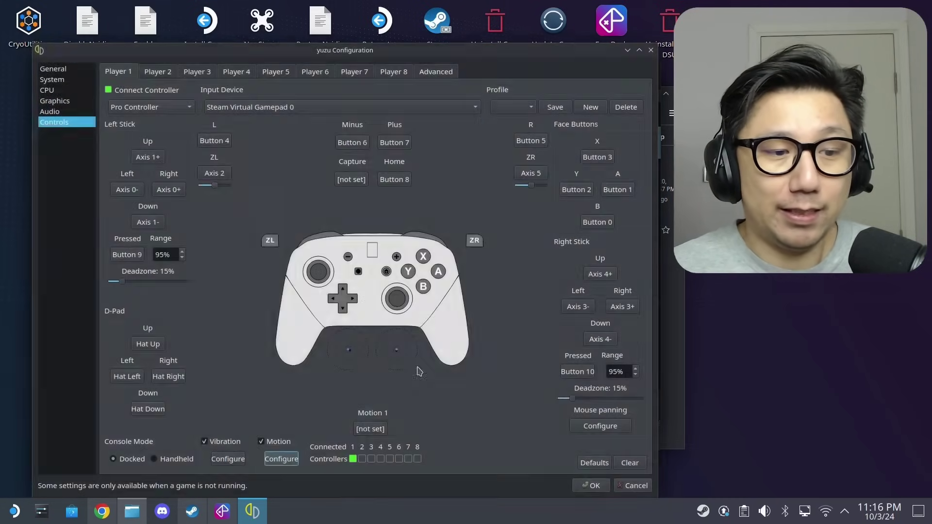
Map Motion 1 to the Steam Deck's gyroscope, save yuzu's configuration, and close the stray Discord window
click(370, 430)
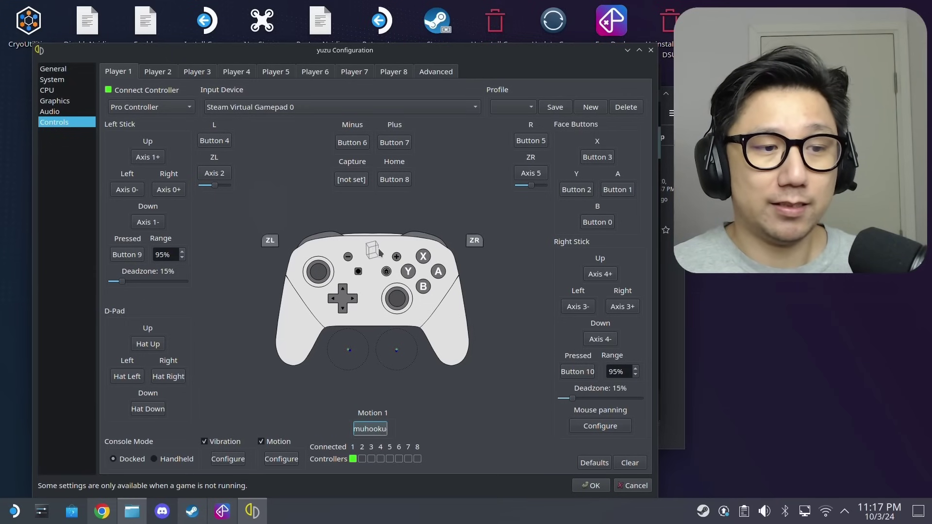
click(189, 513)
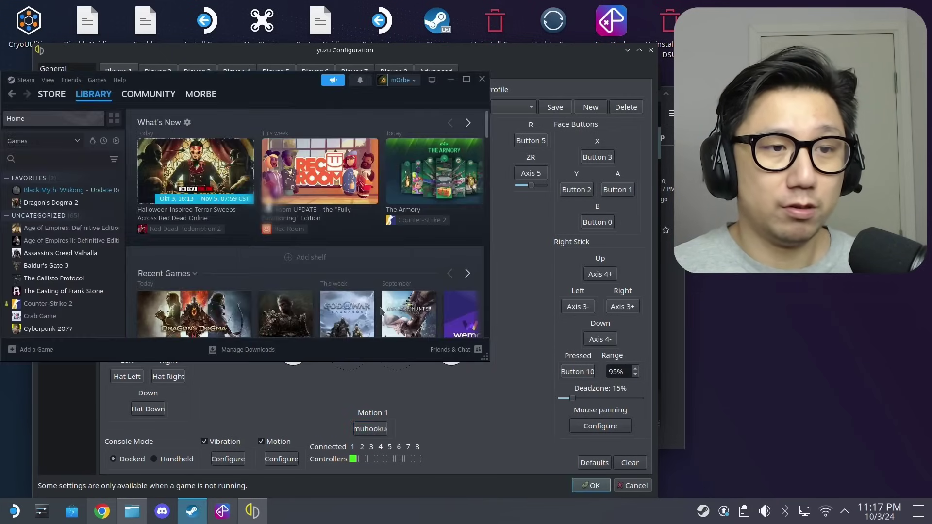
click(451, 79)
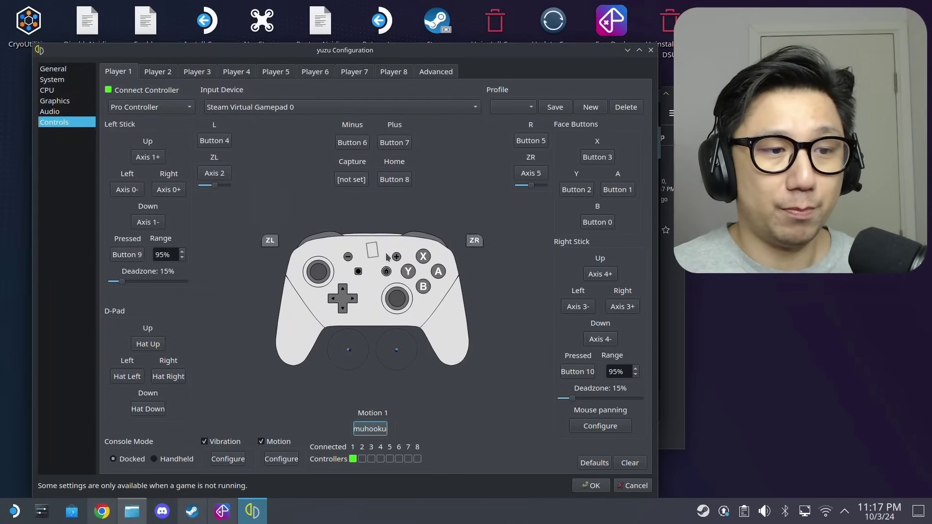
mouse_move(188, 515)
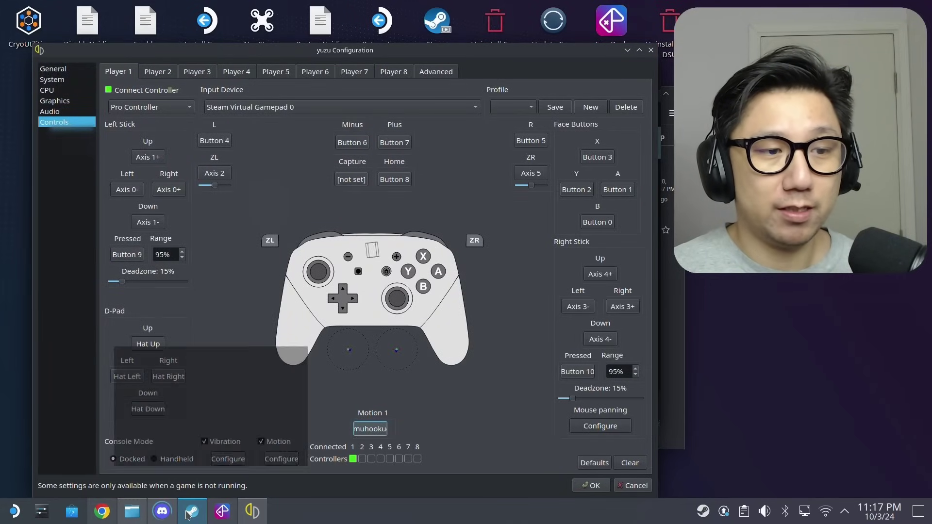
click(591, 485)
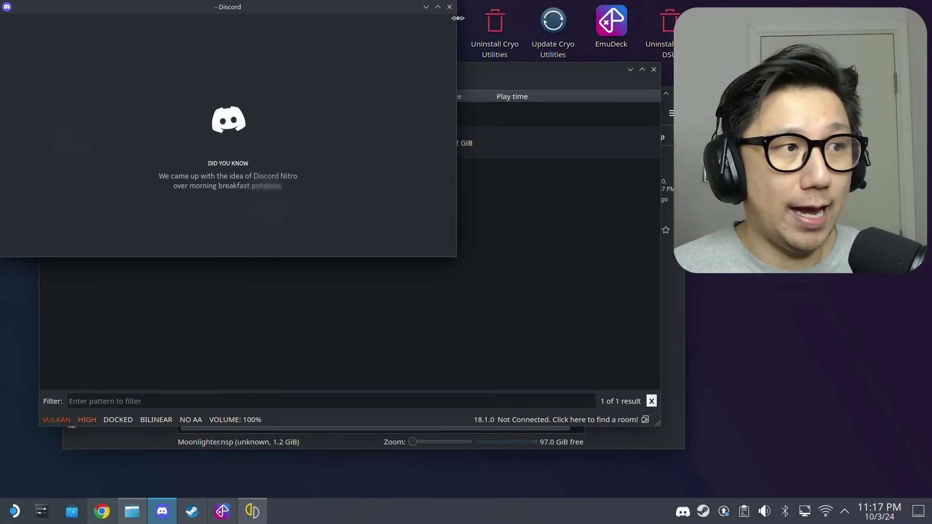
click(452, 7)
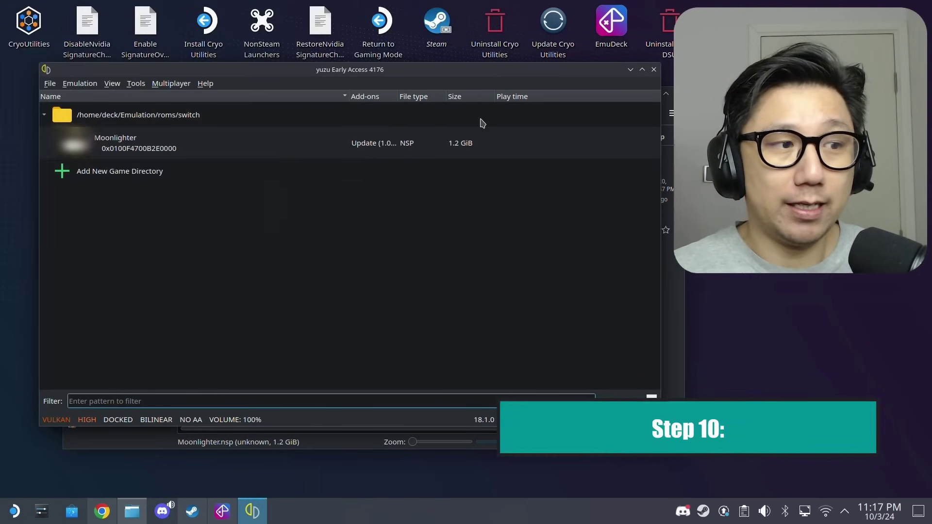
Select Moonlighter in yuzu's game list, and open the Steam library
click(443, 135)
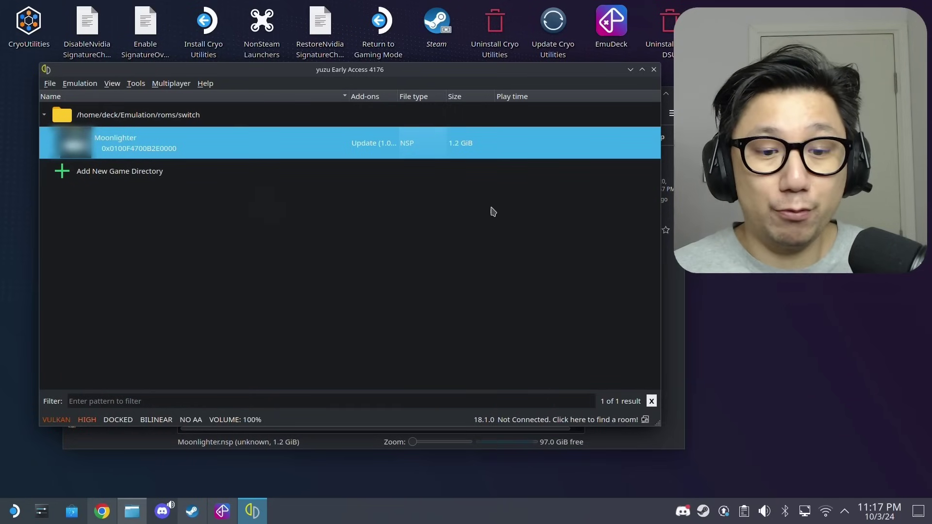
right_click(702, 511)
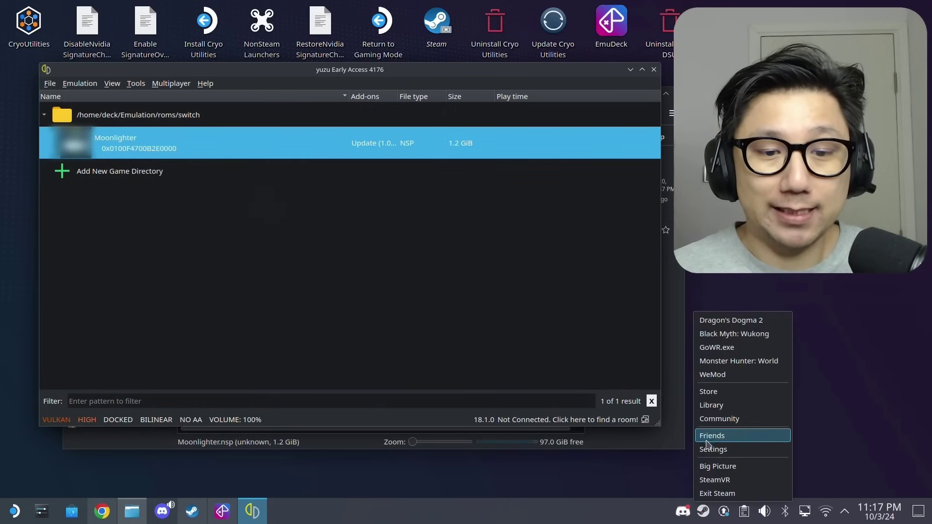
click(709, 407)
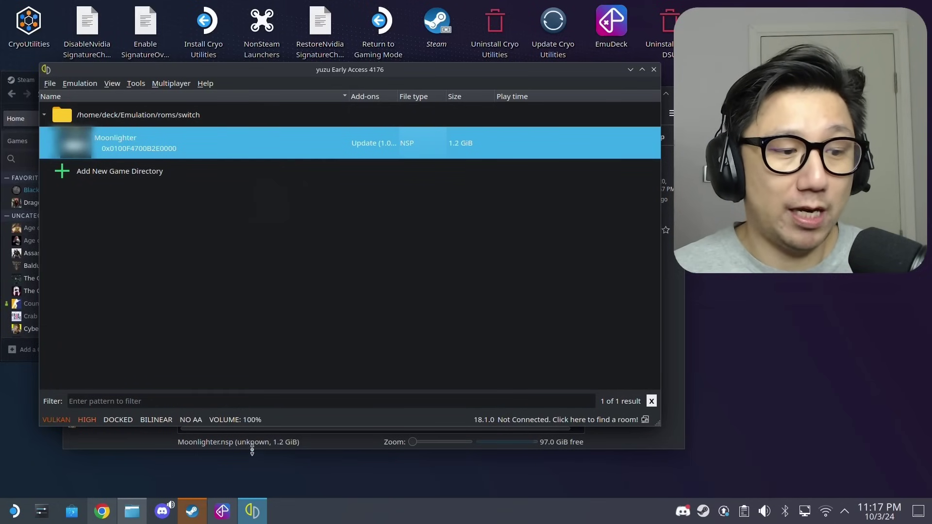
Look through the game list in the Steam library
click(193, 511)
scroll(51, 272, down, 5)
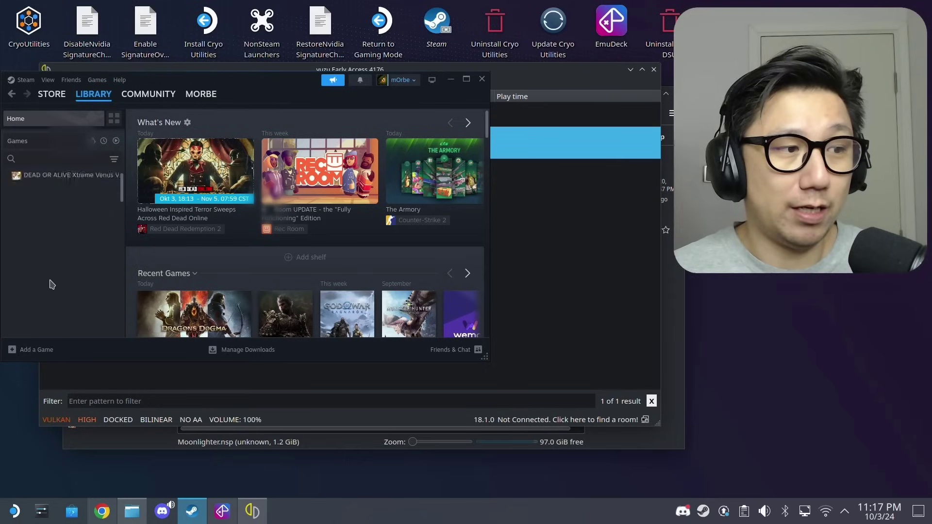
scroll(50, 285, down, 8)
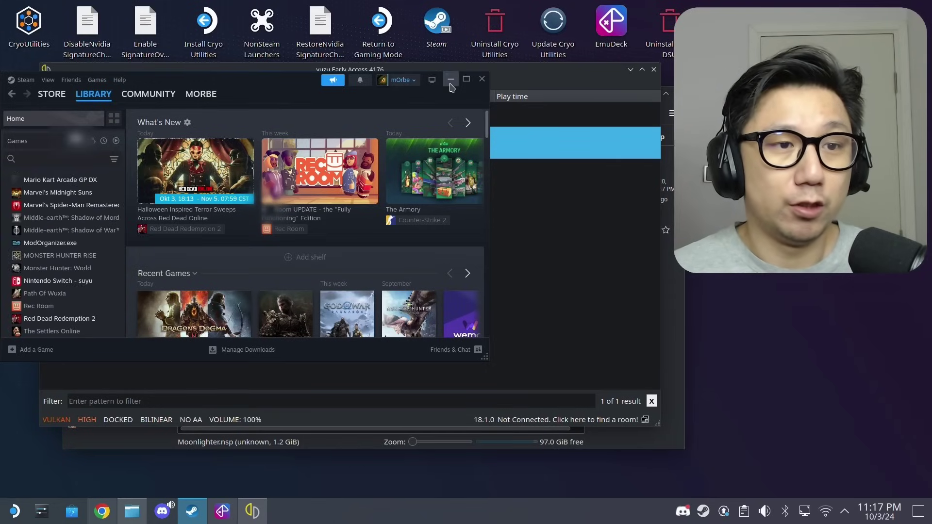
Minimise the Steam, yuzu and Dolphin windows, and launch Steam ROM Manager from EmuDeck
click(451, 80)
click(630, 69)
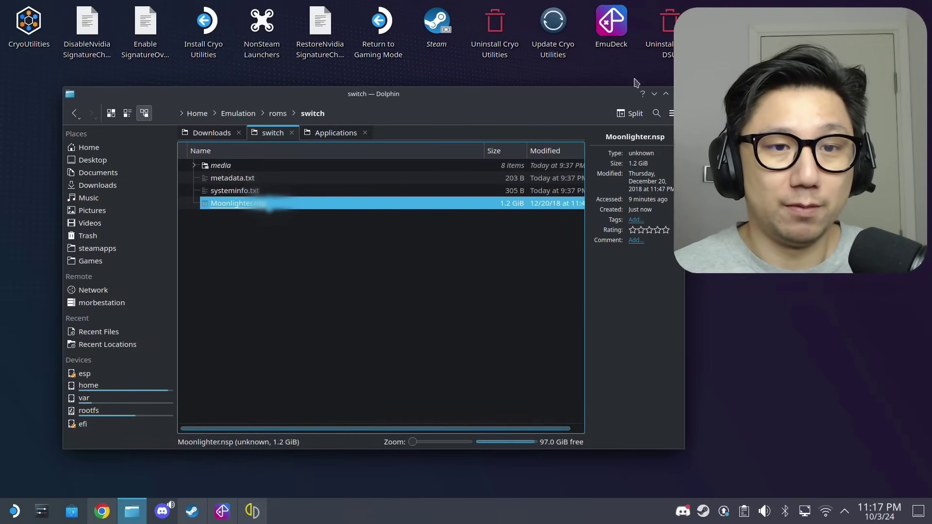
click(655, 94)
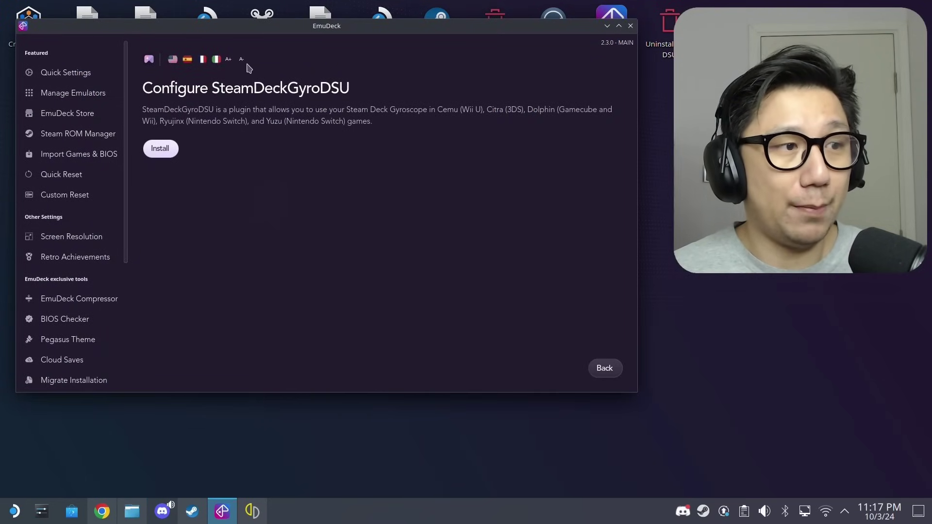
click(83, 137)
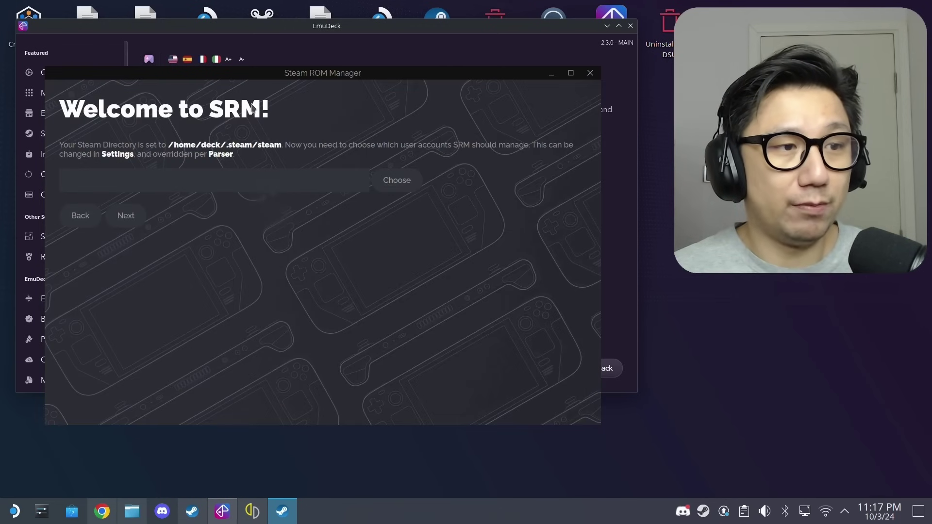
Choose the Steam account that Steam ROM Manager should manage, save it, and continue to the Parsers page
click(396, 180)
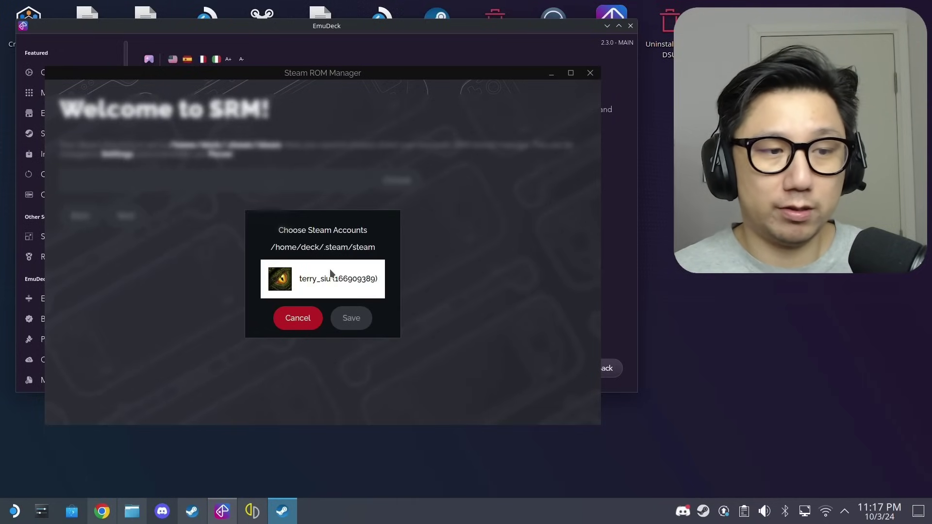
click(351, 317)
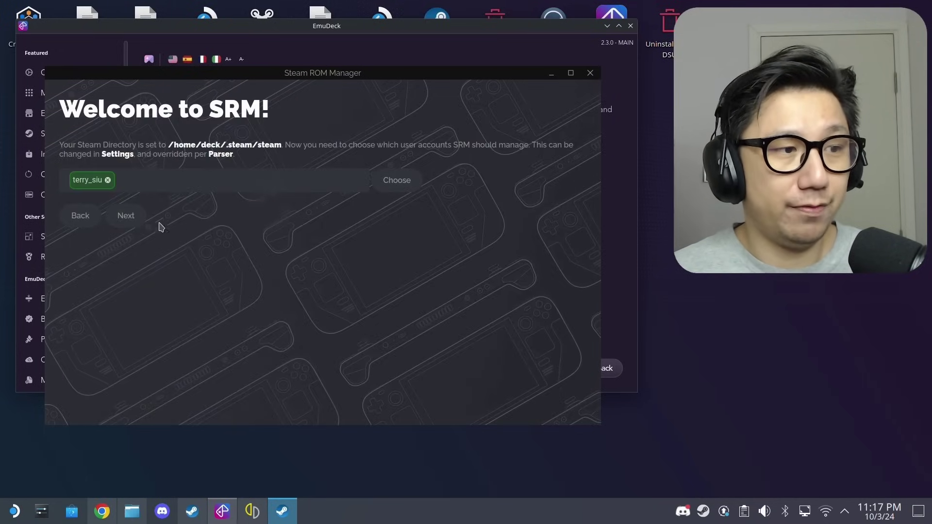
click(127, 216)
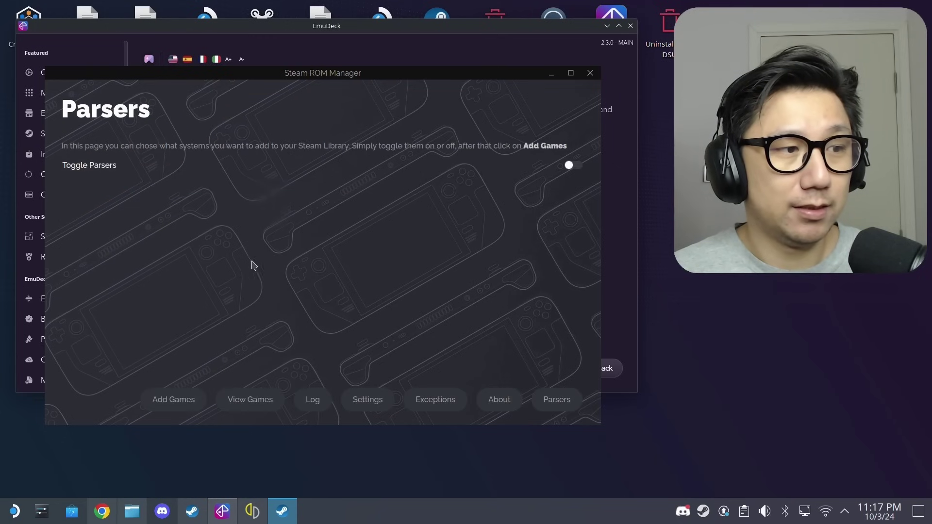
Browse the available parsers for the Nintendo Switch entries
click(572, 165)
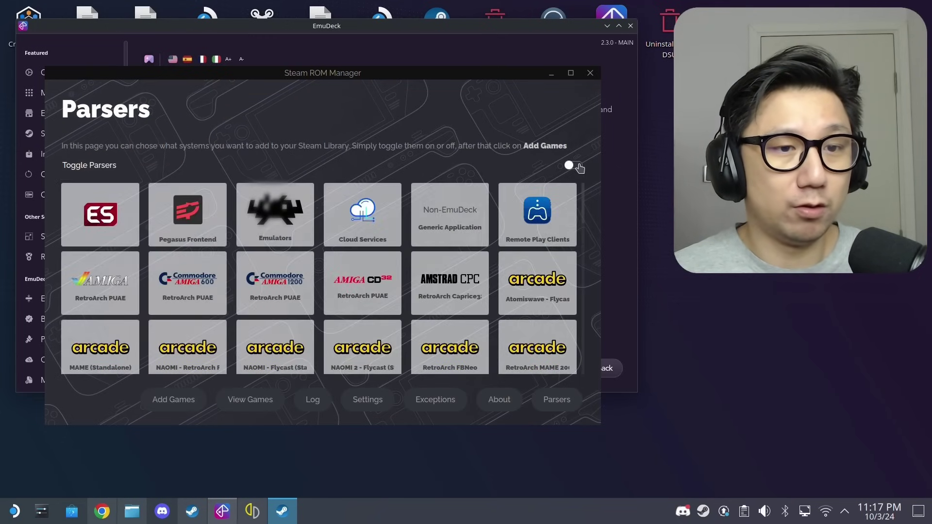
scroll(382, 283, down, 10)
scroll(381, 282, down, 5)
scroll(382, 283, up, 3)
click(545, 167)
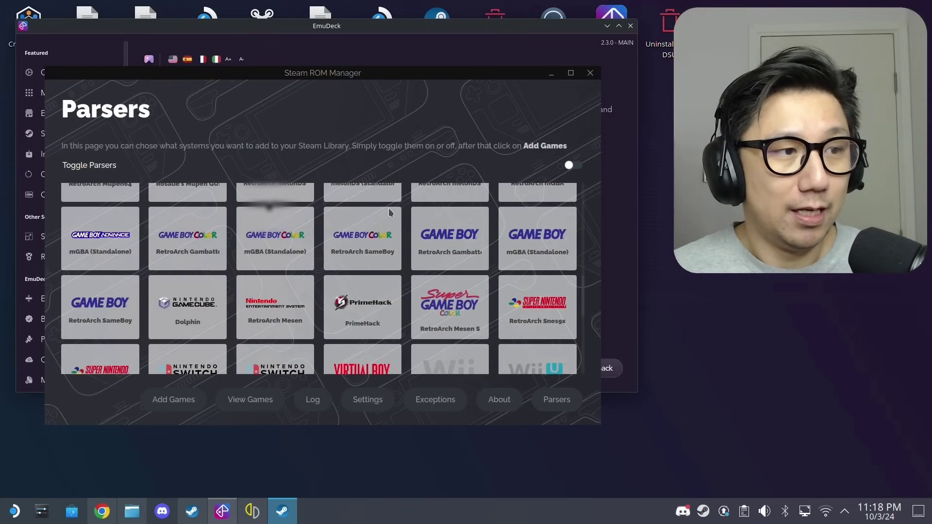
Change the Steam ROM Manager theme to Classic in its general settings
click(358, 407)
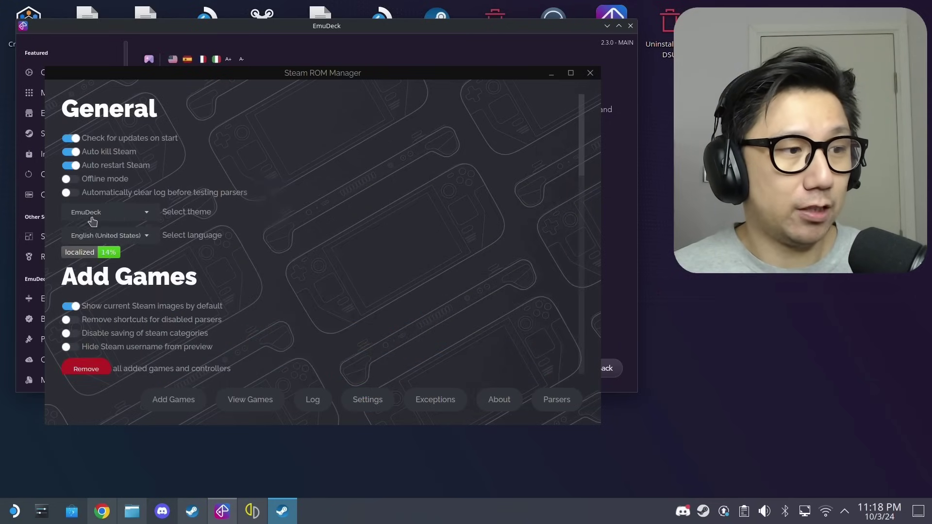
click(145, 218)
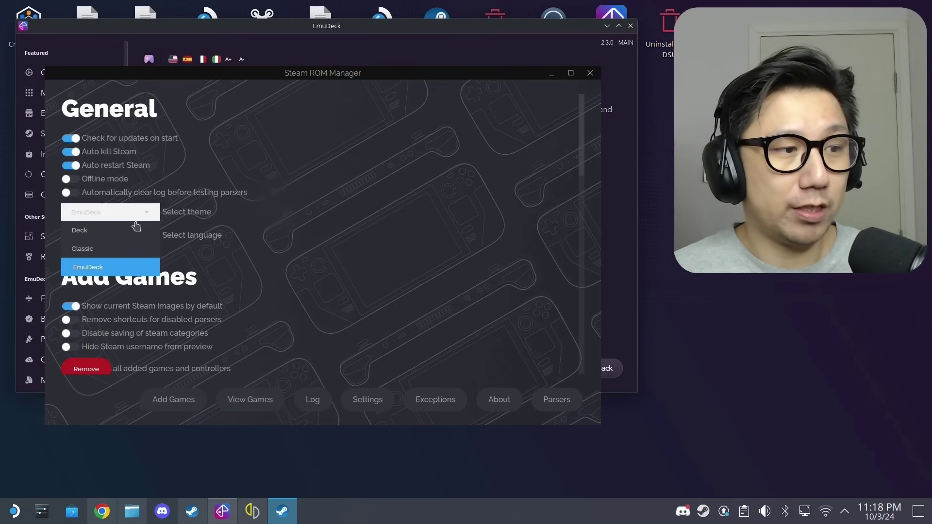
click(114, 248)
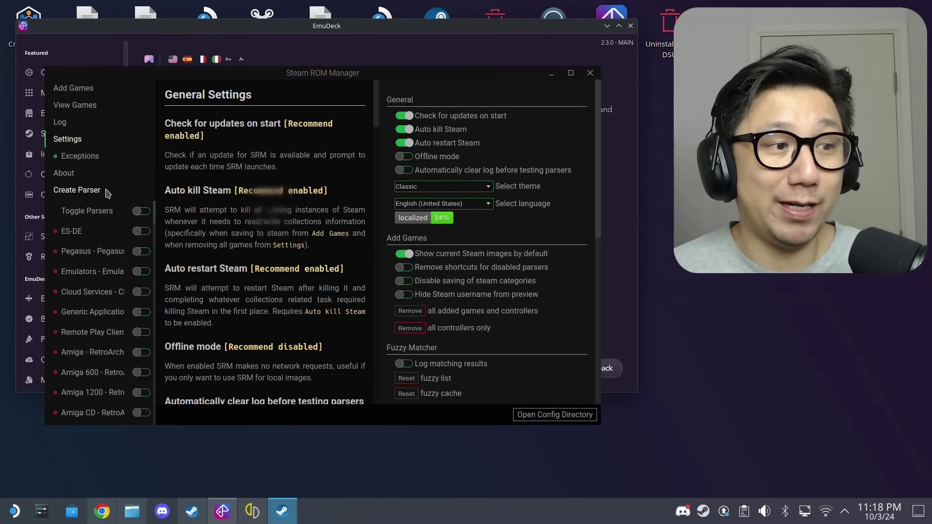
Find the existing Nintendo Switch - Yuzu parser, enable it to view its configuration, and disable it again
scroll(104, 272, down, 15)
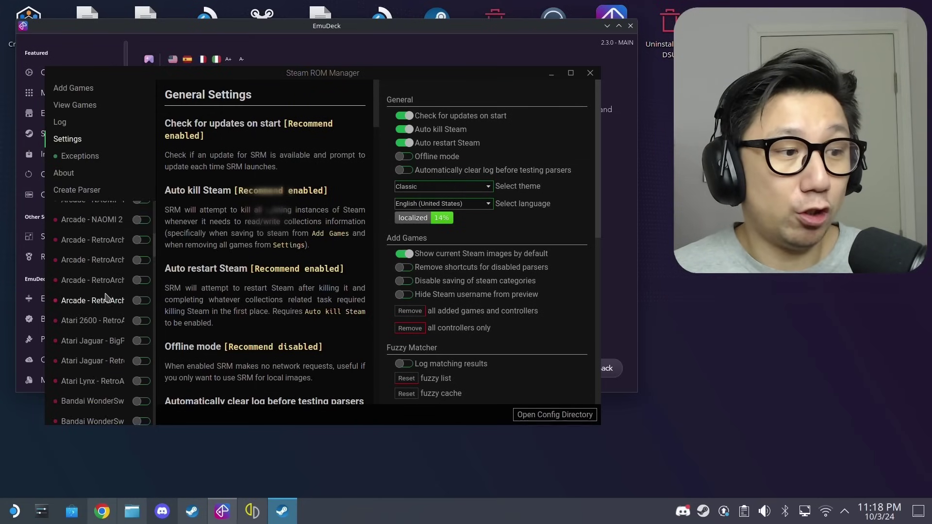
scroll(100, 321, down, 10)
scroll(101, 330, down, 3)
scroll(100, 301, up, 6)
scroll(102, 262, up, 3)
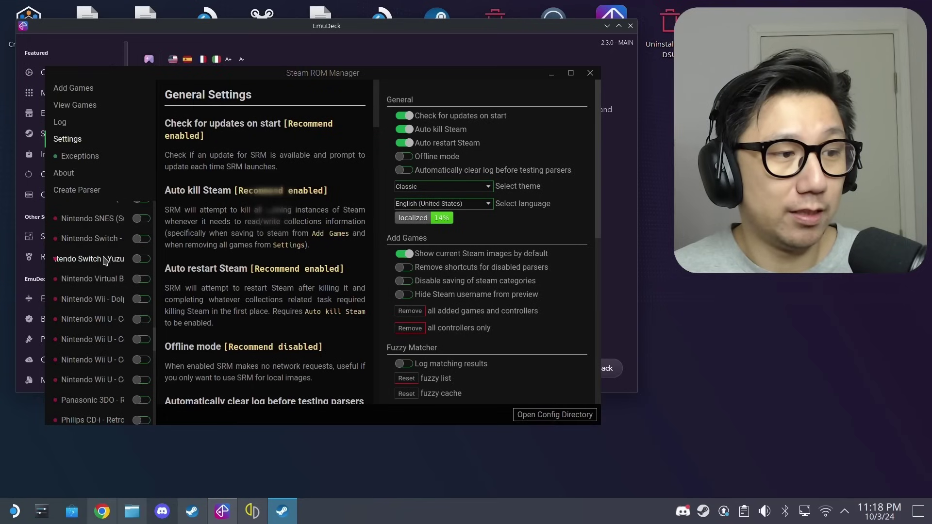
click(138, 261)
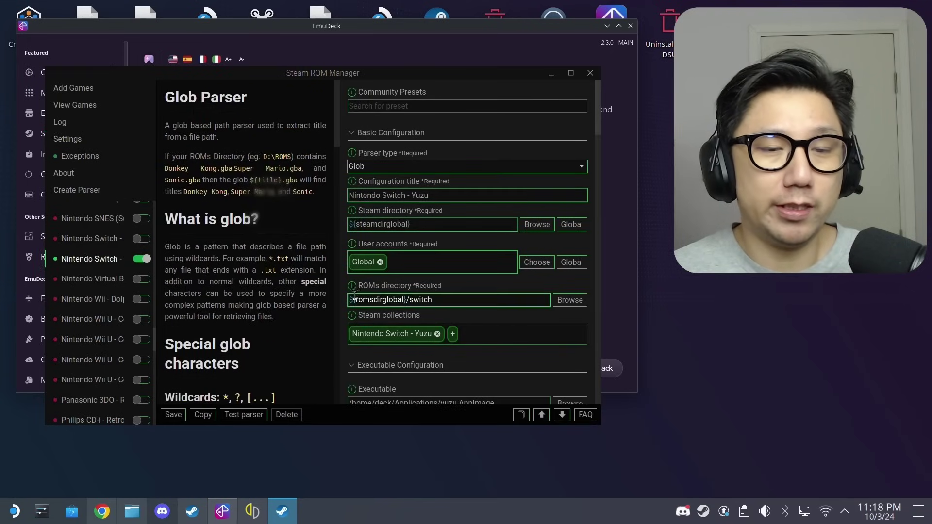
click(147, 261)
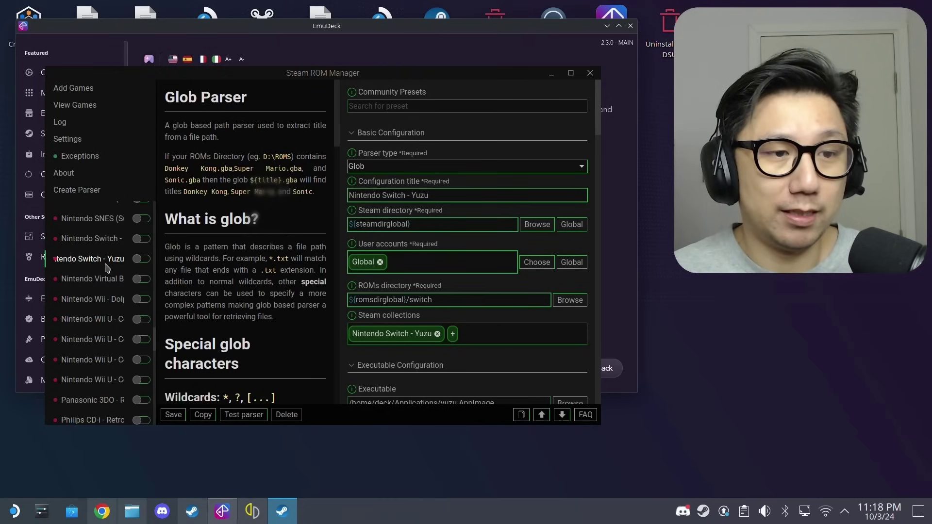
Create a new parser from the Nintendo Switch - Yuzu community preset
click(83, 191)
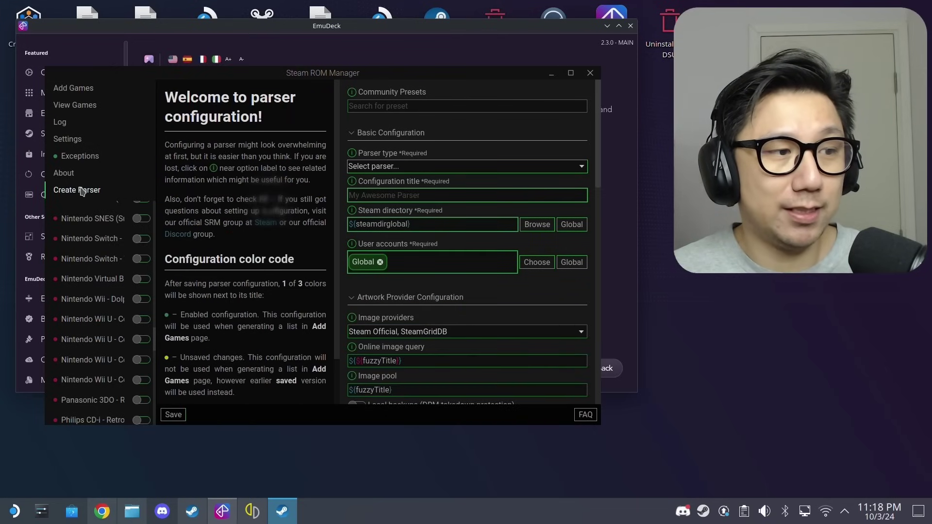
click(394, 107)
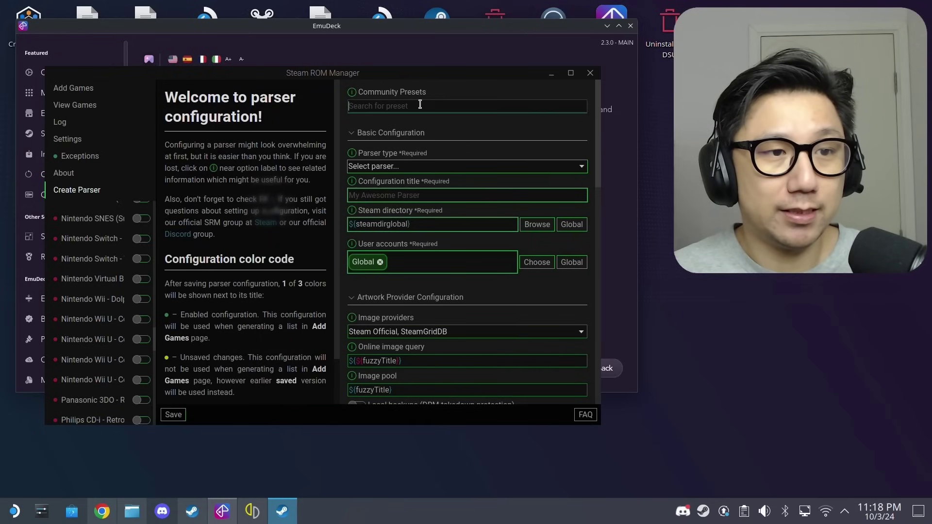
click(352, 93)
click(392, 106)
click(416, 105)
click(416, 106)
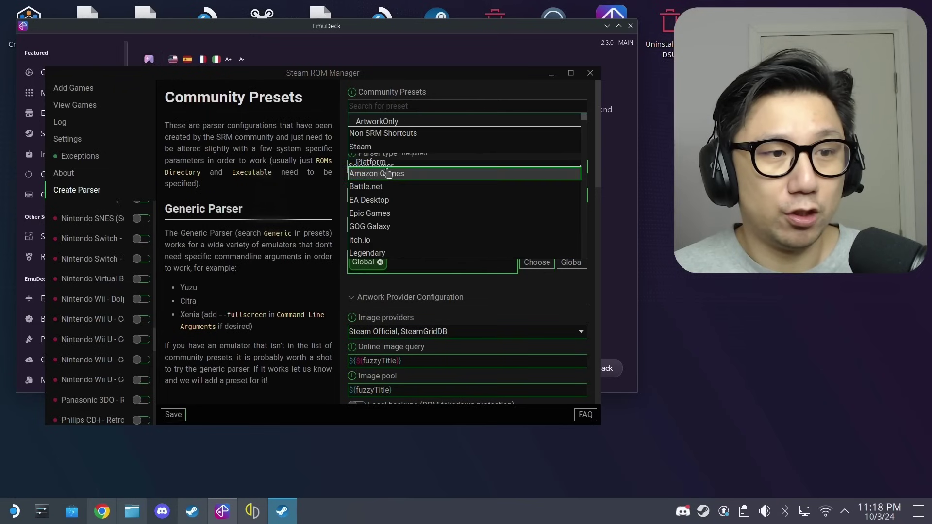
scroll(412, 189, down, 6)
scroll(411, 196, down, 15)
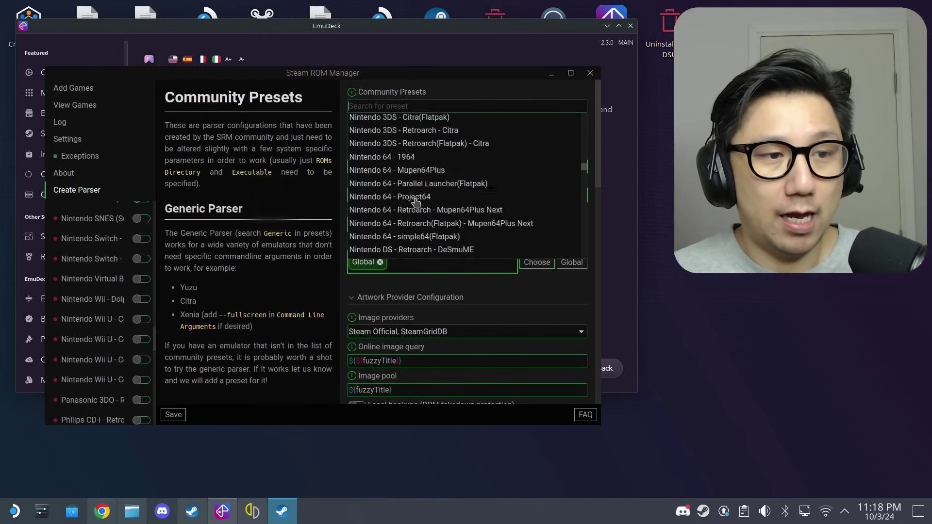
scroll(417, 206, down, 12)
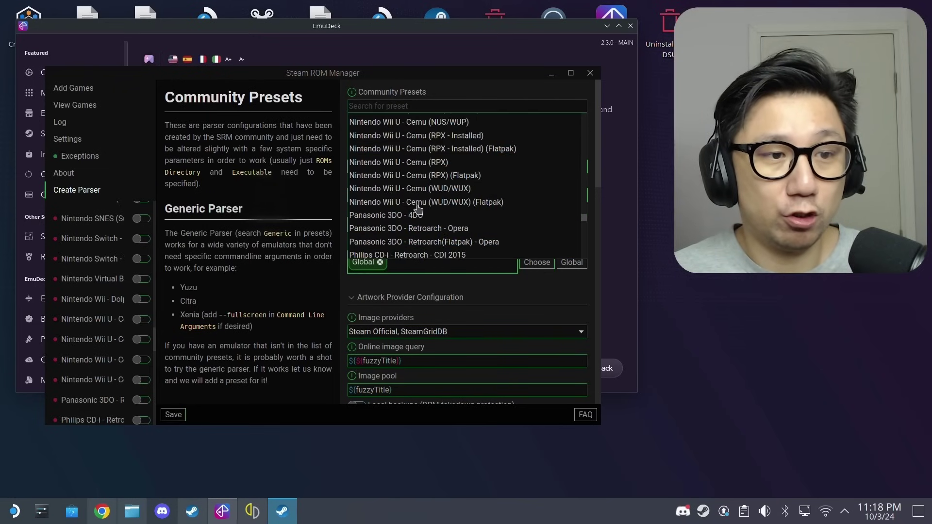
scroll(418, 209, up, 3)
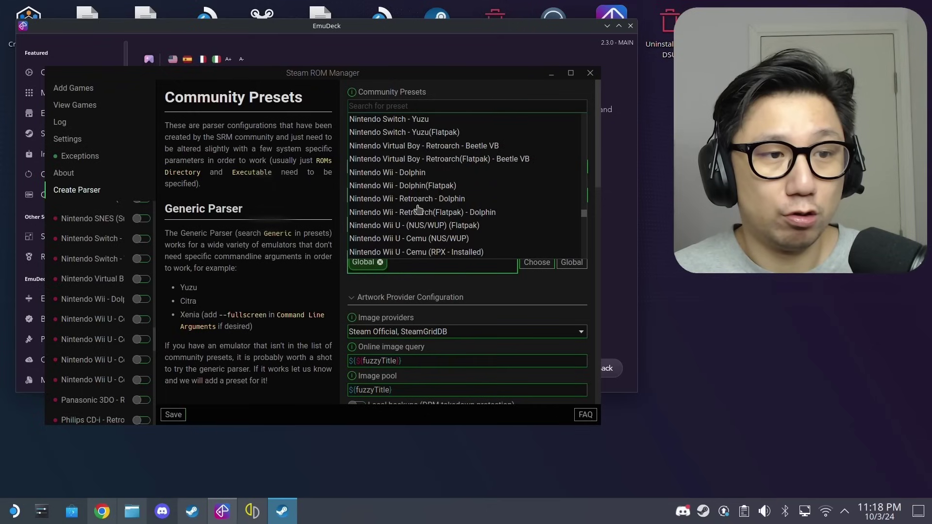
click(427, 119)
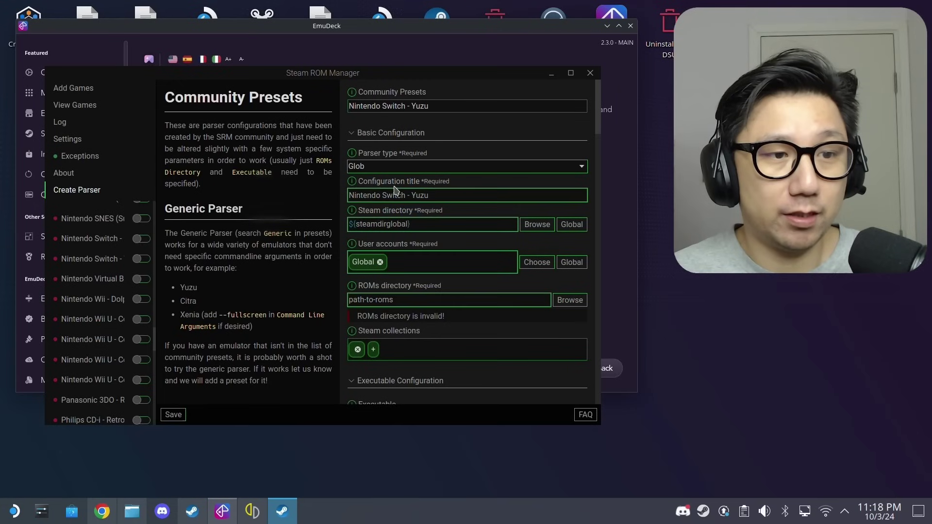
drag(439, 197, 341, 200)
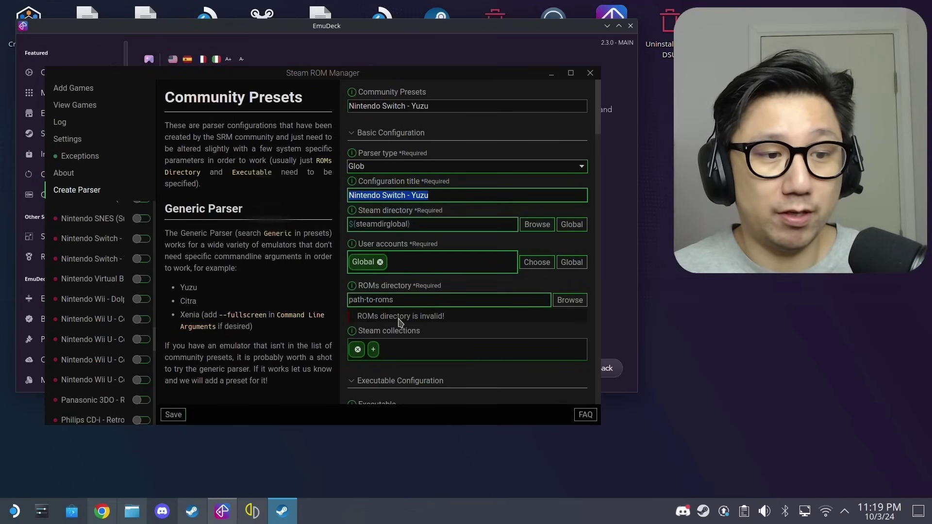
Set the new parser's ROMs directory to /home/deck/Emulation/roms/switch
click(570, 300)
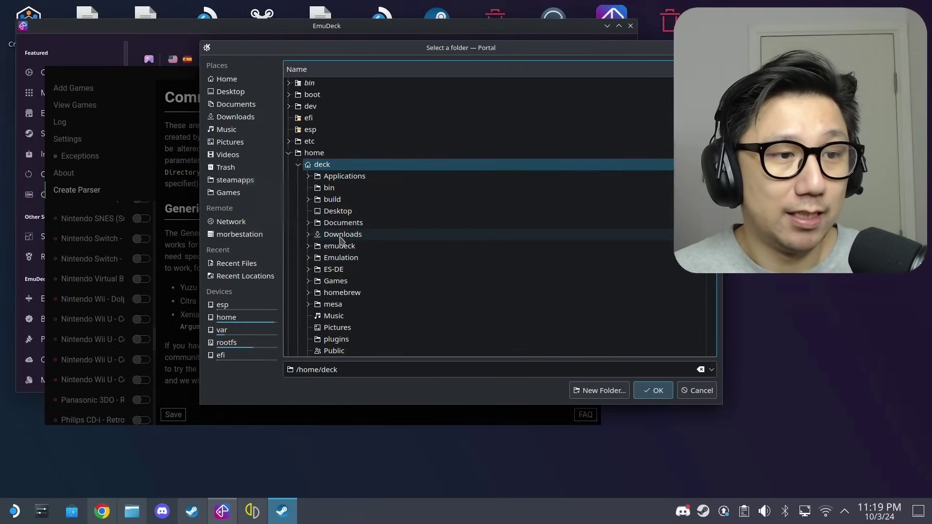
click(338, 260)
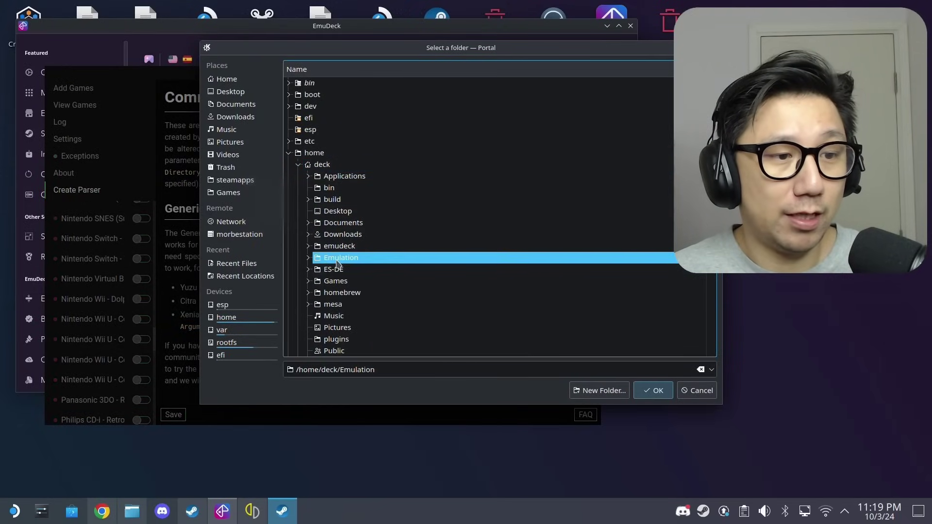
click(308, 258)
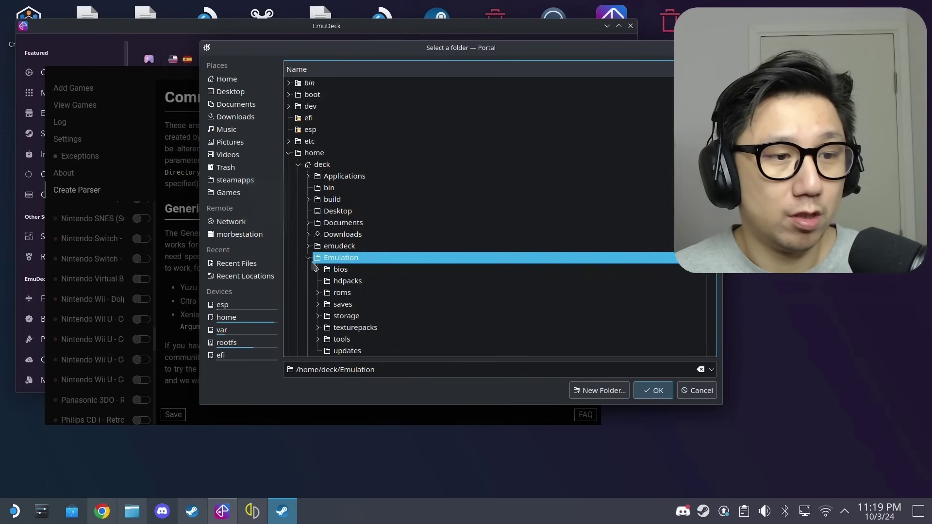
click(318, 293)
scroll(381, 294, down, 20)
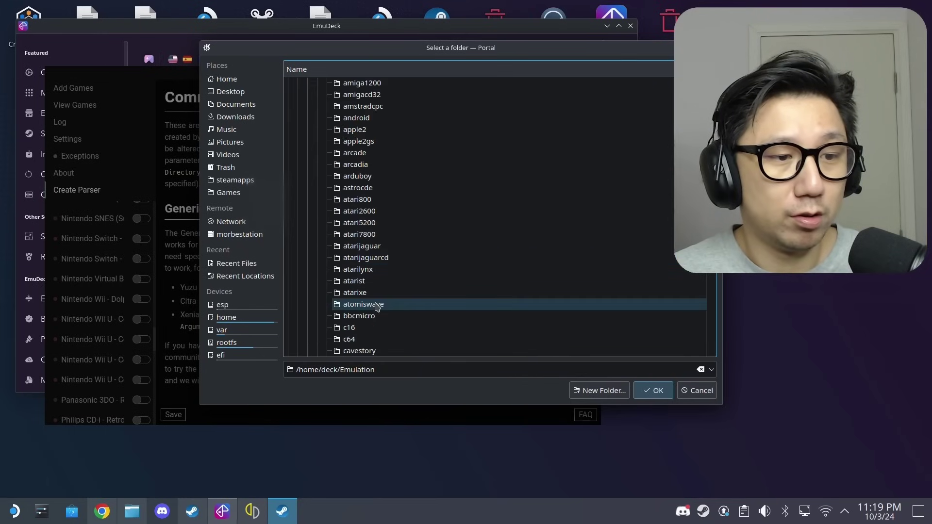
scroll(381, 295, down, 15)
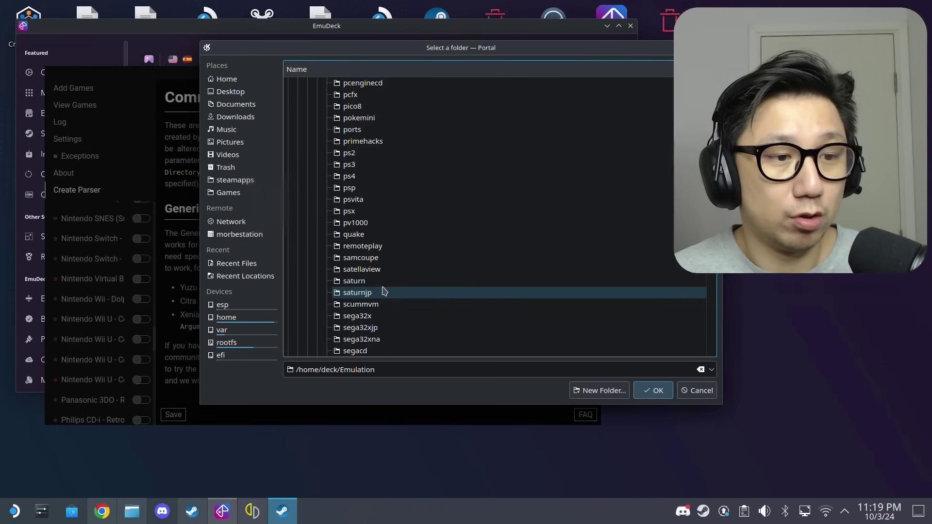
click(372, 303)
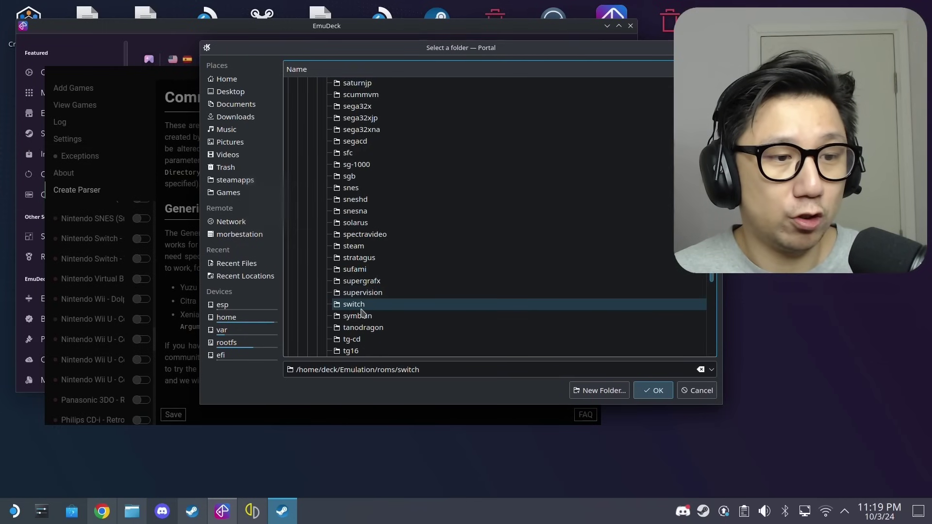
click(649, 391)
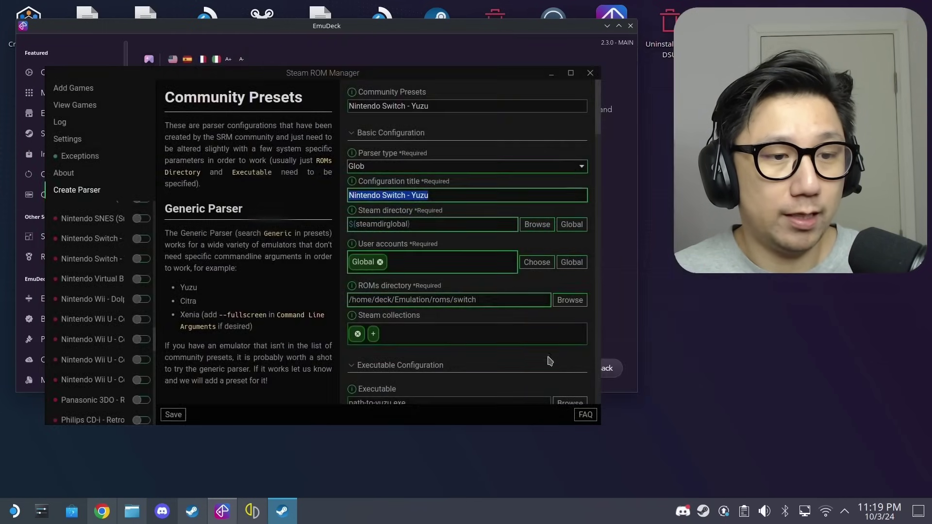
Replace the new parser's empty Steam collection entry with a collection named Switch - Yuzu
scroll(419, 252, down, 1)
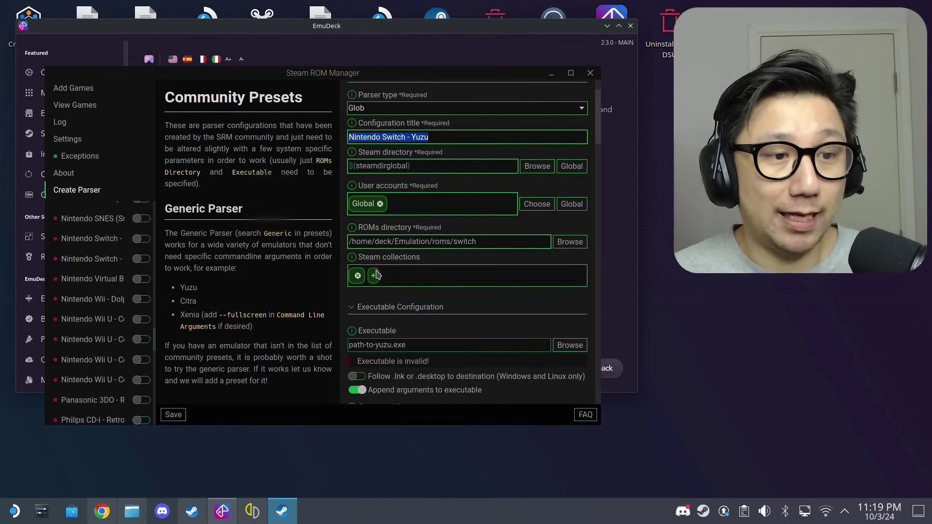
click(357, 276)
click(355, 276)
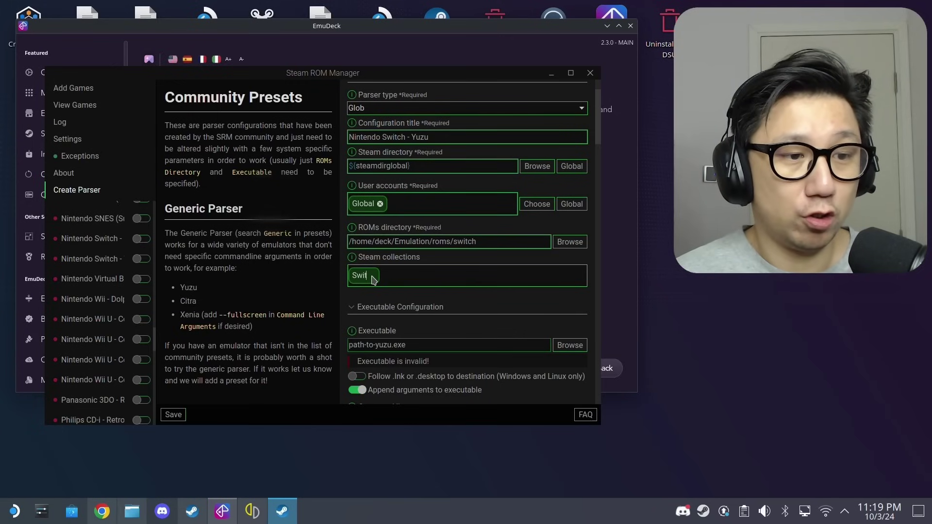
text(Switch )
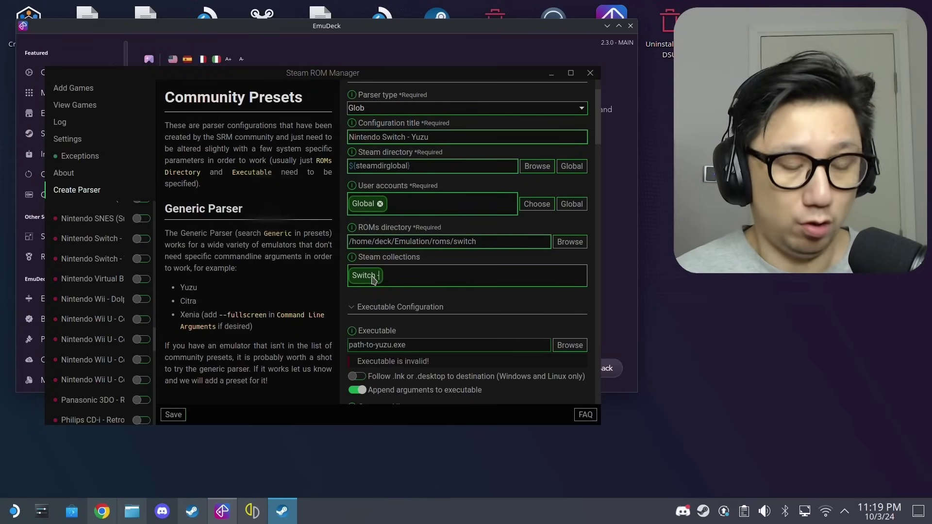
text(- Yuzu)
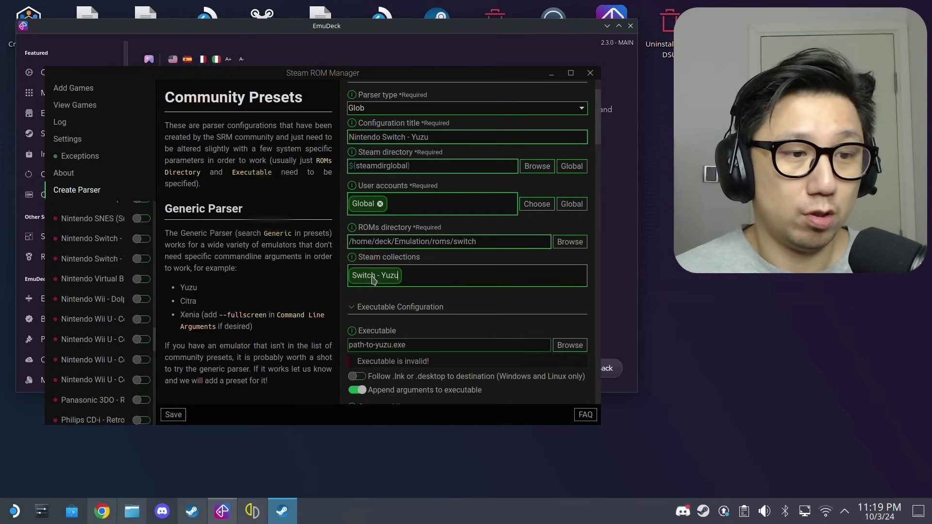
click(376, 261)
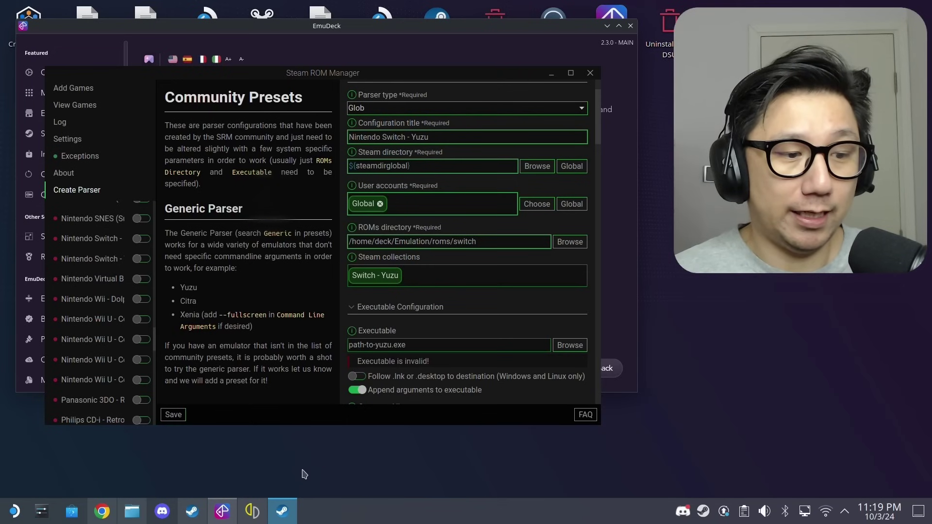
Switch to Steam and open its game library
click(283, 510)
click(282, 511)
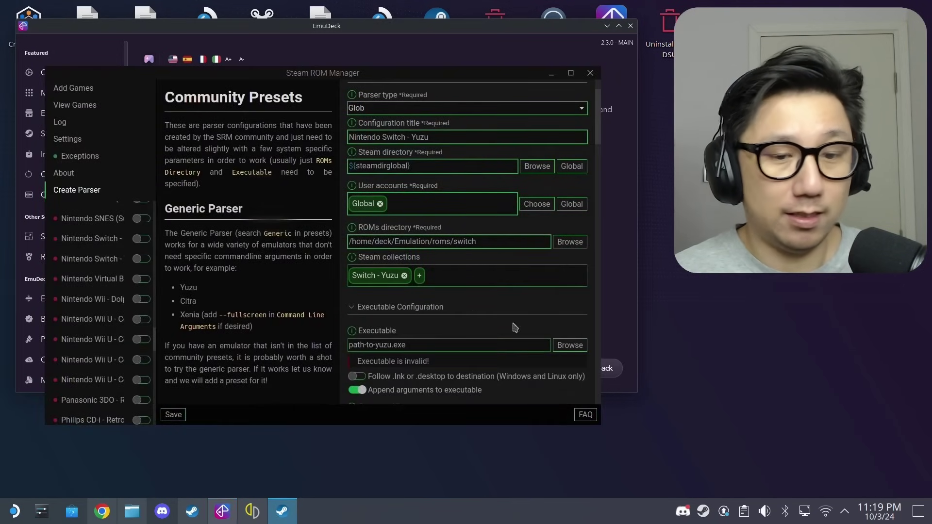
right_click(703, 511)
click(710, 406)
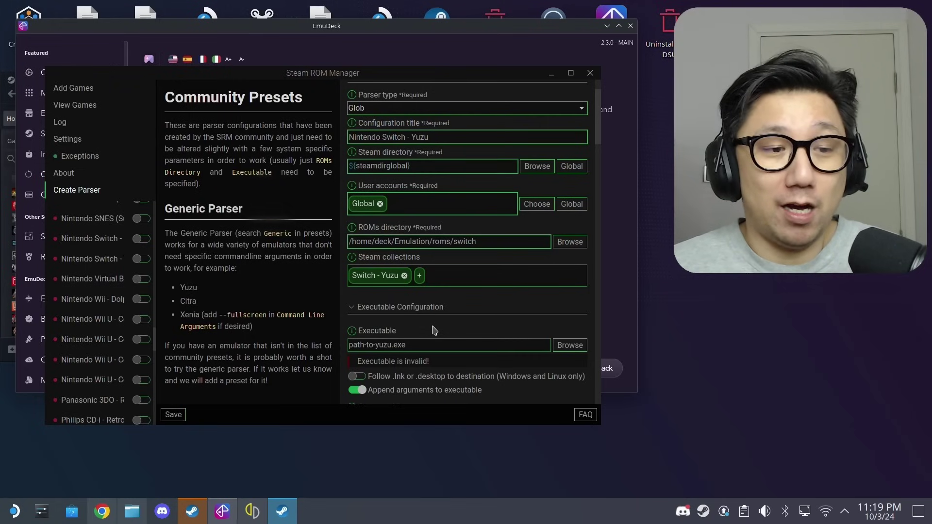
Set the parser's executable to yuzu.AppImage from the Applications folder in the home directory
scroll(433, 331, down, 2)
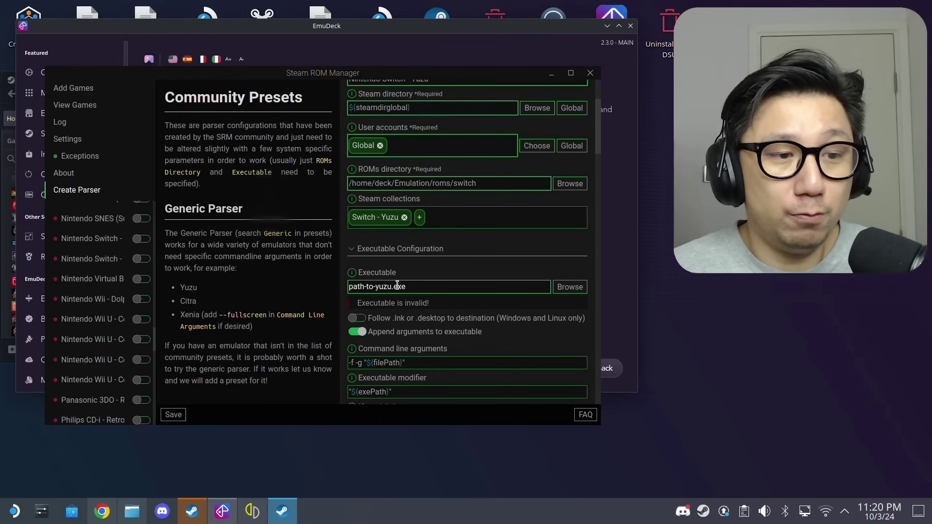
click(570, 287)
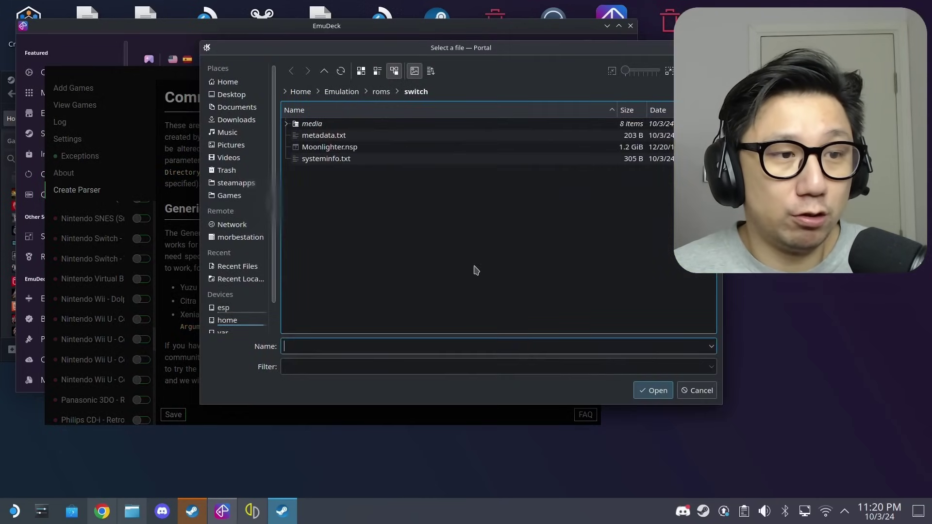
click(221, 84)
click(335, 126)
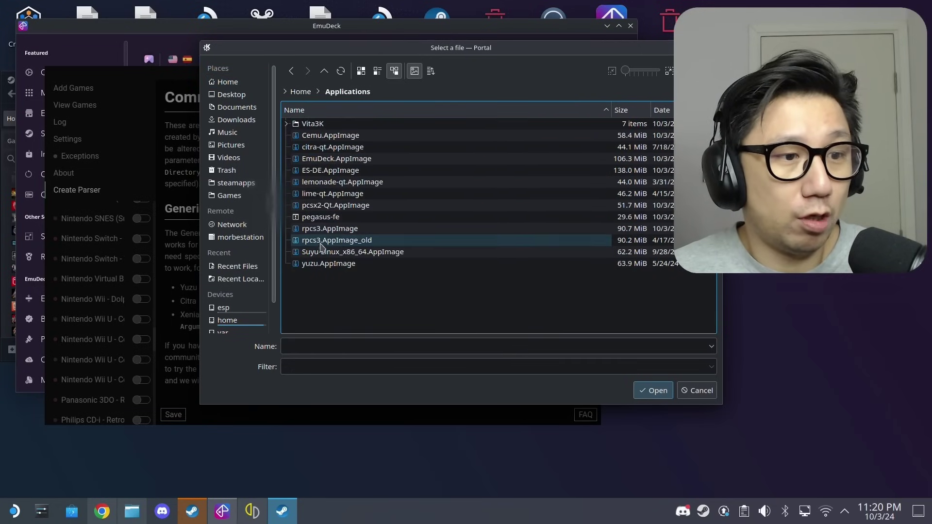
double_click(323, 264)
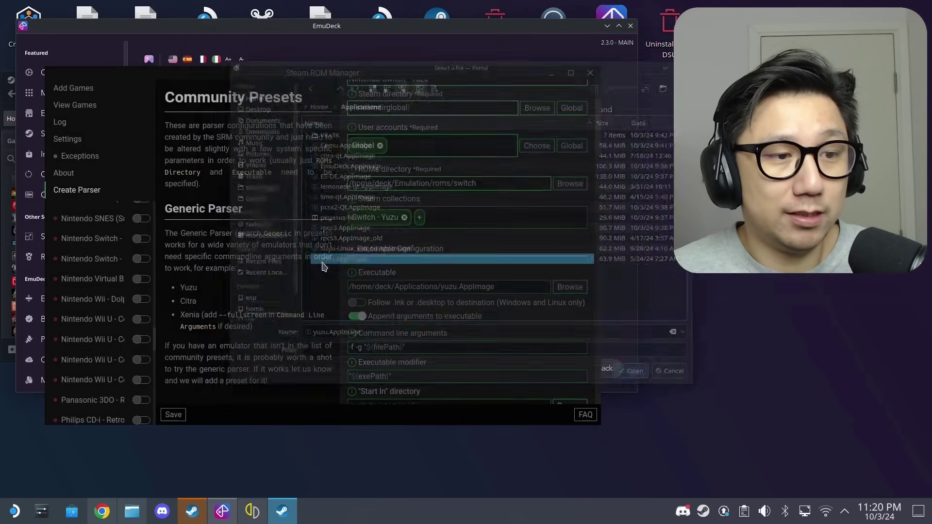
Leave the remaining parser options at their defaults and save the new Nintendo Switch - Yuzu parser
scroll(449, 316, down, 10)
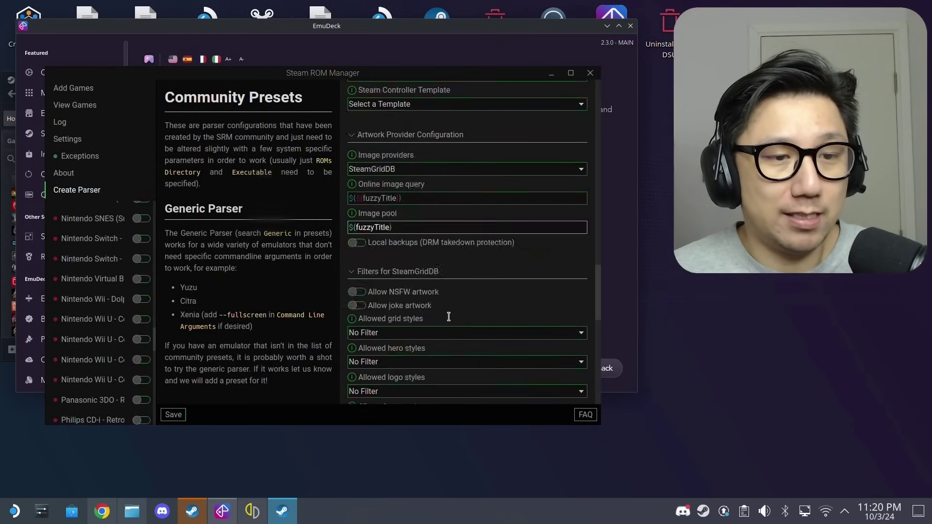
scroll(448, 316, down, 5)
click(173, 414)
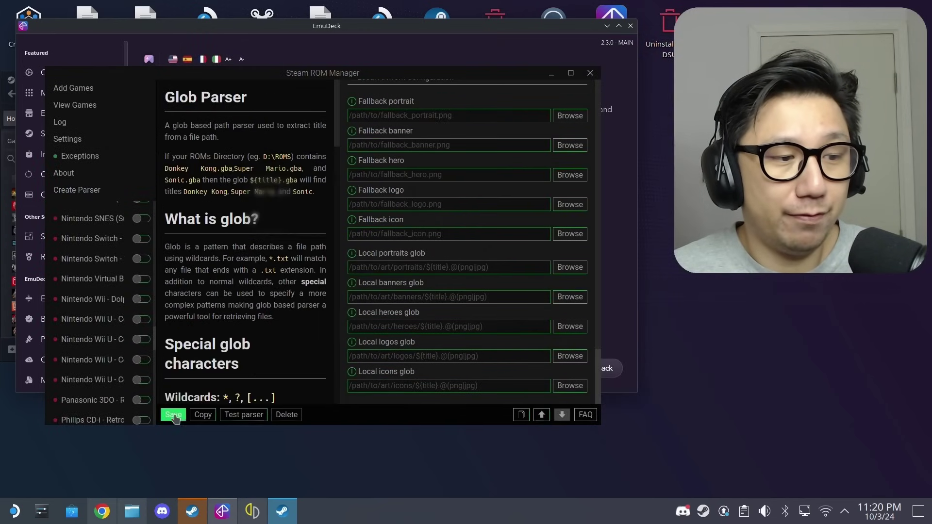
Parse the ROMs for games to add and save the parsed title to Steam
click(84, 90)
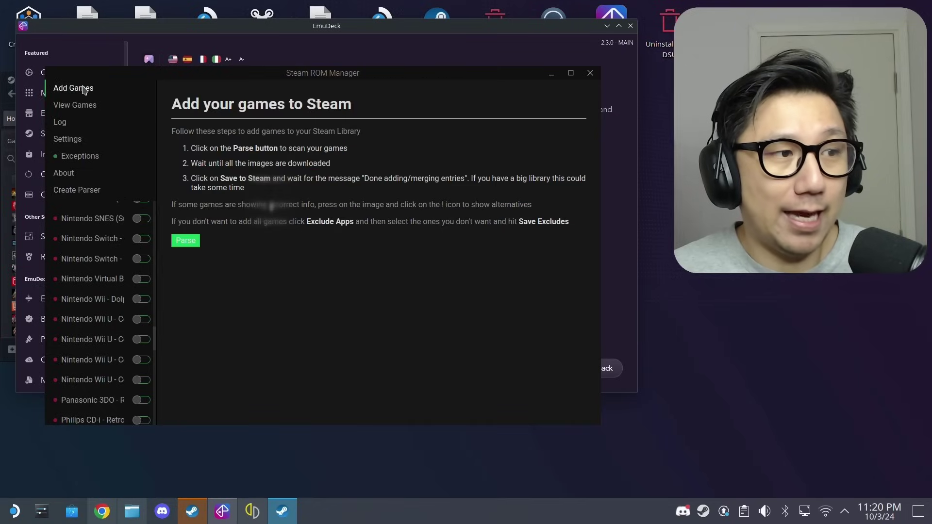
click(179, 241)
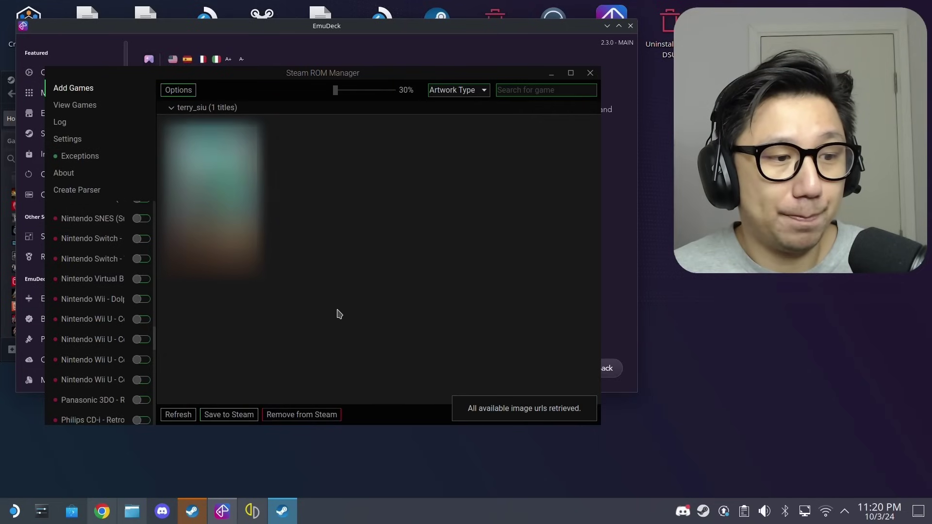
click(231, 414)
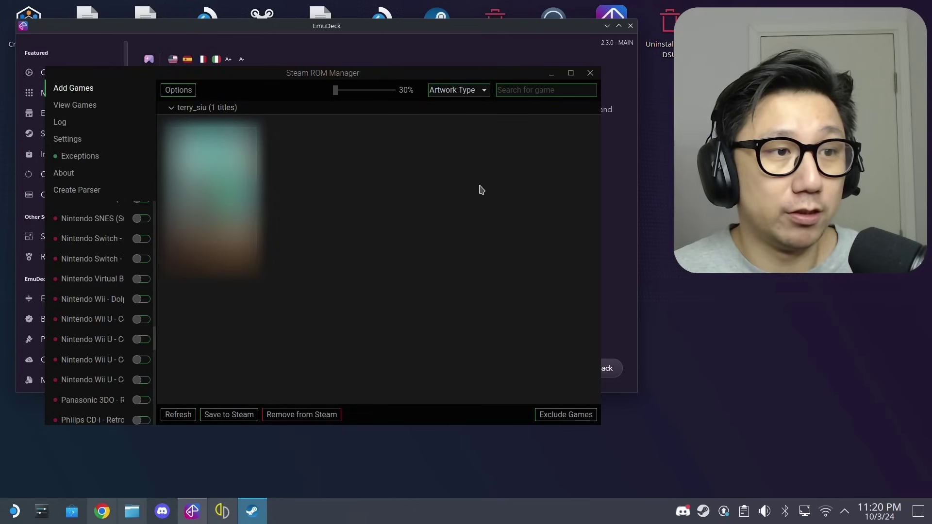
Close Steam ROM Manager and EmuDeck, and start Steam in Big Picture mode
click(591, 73)
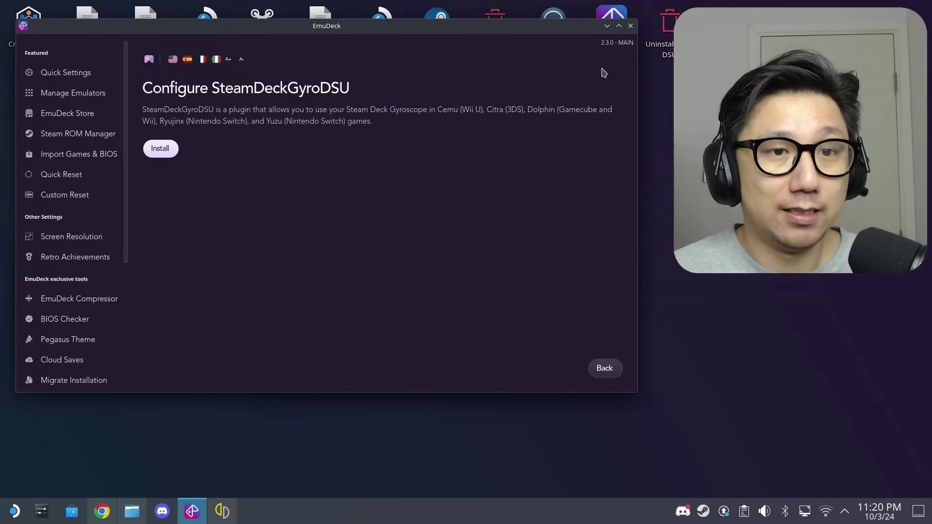
click(630, 26)
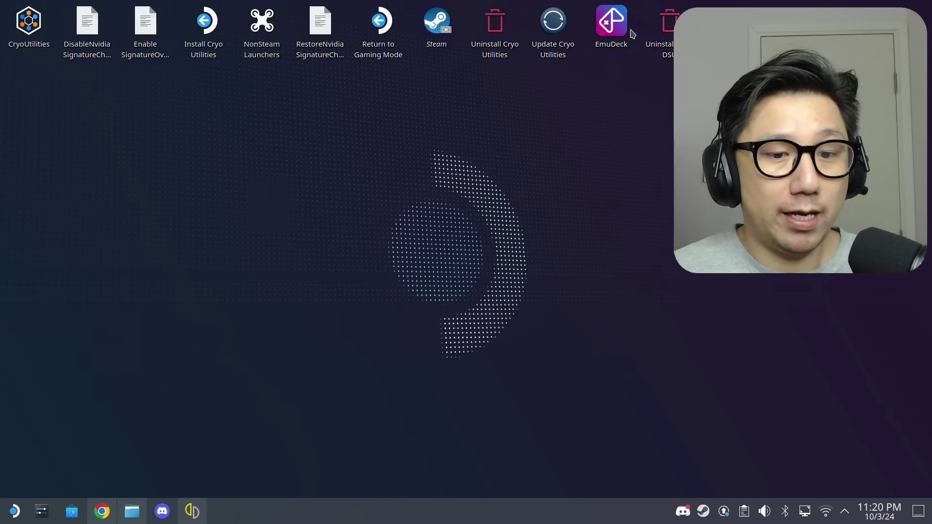
right_click(701, 509)
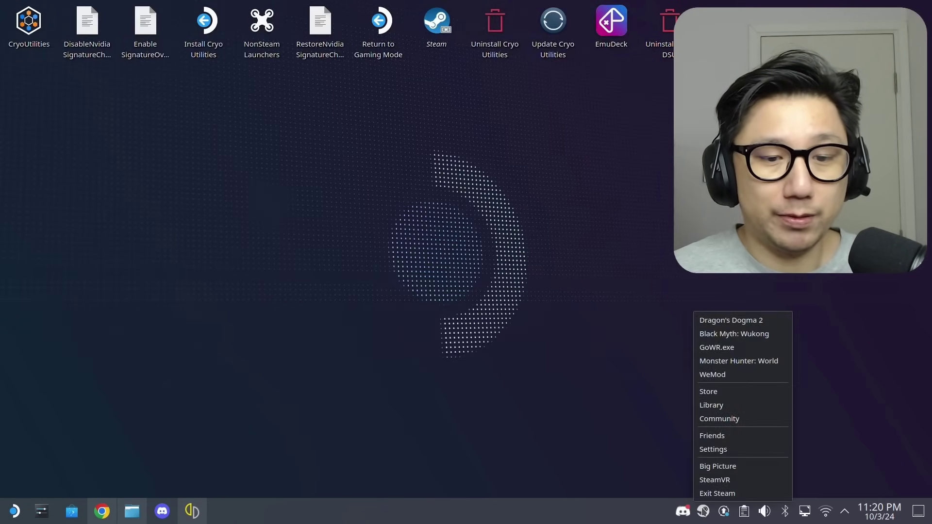
click(721, 466)
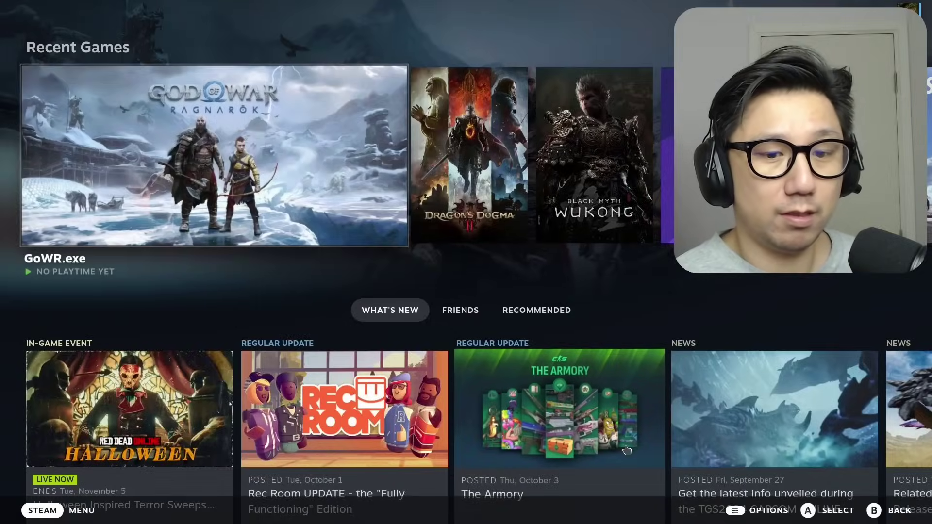
Open the Steam library in Big Picture mode and show its collections
key(ctrl+1)
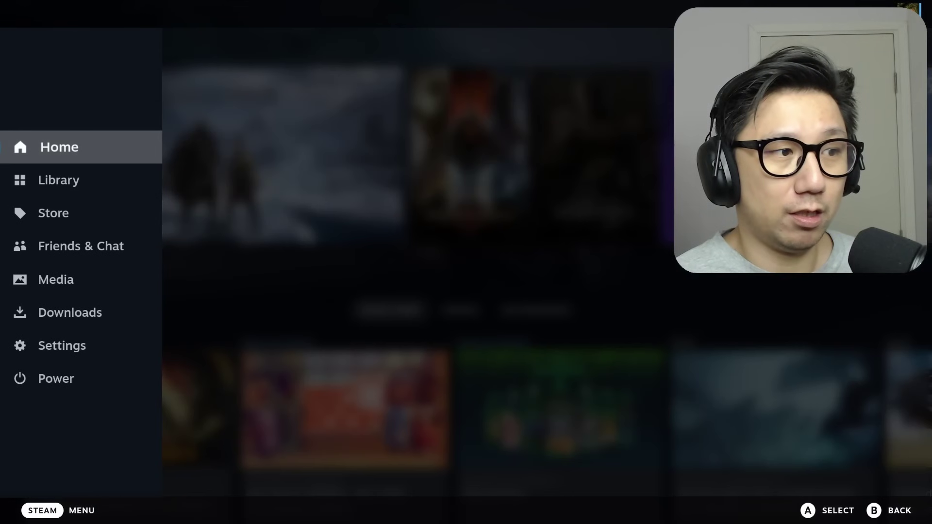
key(Down)
key(Return)
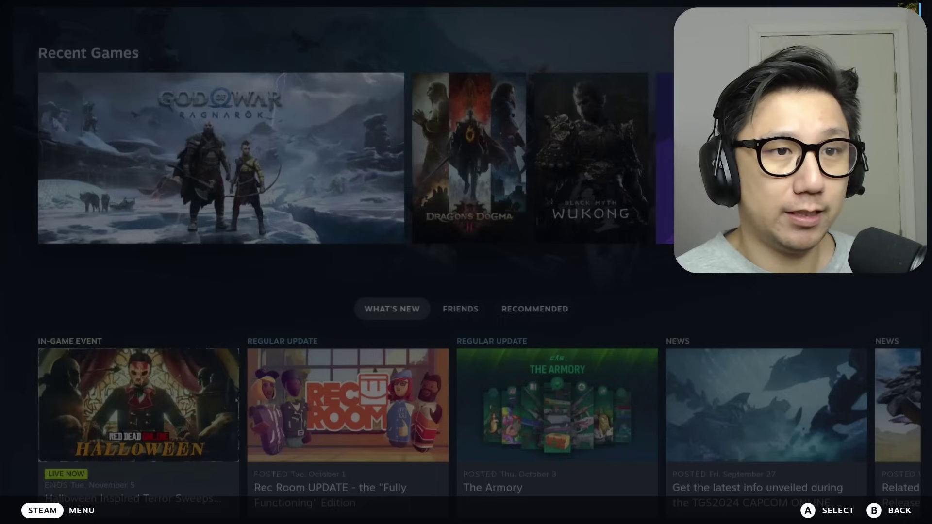
key(Page_Down)
key(Page_Down)
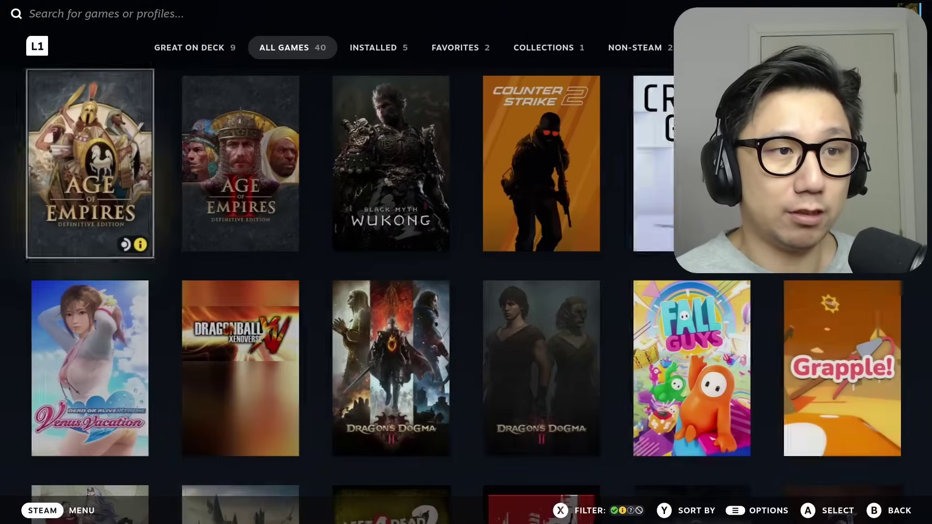
key(Page_Down)
key(Page_Down)
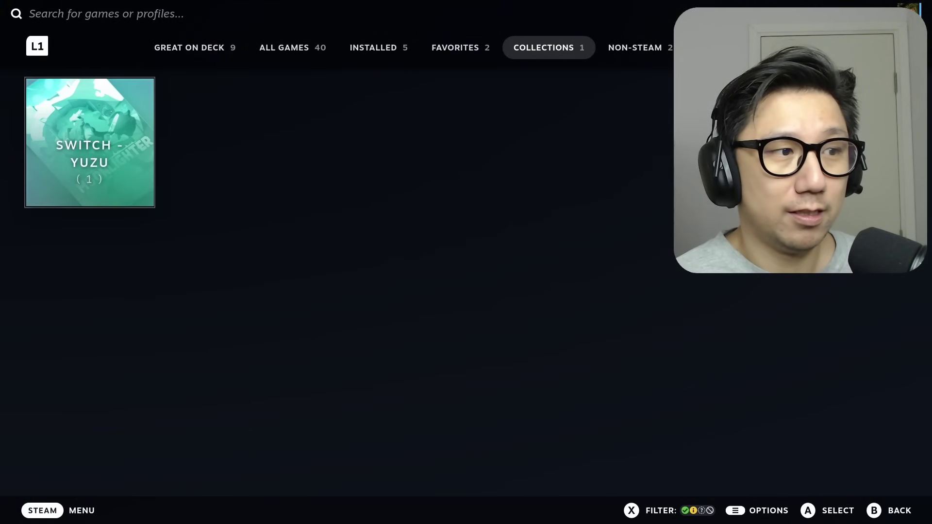
Open the Switch - Yuzu collection and launch the game it contains
key(Return)
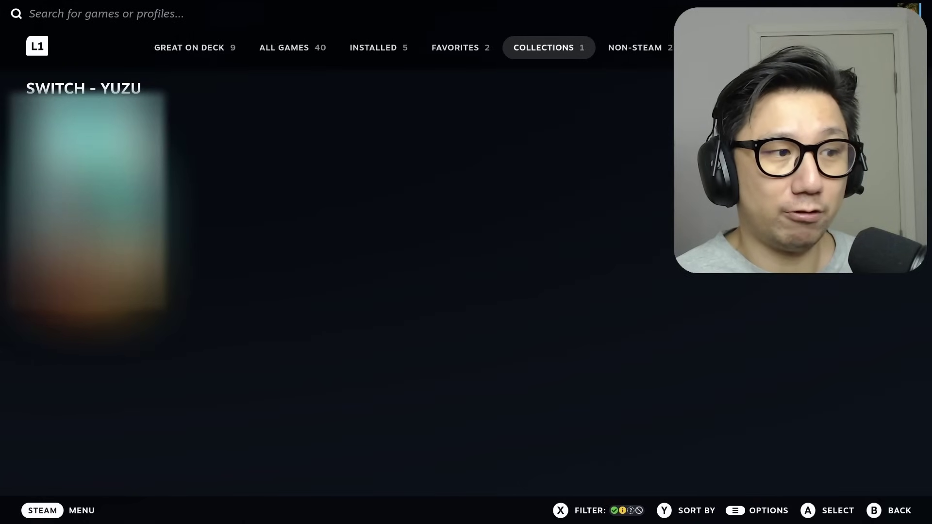
key(Return)
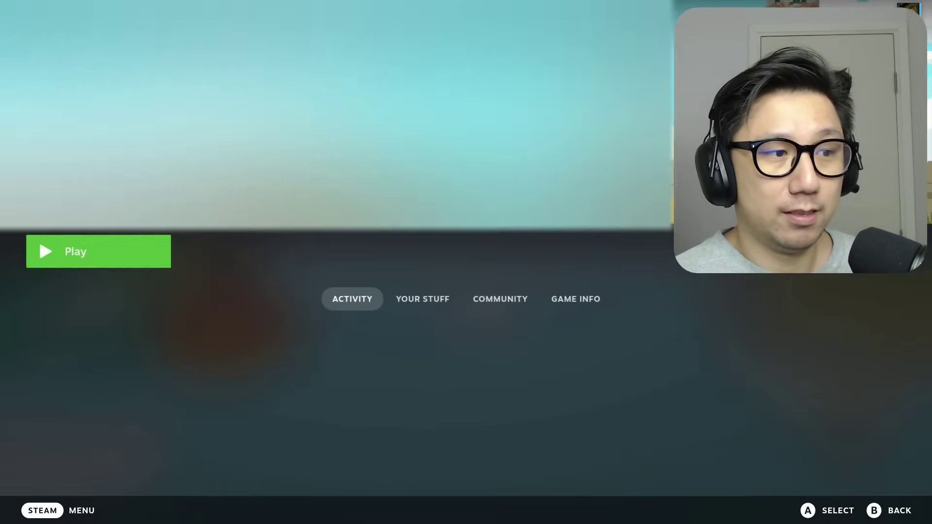
key(Return)
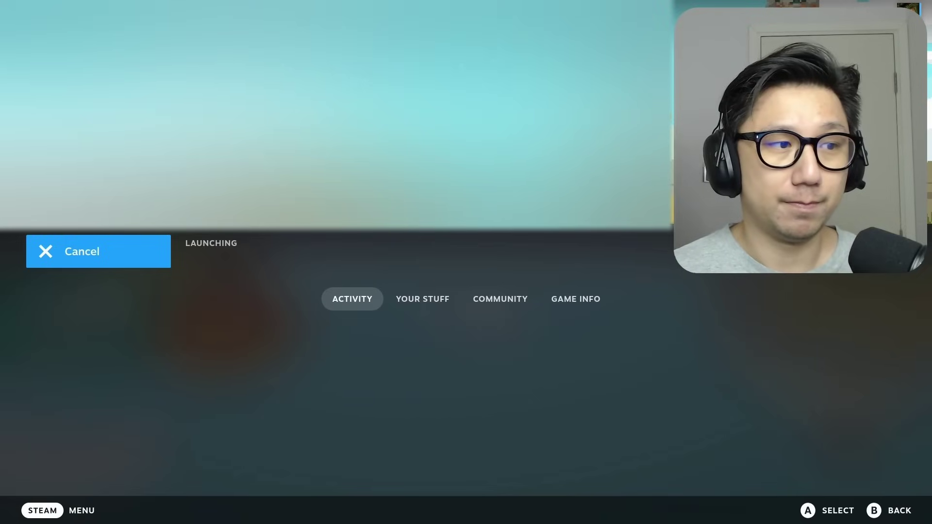